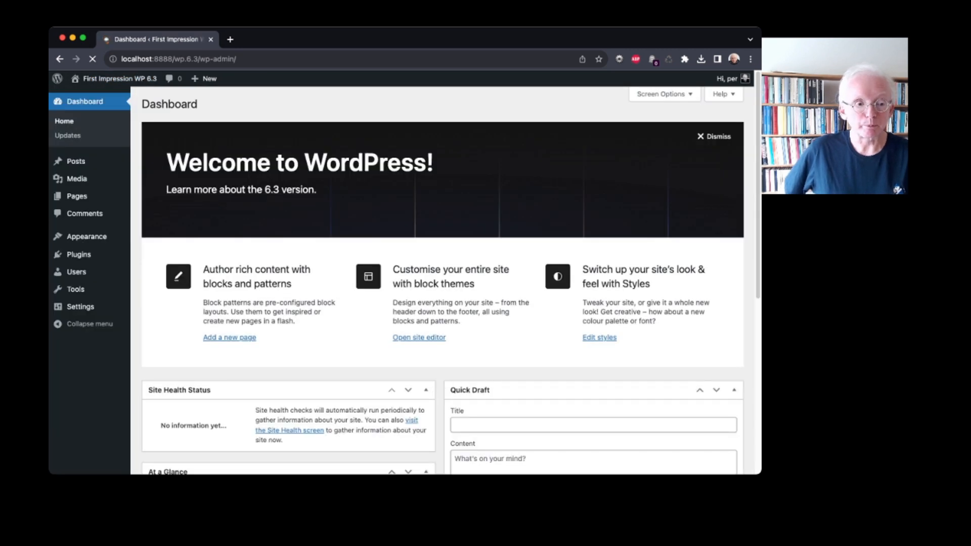
Open the site editor for the active theme and go to its Patterns section.
mouse_move(77, 196)
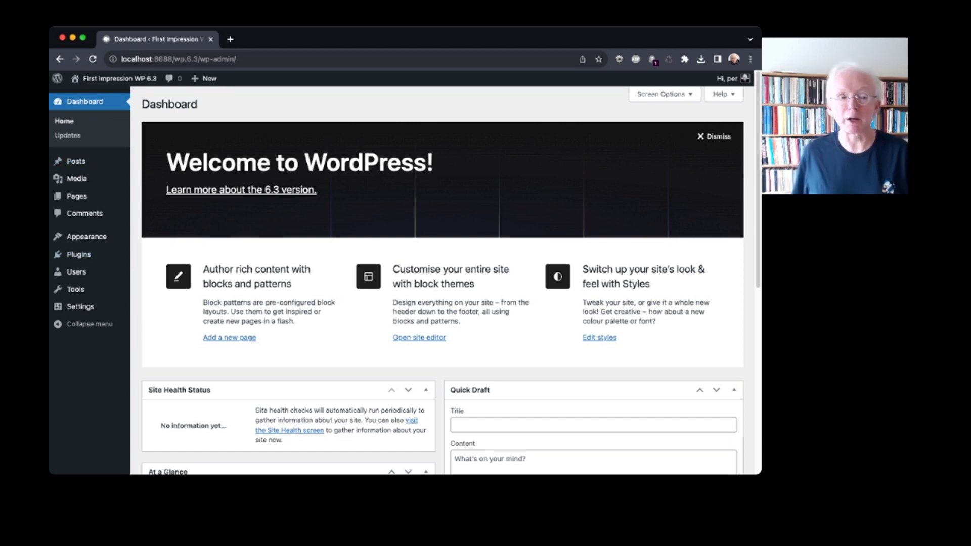
left_click(86, 237)
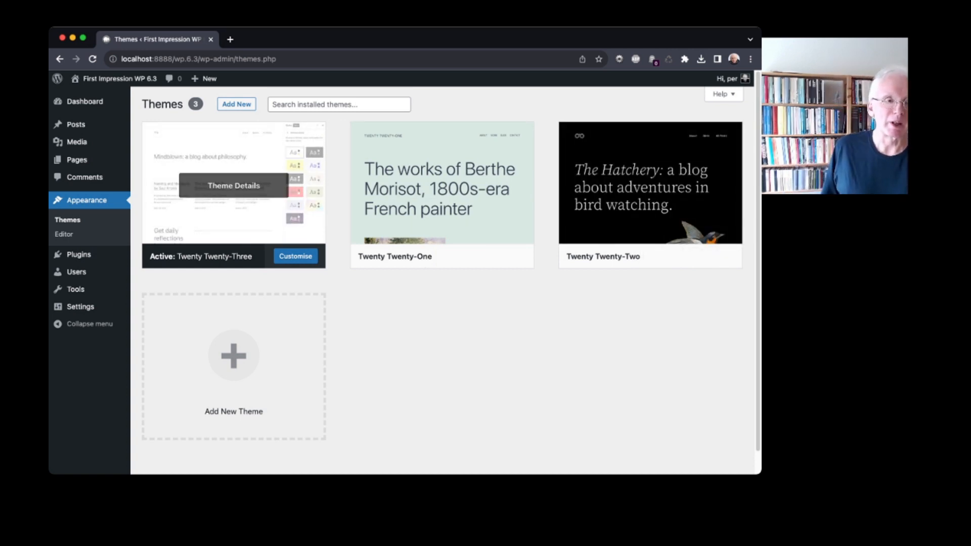
left_click(64, 234)
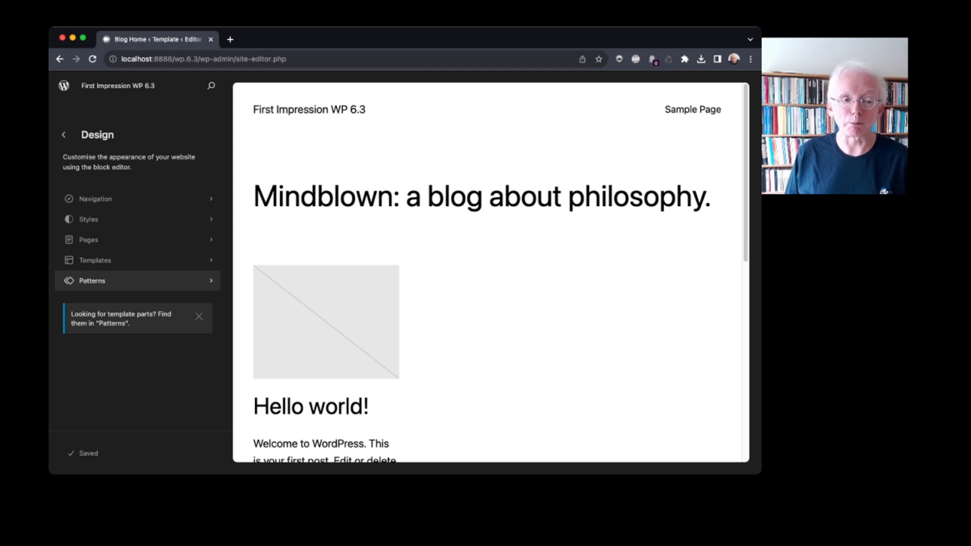
left_click(92, 280)
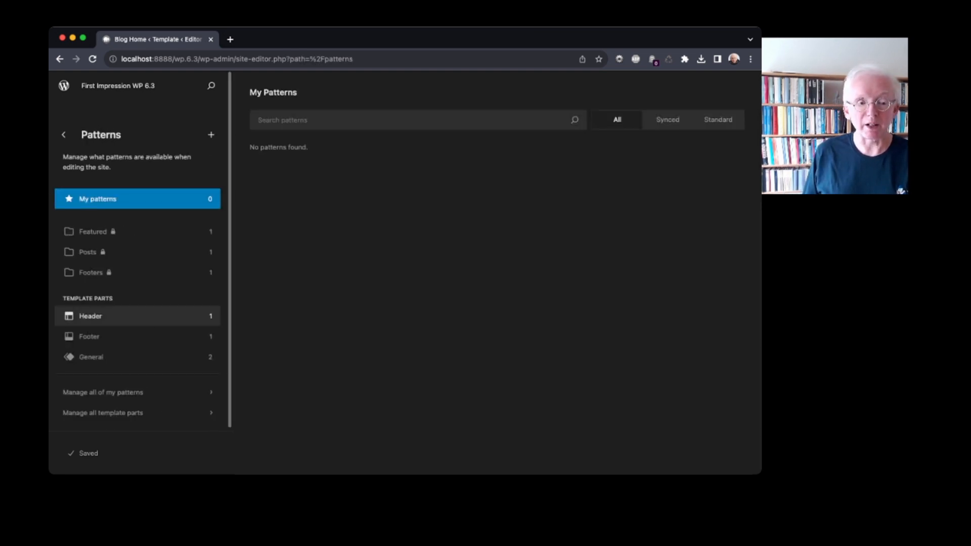
Examine the Header and Footer template parts among the patterns, preview the Footer part, and return to the Design overview.
left_click(91, 316)
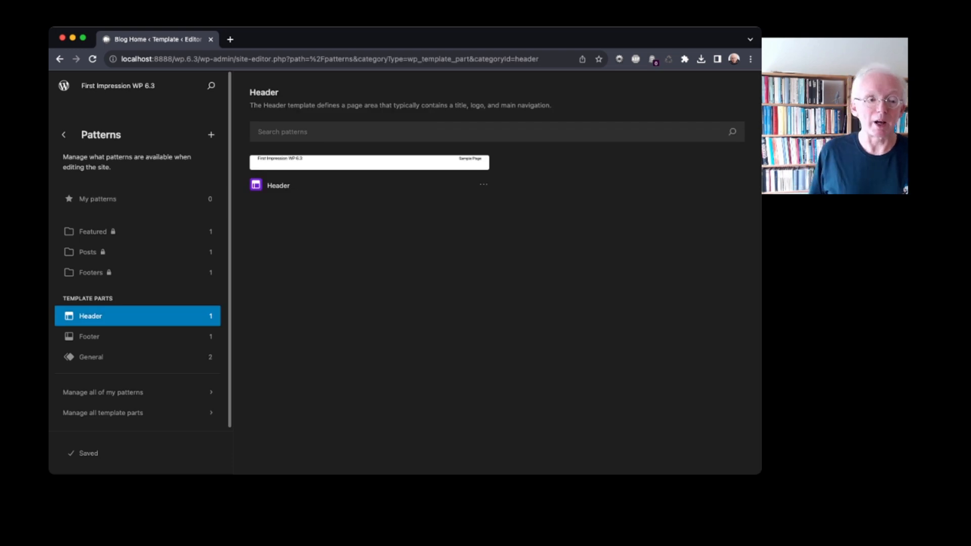
left_click(89, 336)
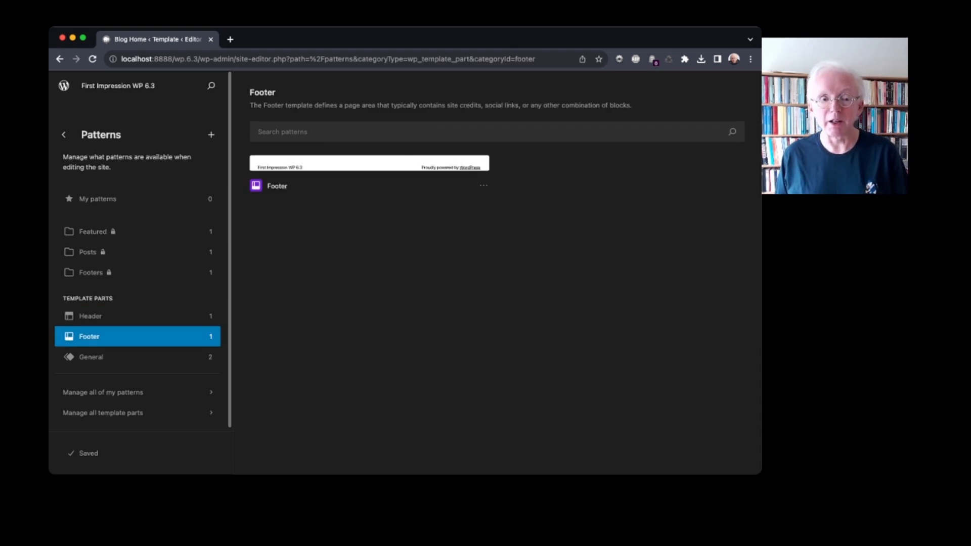
left_click(277, 186)
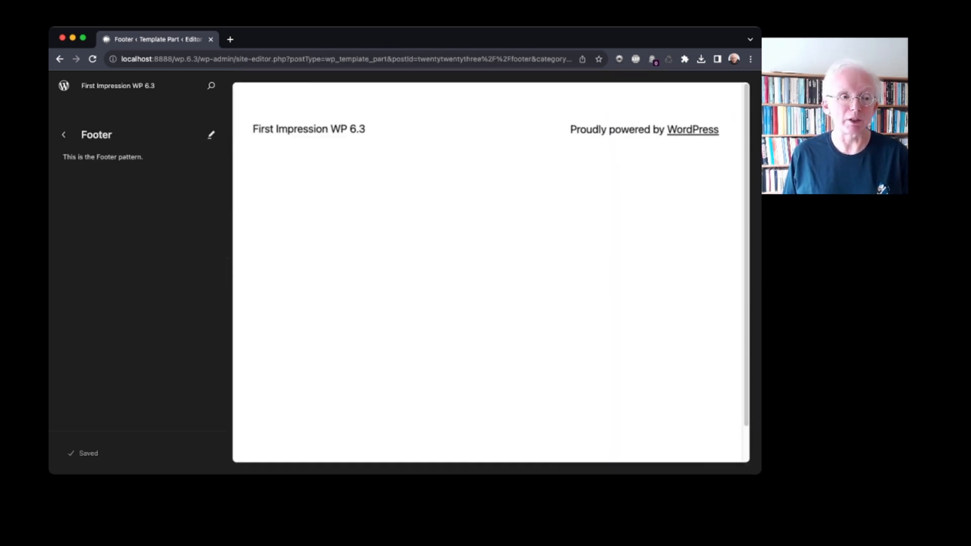
left_click(64, 135)
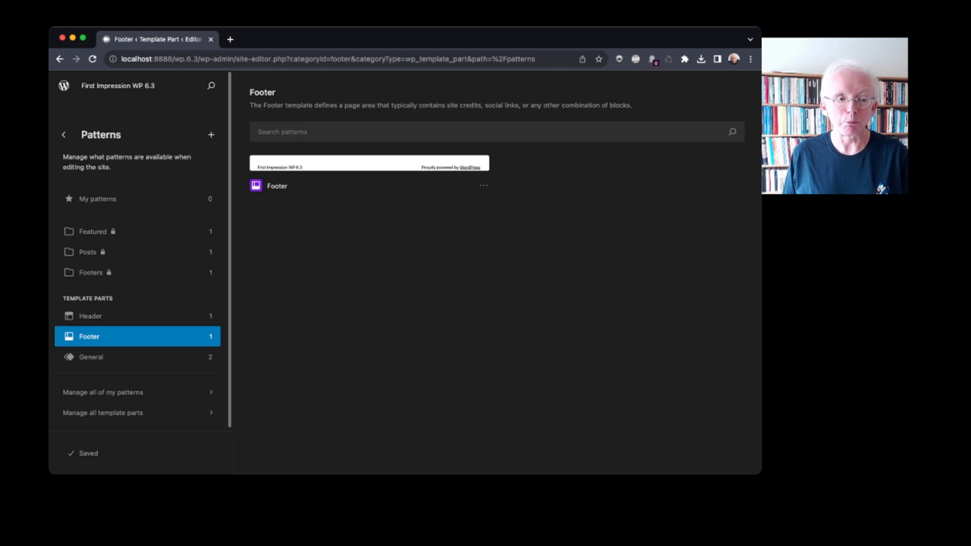
left_click(64, 135)
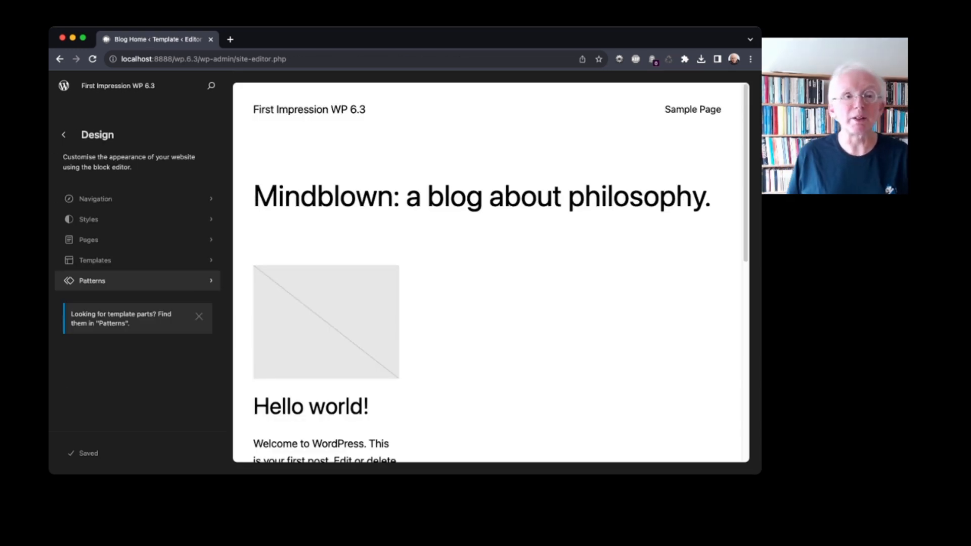
View the site's Navigation section in the site editor and return to the admin dashboard.
left_click(96, 199)
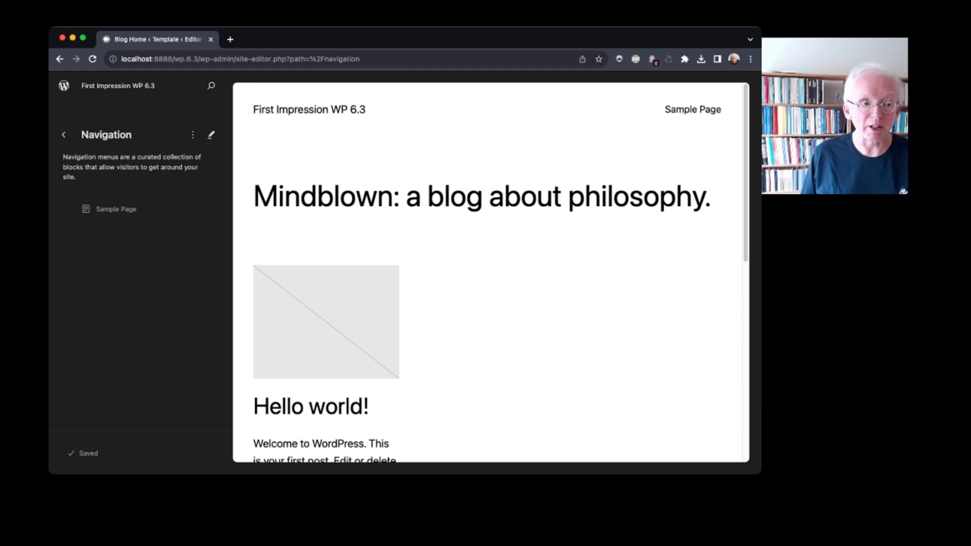
left_click(64, 135)
left_click(64, 135)
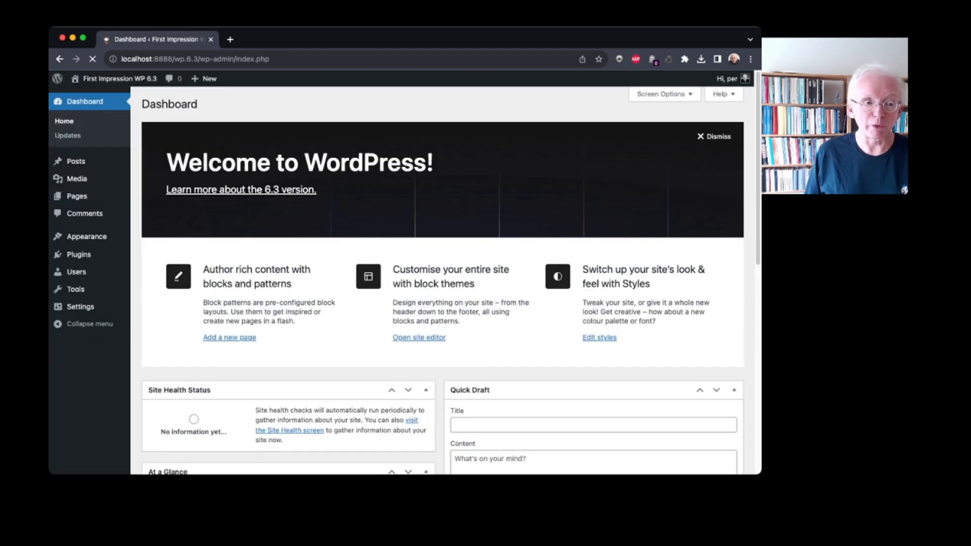
Create a new page with the title "Test Impression".
left_click(77, 196)
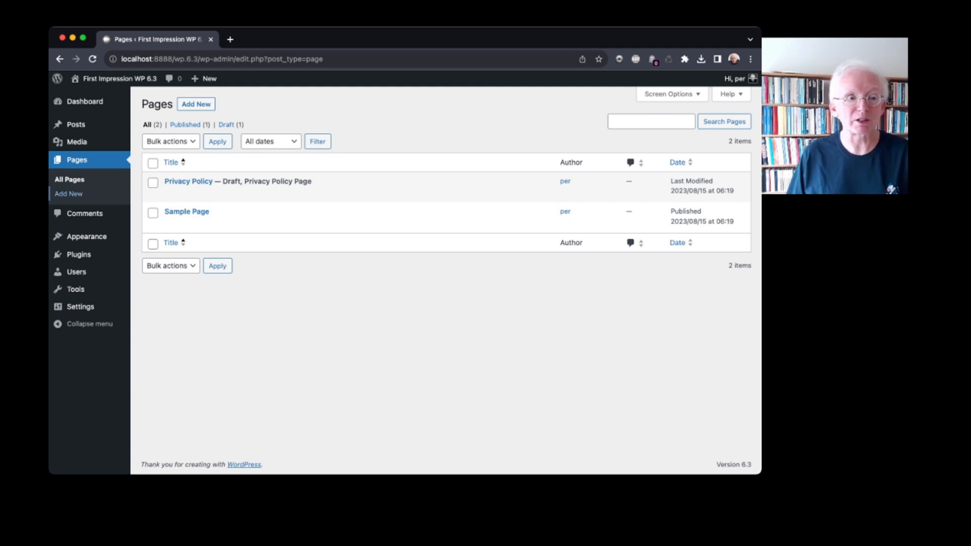
mouse_move(77, 142)
left_click(196, 103)
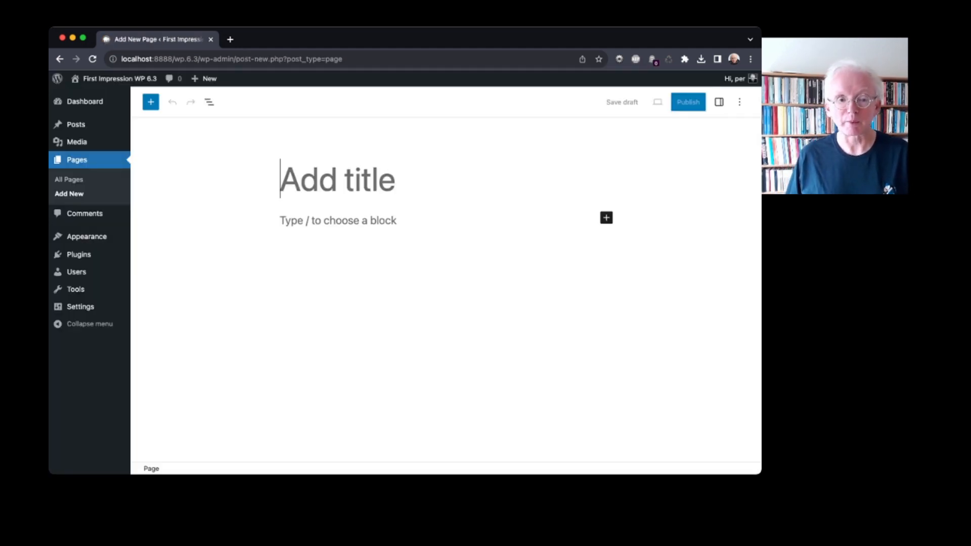
type("Te")
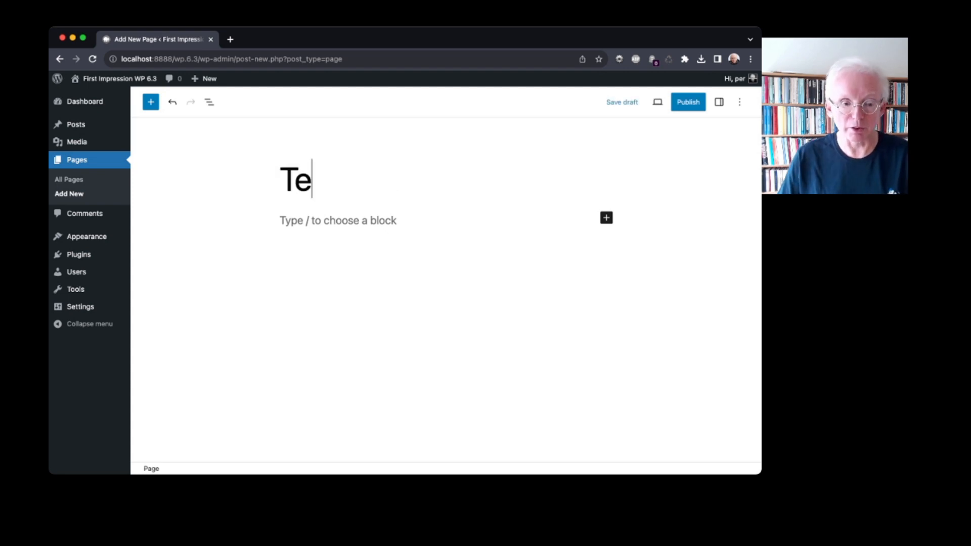
type("st ")
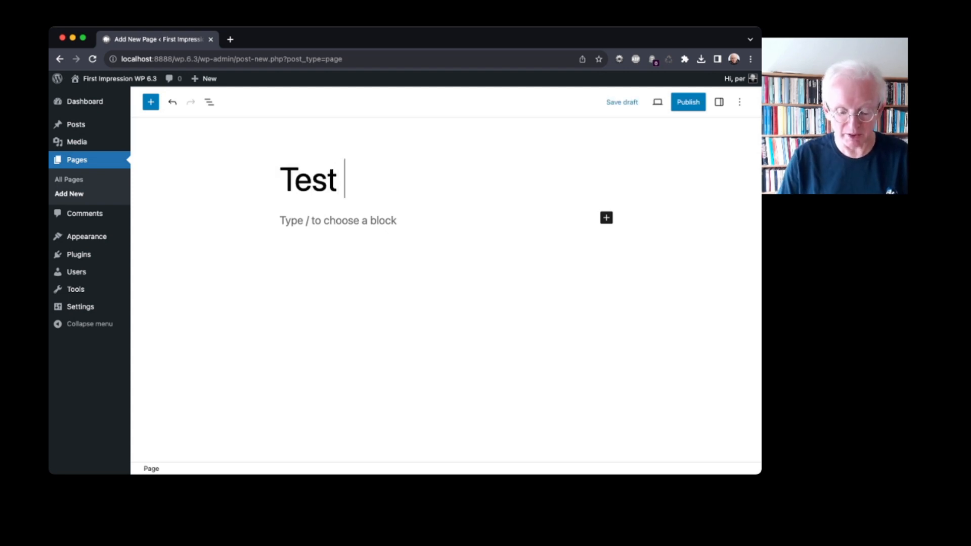
type("Impression")
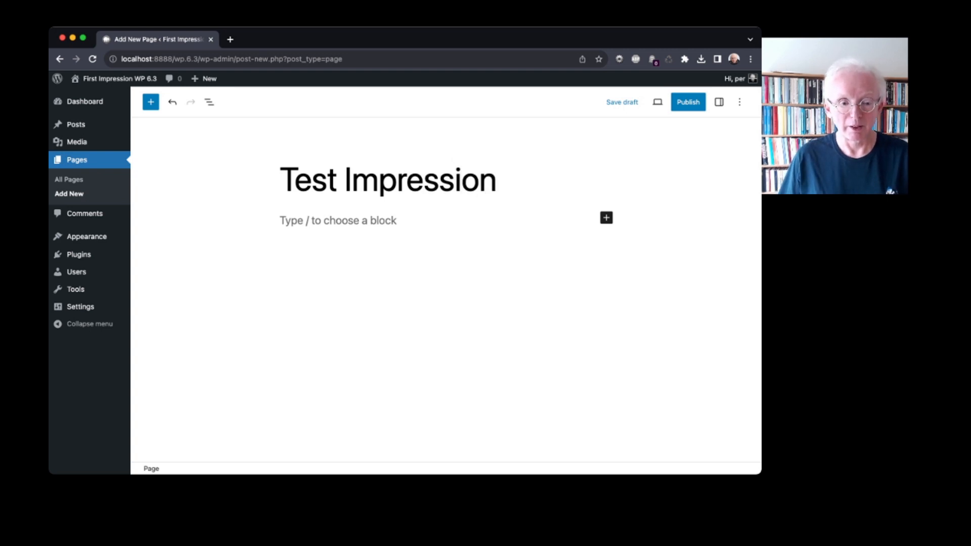
Add the paragraph "New Features in WP" below the page title and start an empty paragraph after it.
key("Return")
type("Ne")
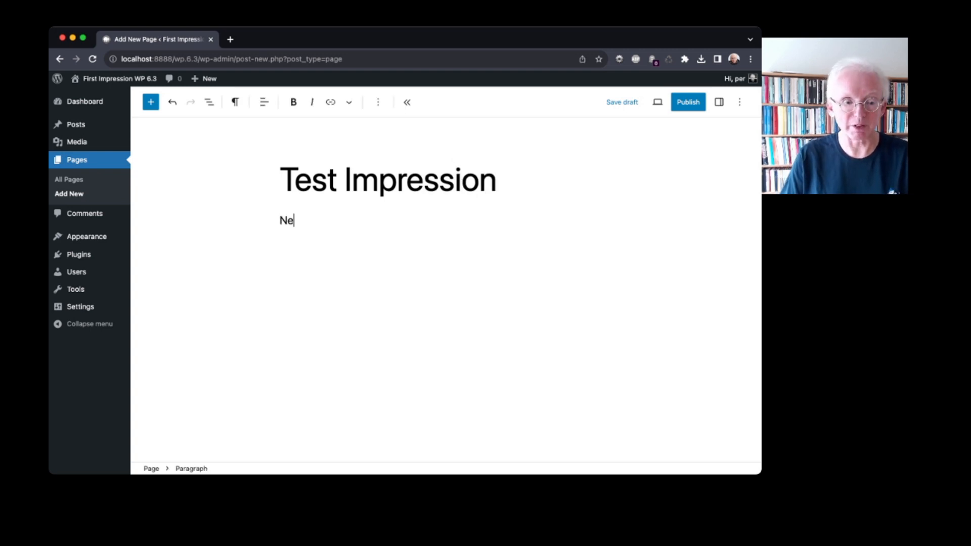
type("w Feat")
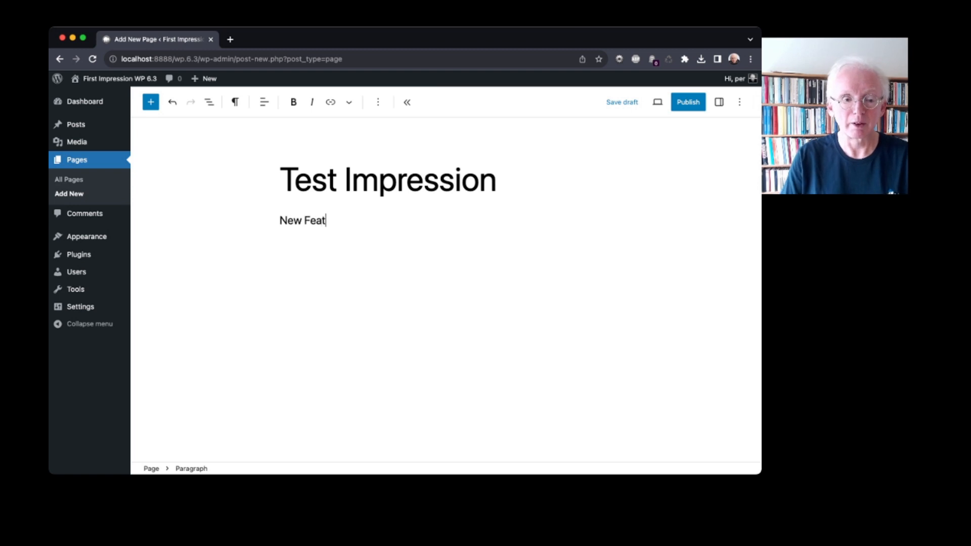
type("ures in WP")
key("Return")
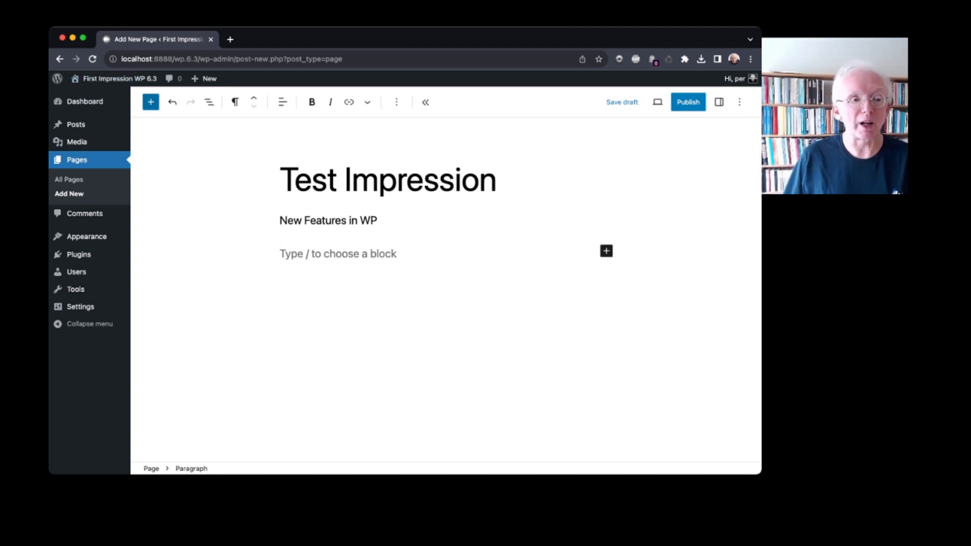
Examine the available text blocks in the block inserter, including Details and Pullquote, and close it.
left_click(150, 102)
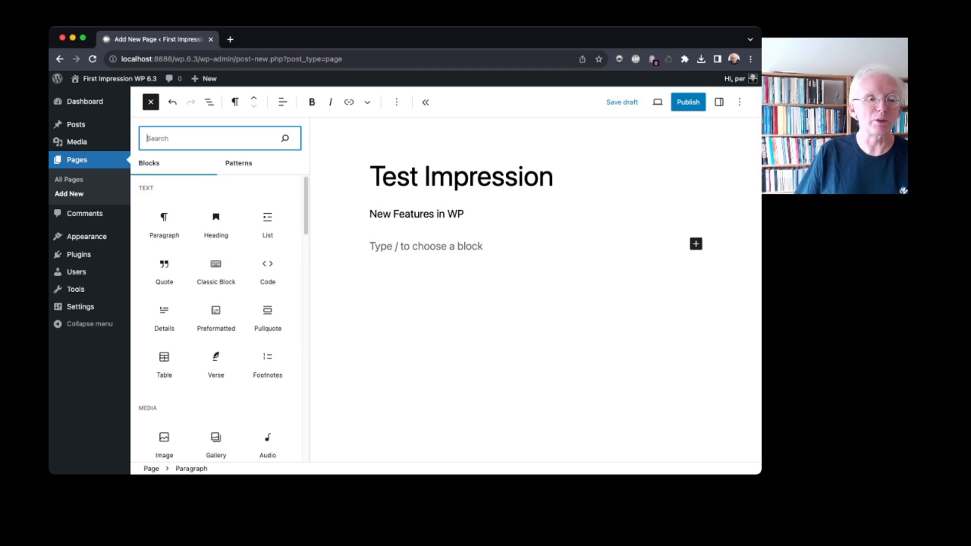
mouse_move(165, 222)
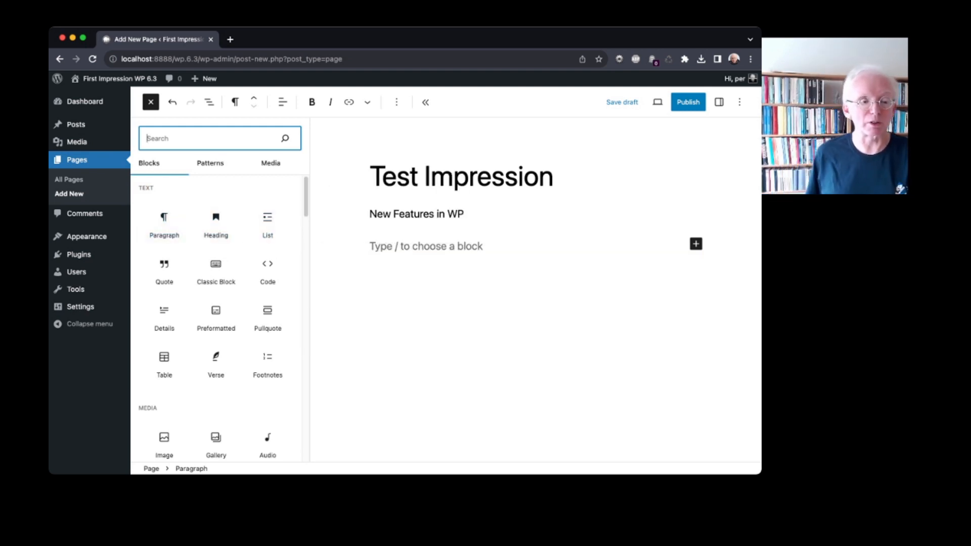
mouse_move(164, 270)
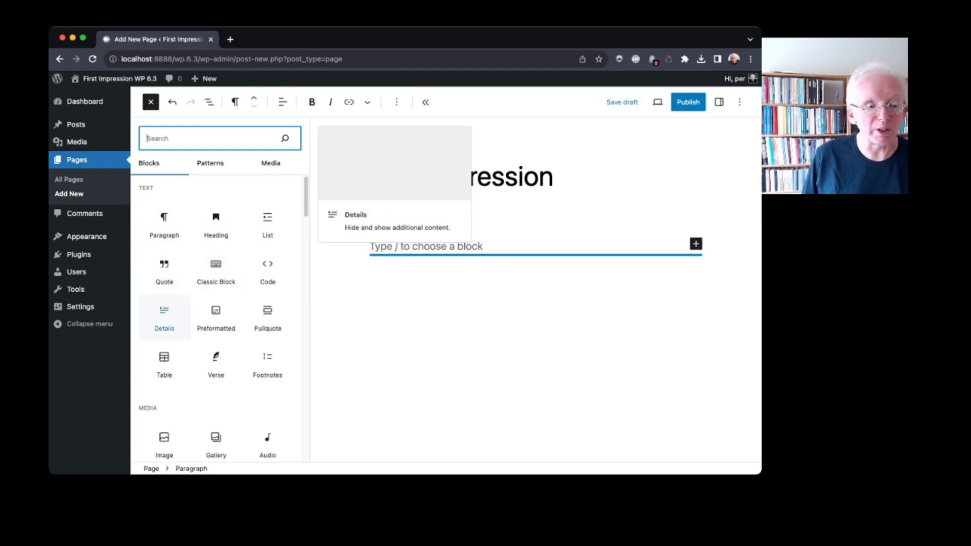
mouse_move(215, 319)
mouse_move(267, 318)
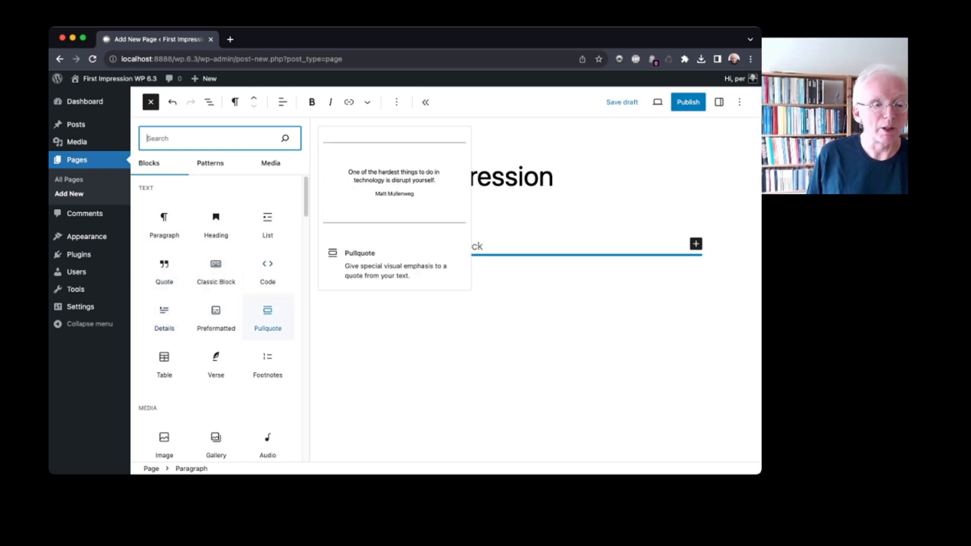
key("Escape")
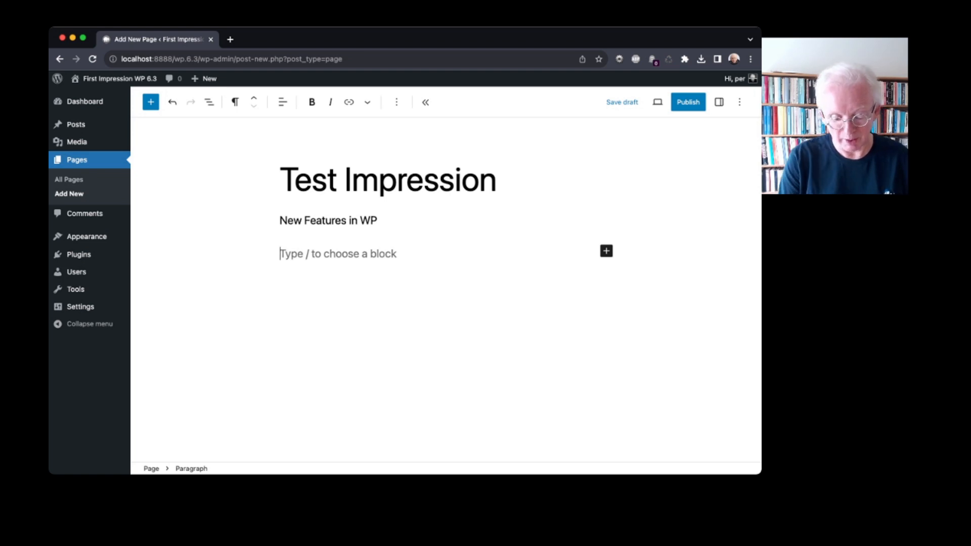
Write "According to Habermass you are not alone." in the empty second paragraph.
type("Accordin")
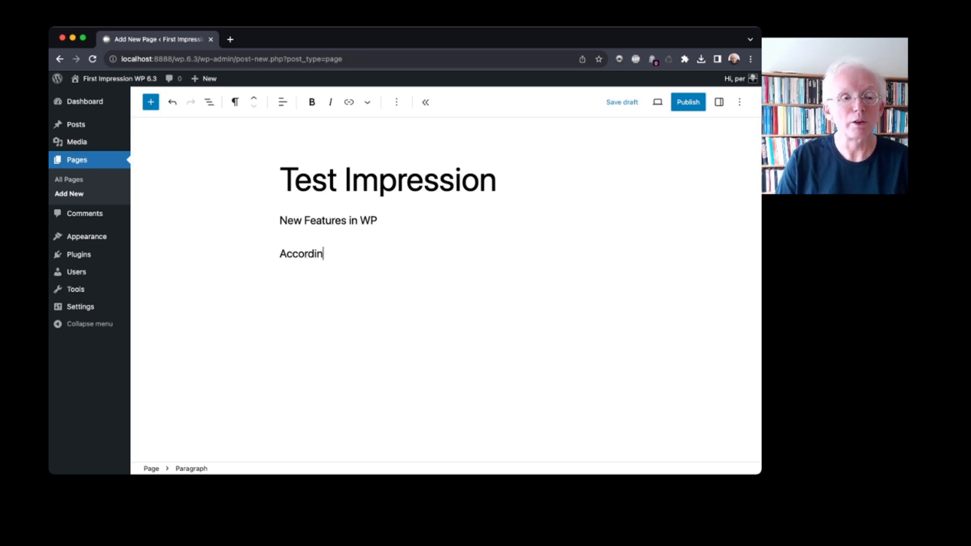
type("g to Ha")
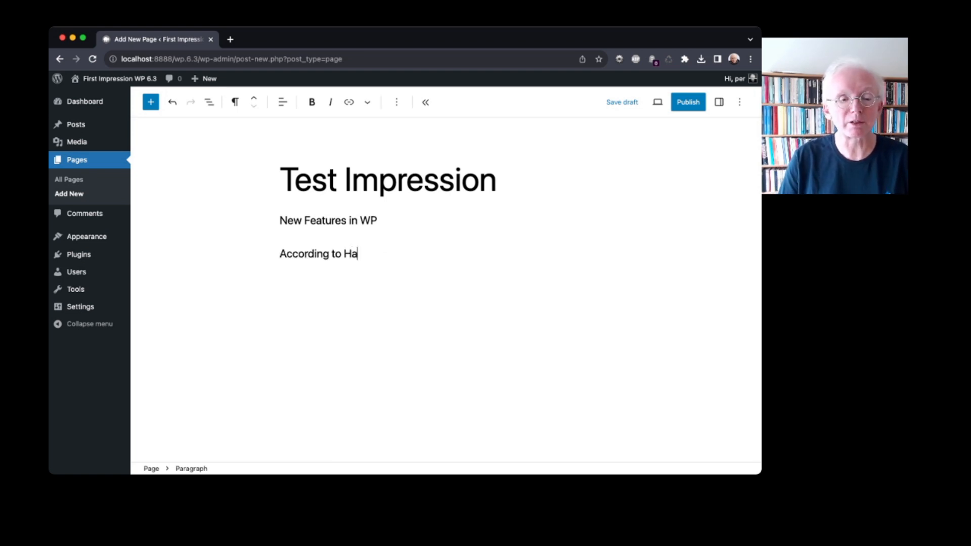
type("bermass")
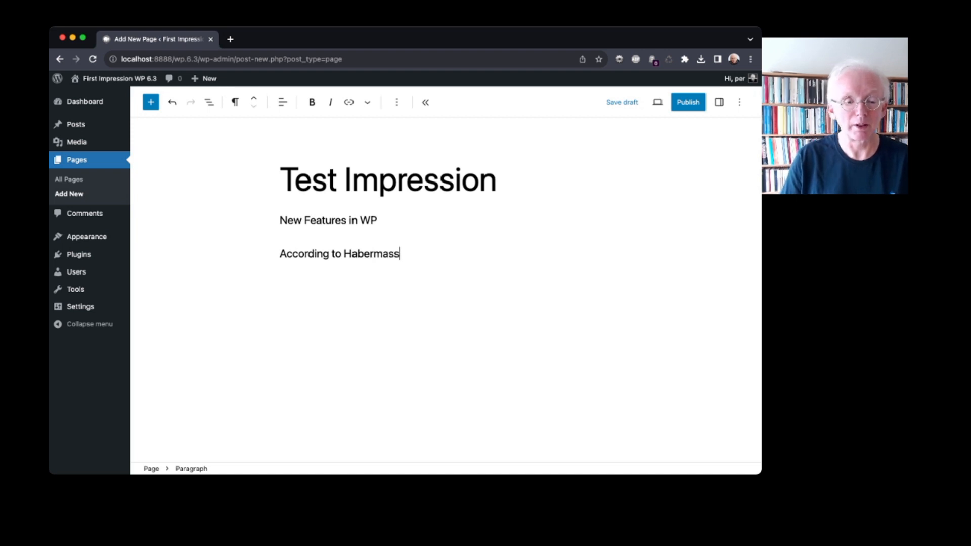
type(" you ")
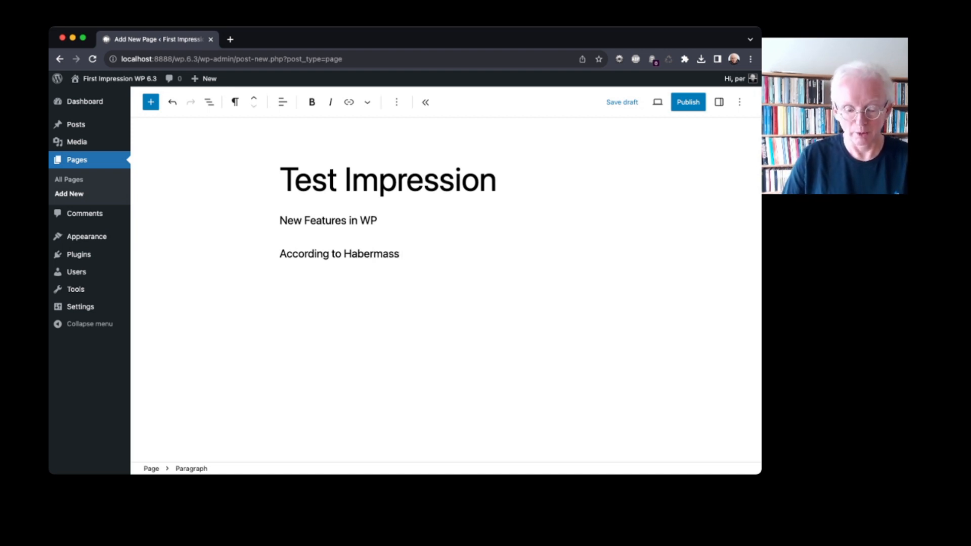
type("are no")
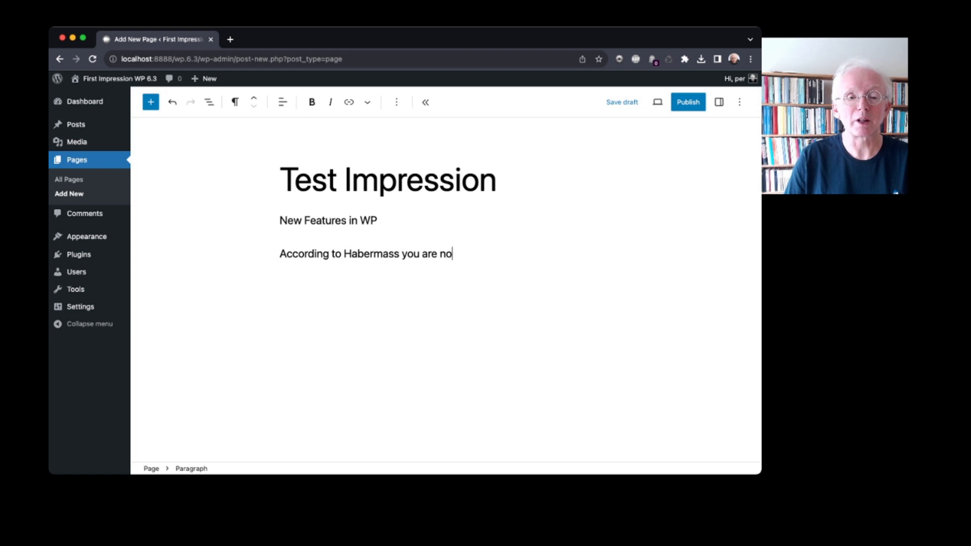
type("t alone.")
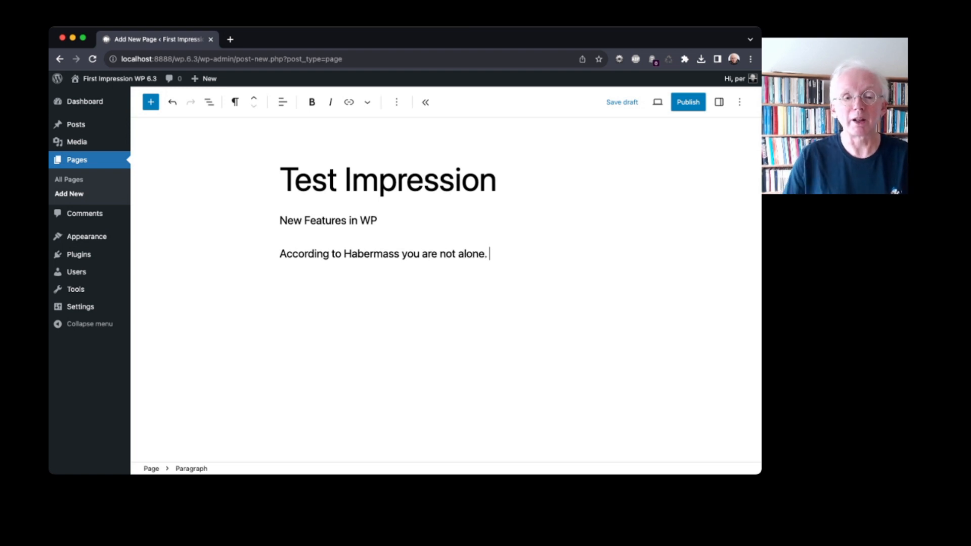
Try out a Footnotes block inserted below the second paragraph and delete it again.
left_click(150, 102)
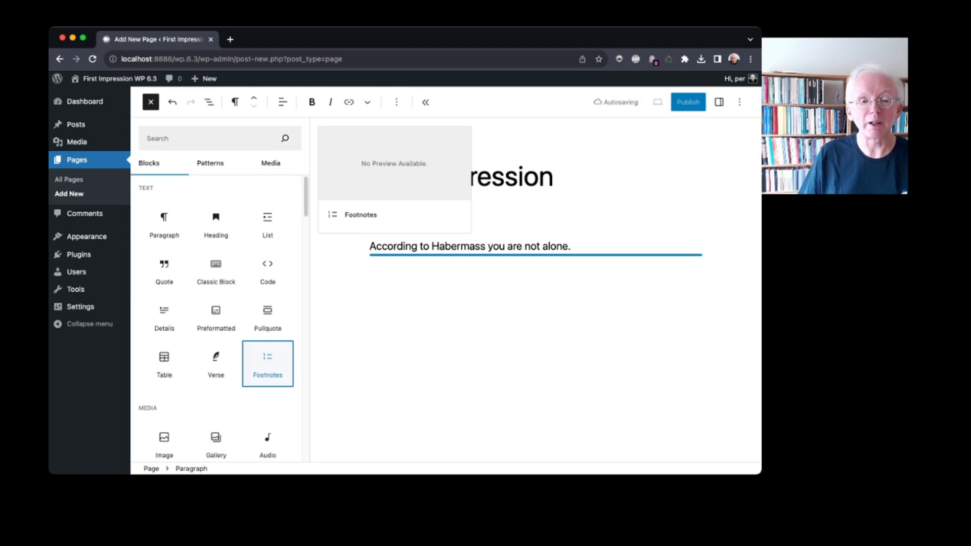
left_click(267, 363)
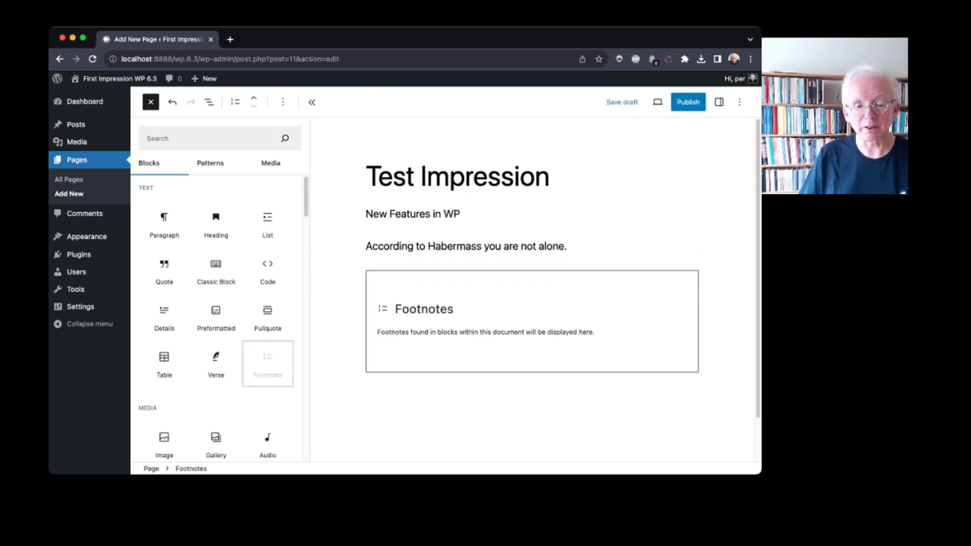
left_click(506, 323)
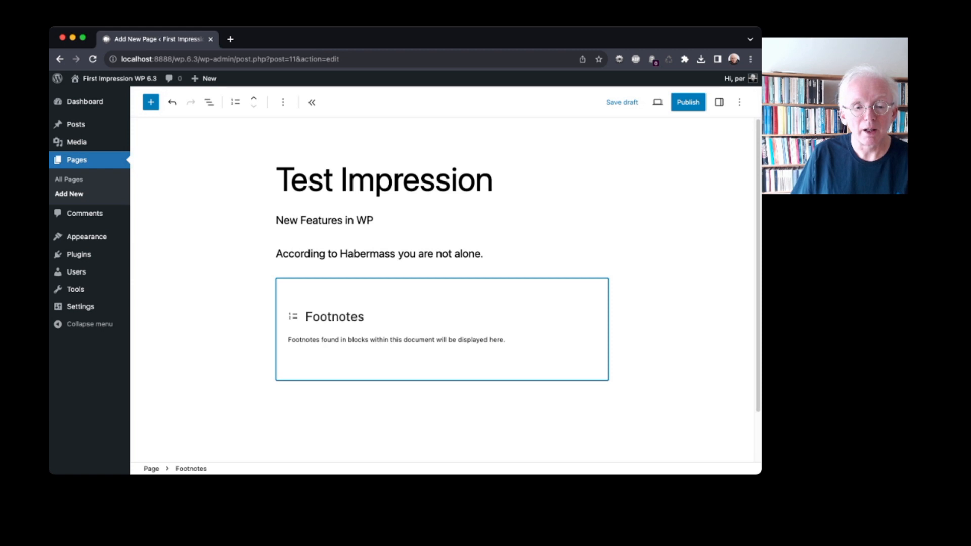
key("BackSpace")
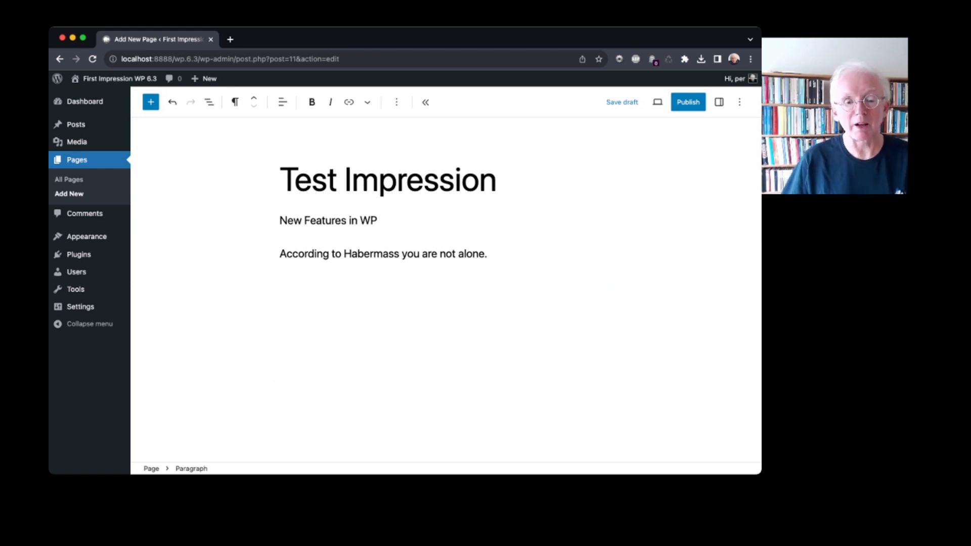
Select the whole second paragraph, "According to Habermass you are not alone.", and insert a Footnotes block for it.
key("super+a")
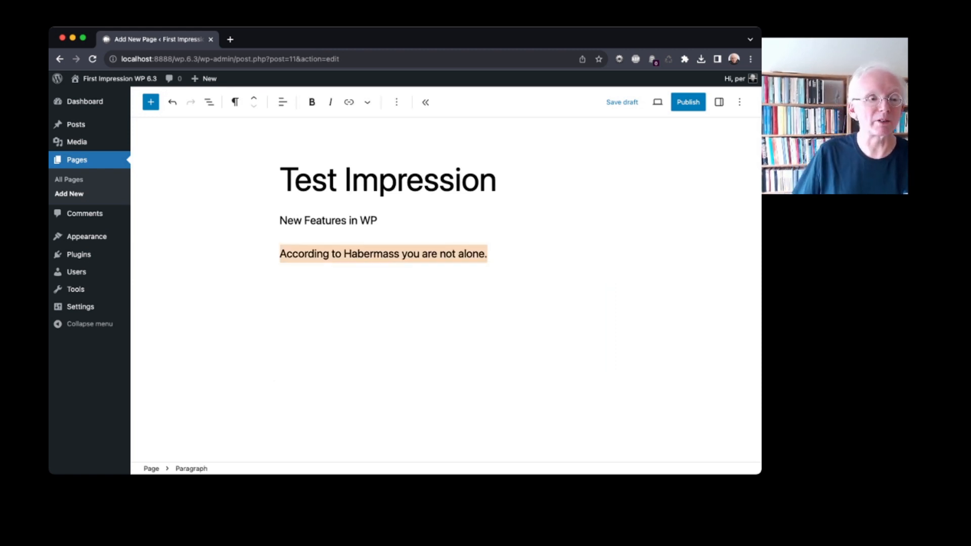
mouse_move(113, 79)
left_click(85, 97)
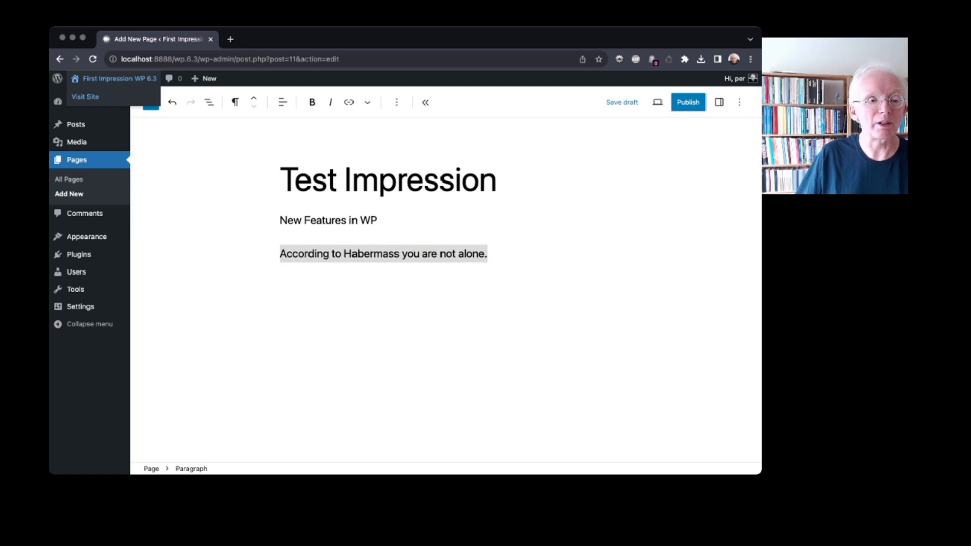
left_click(150, 101)
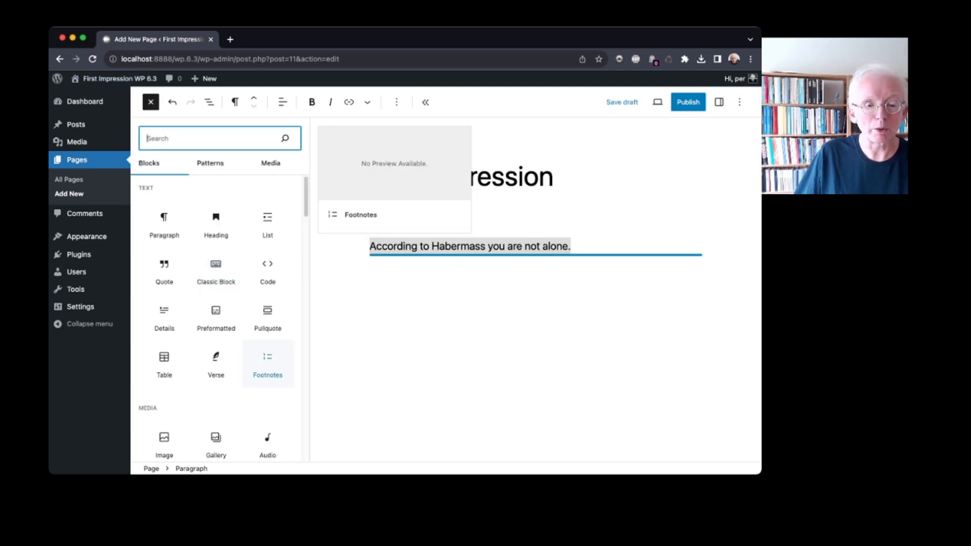
left_click(268, 361)
left_click(505, 321)
double_click(358, 339)
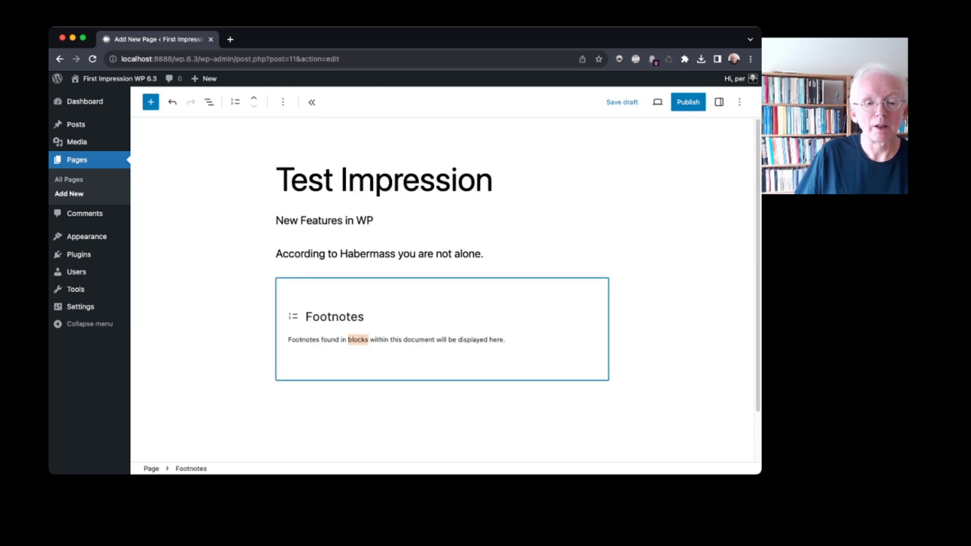
Try to attach a footnote to the word "alone" by adding another Footnotes block.
left_click(475, 254)
left_click(483, 254)
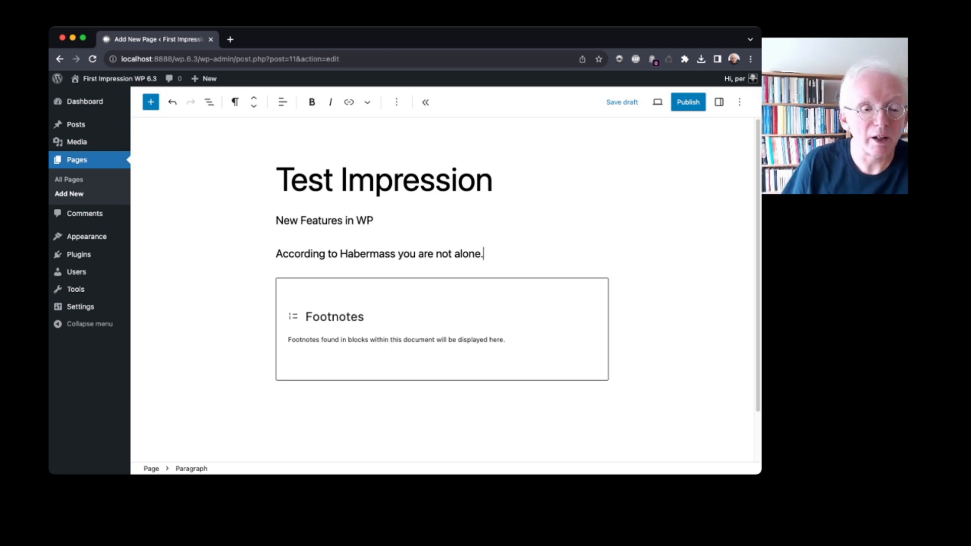
left_click(442, 329)
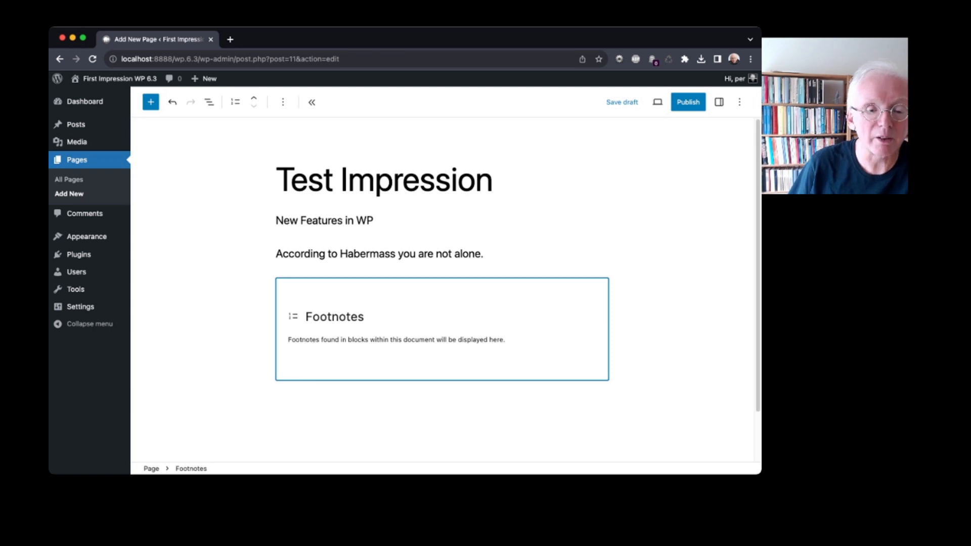
left_click(484, 254)
double_click(468, 254)
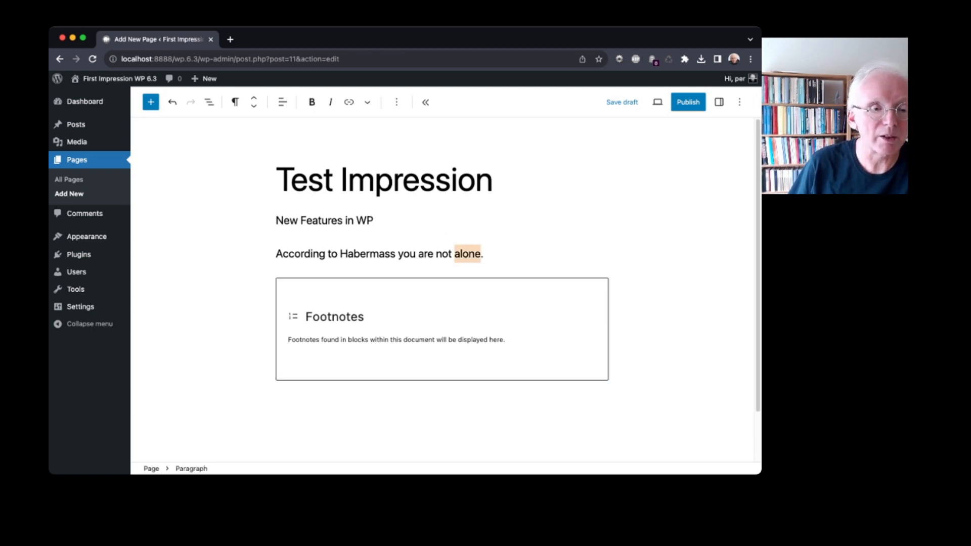
left_click(150, 101)
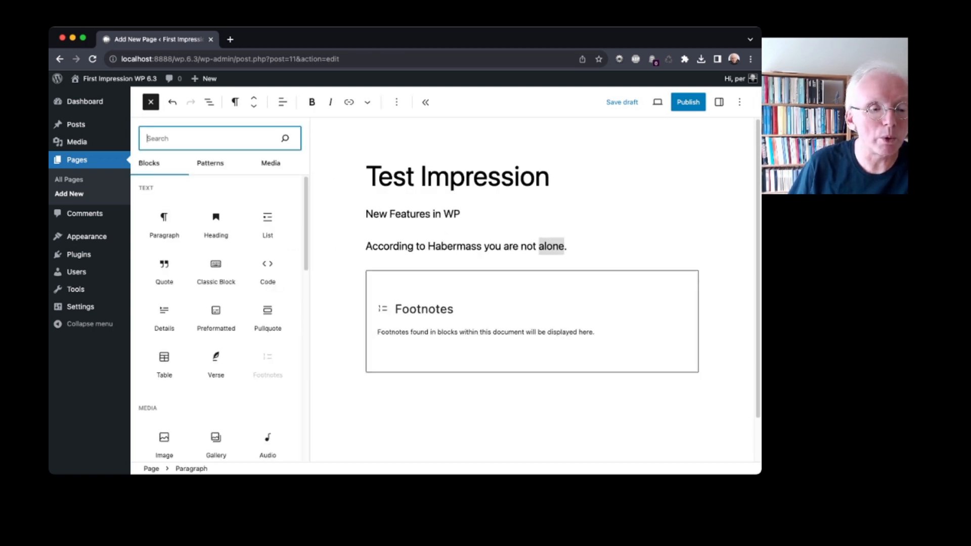
left_click(267, 364)
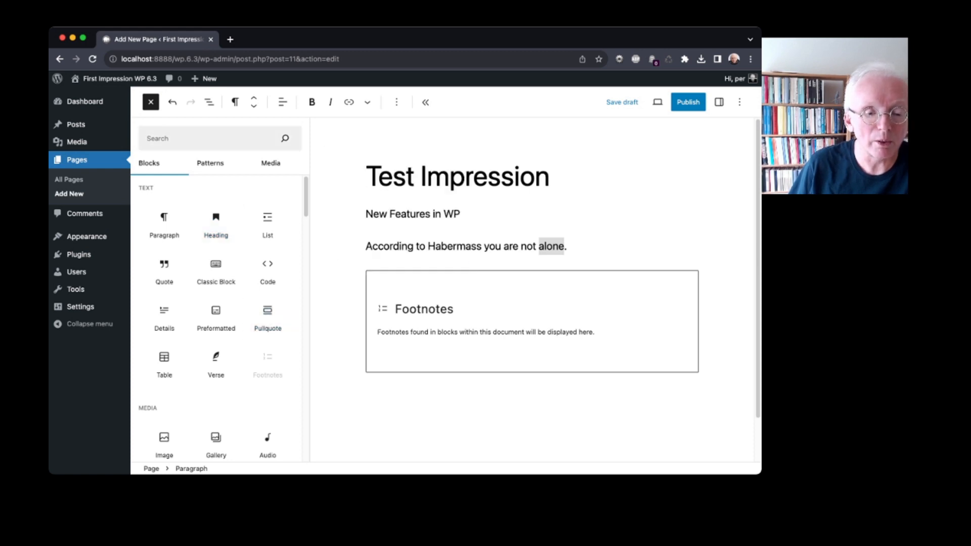
left_click(455, 329)
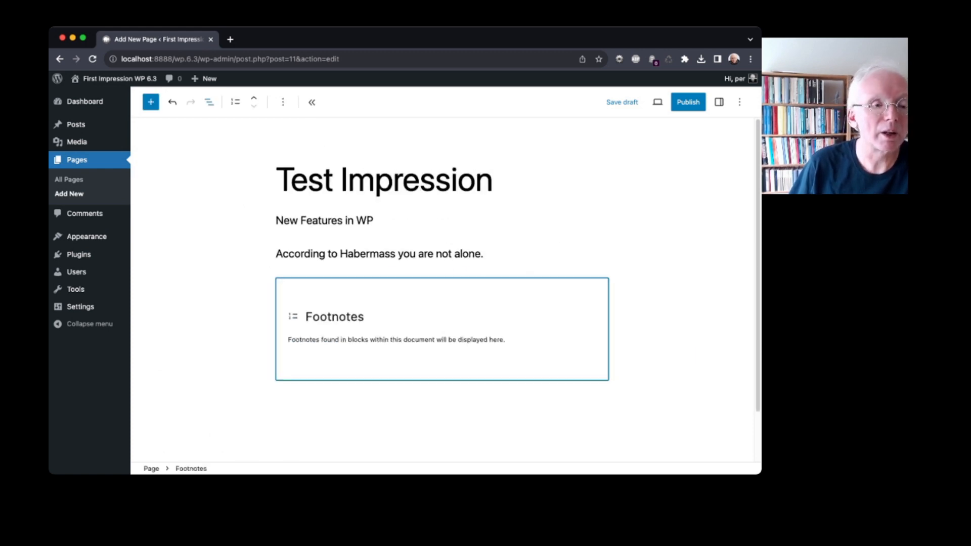
Display the page's block structure and delete the Footnotes block below the second paragraph.
left_click(209, 102)
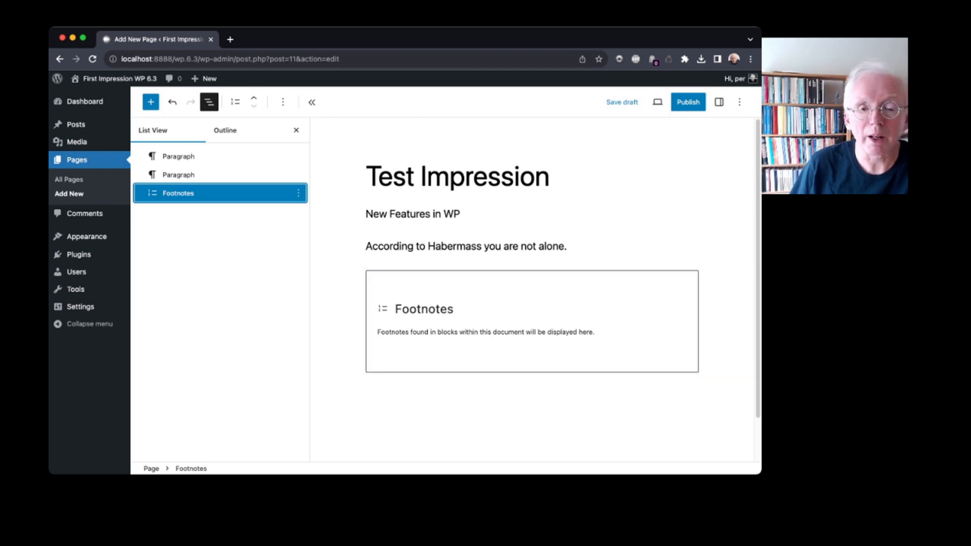
left_click(532, 322)
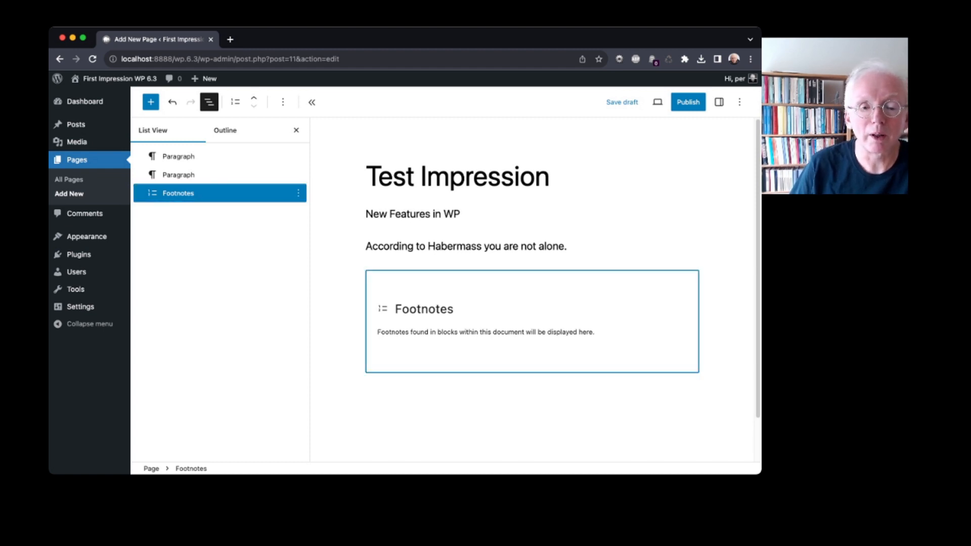
key("BackSpace")
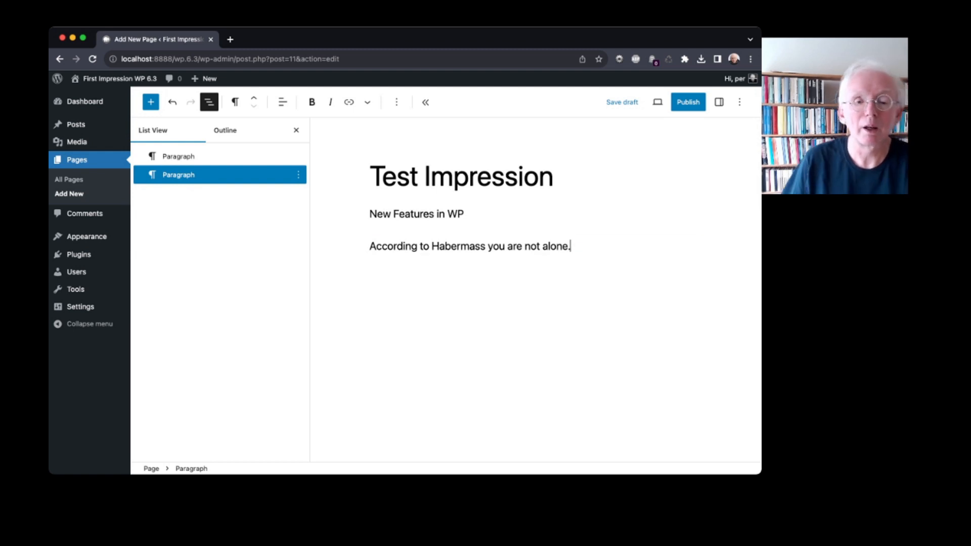
Try the Footnotes block once more with the whole Habermass sentence selected, and delete the block again.
key("super+a")
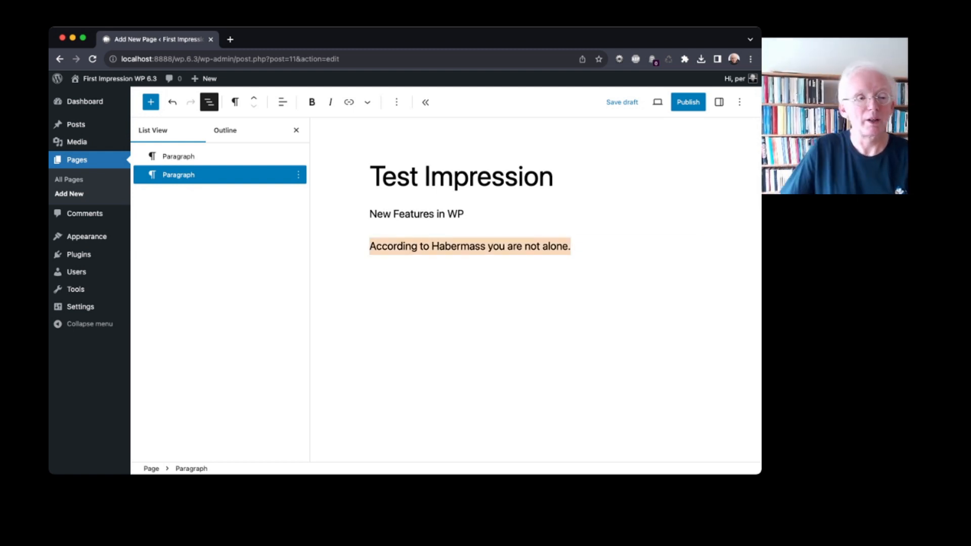
left_click(151, 102)
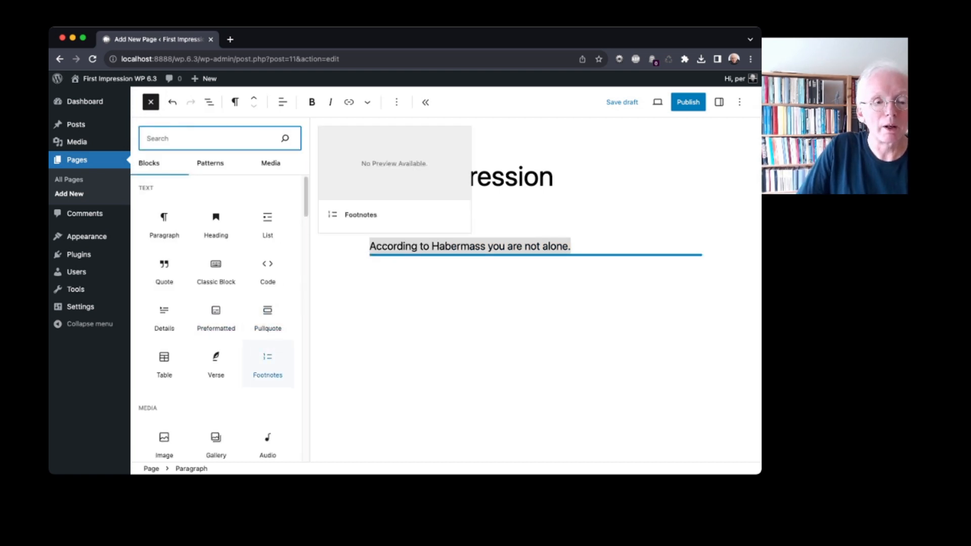
left_click(267, 363)
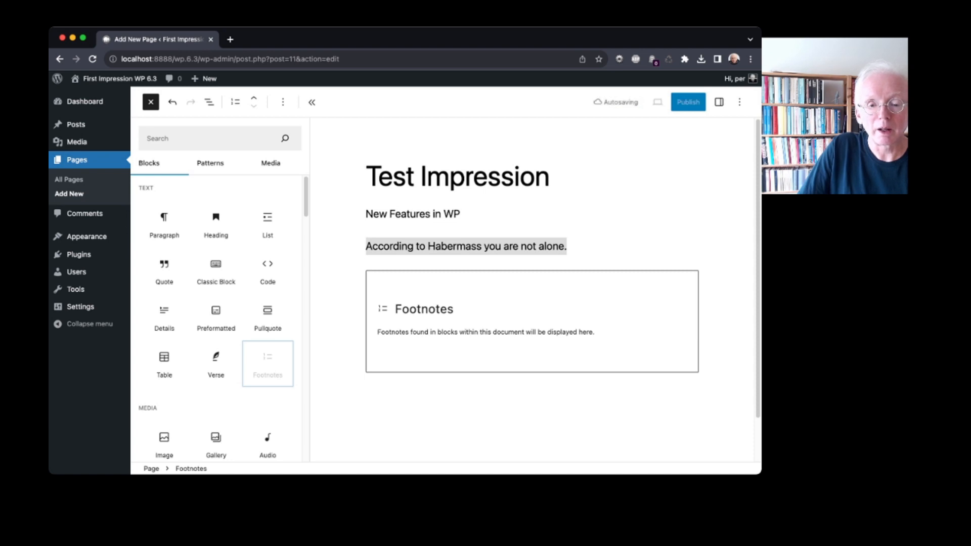
left_click(531, 321)
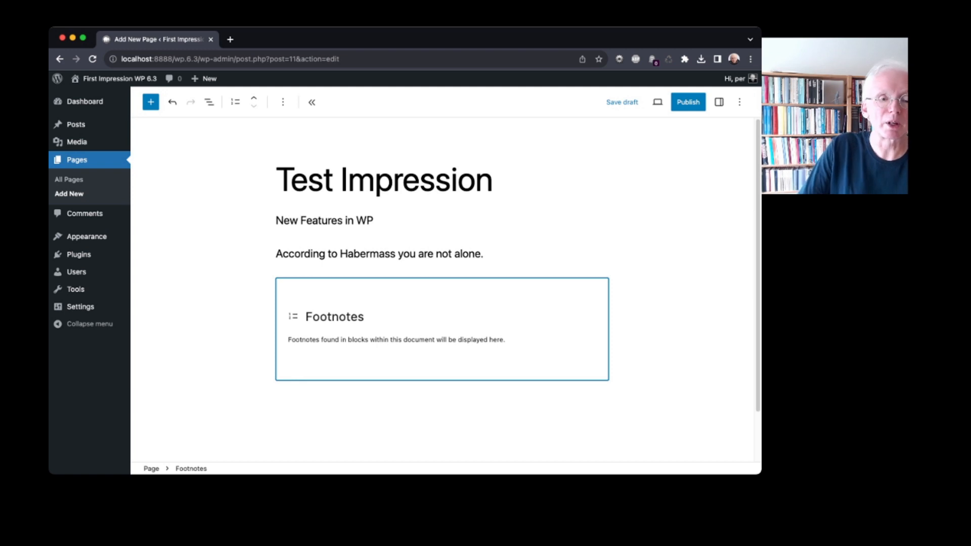
left_click(454, 254)
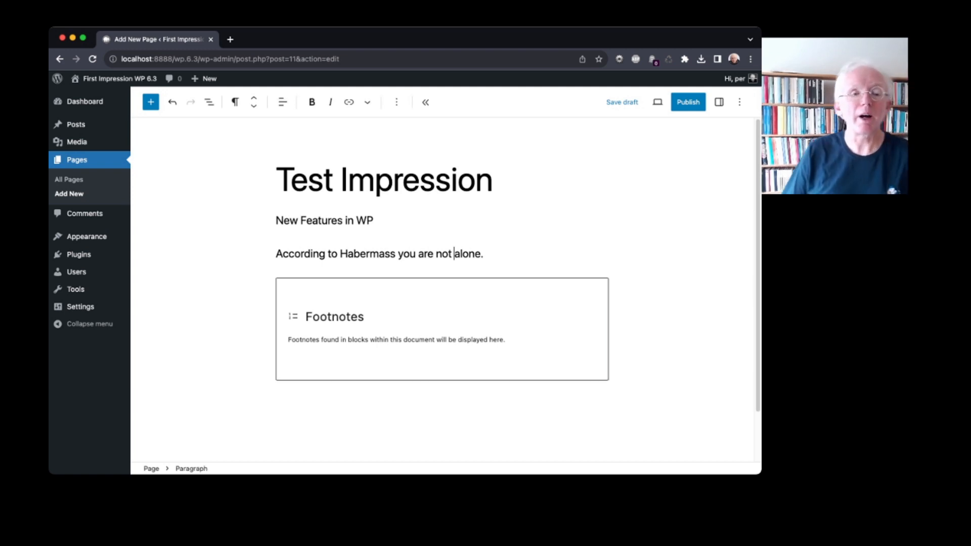
left_click(442, 328)
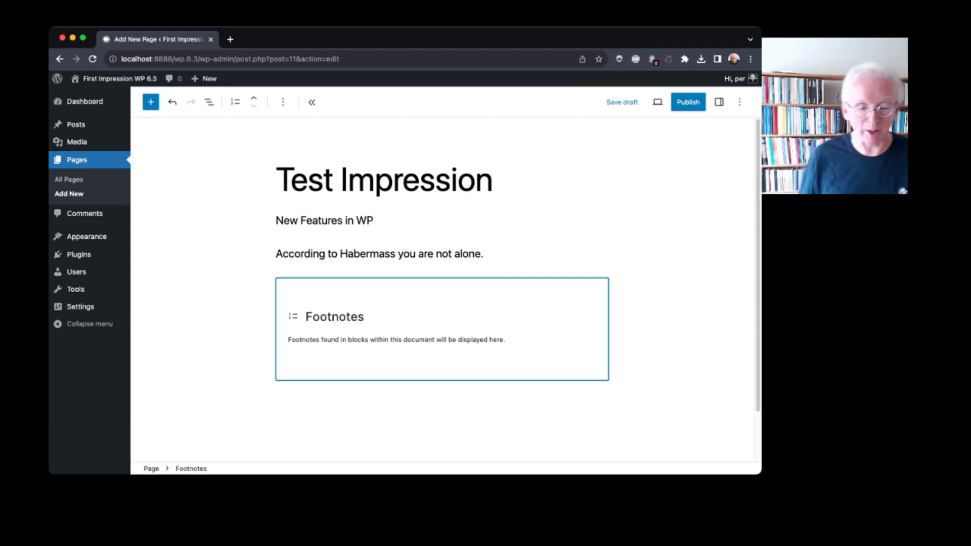
key("BackSpace")
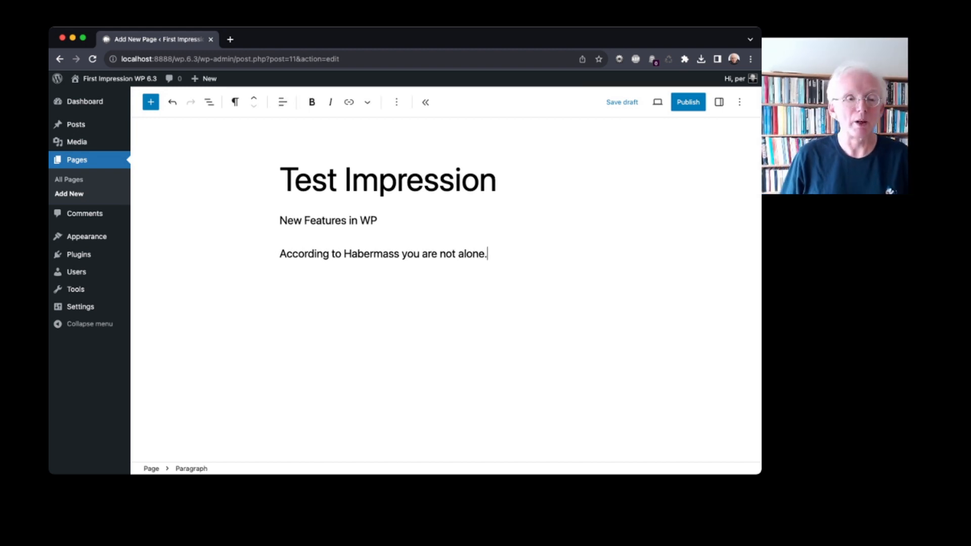
Start an empty paragraph after the Habermass sentence and insert a Footnotes block in its place.
key("Return")
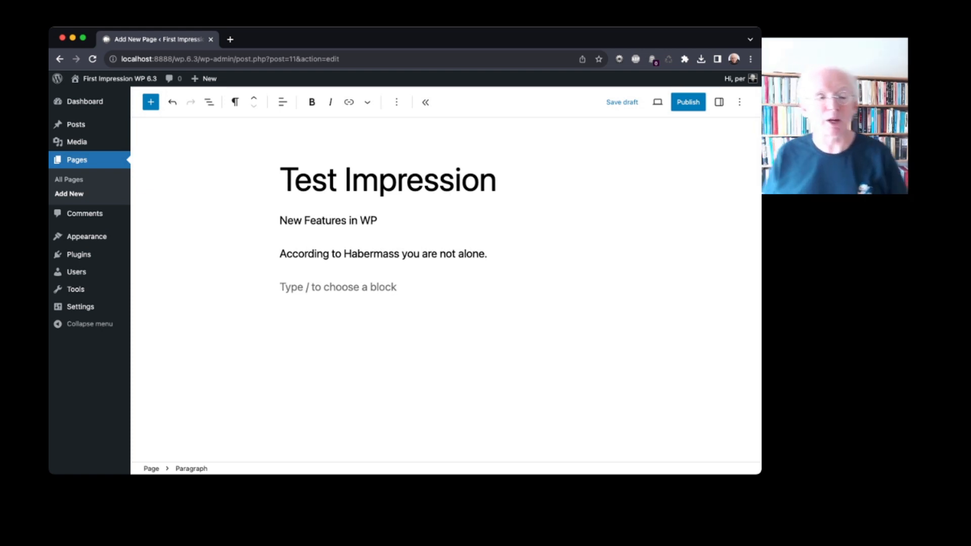
left_click(151, 102)
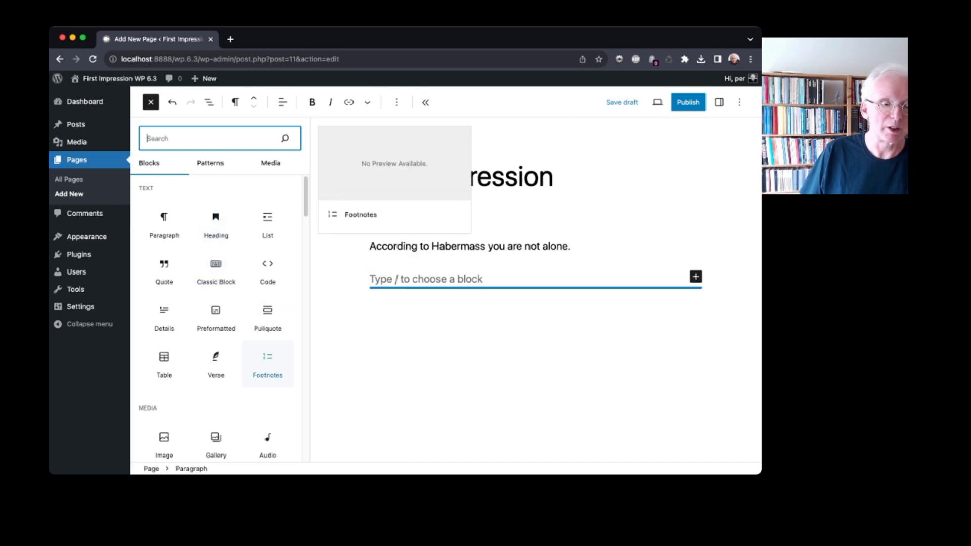
left_click(267, 363)
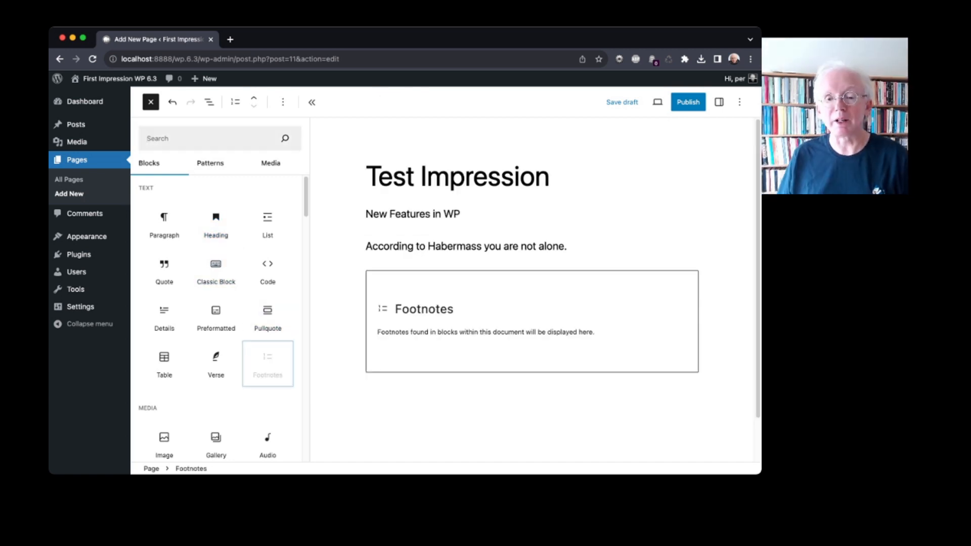
Add an inline footnote to the word "Habermass" and begin its note text with "Habe".
left_click(567, 246)
left_click(370, 254)
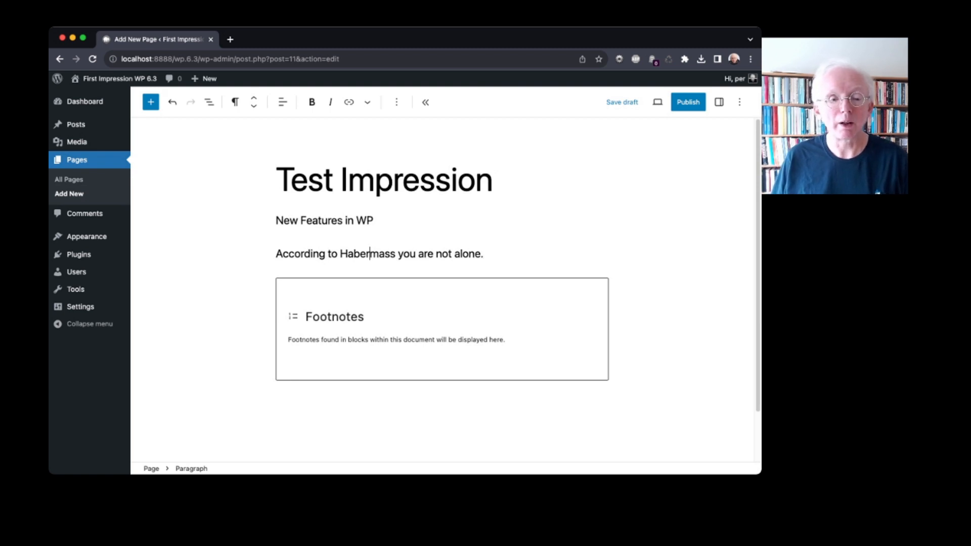
double_click(370, 254)
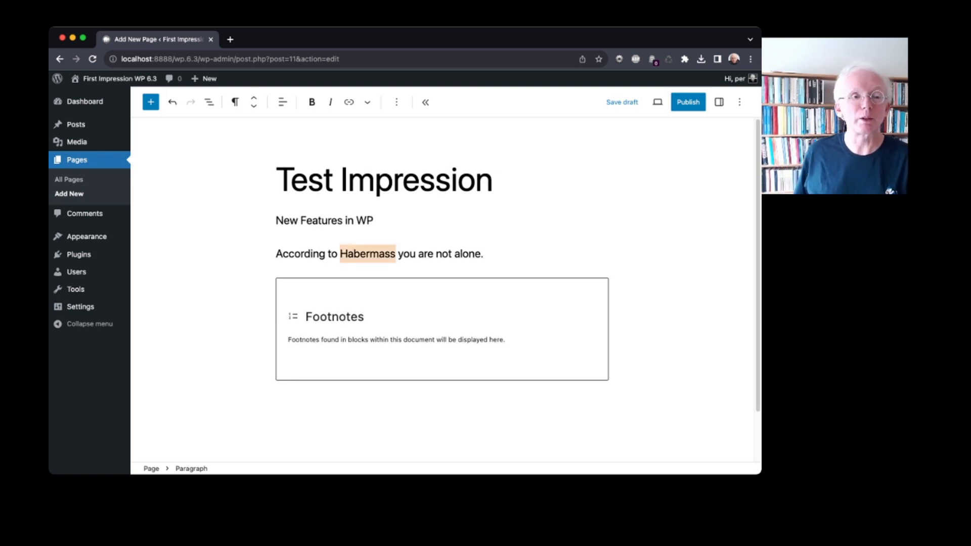
left_click(396, 102)
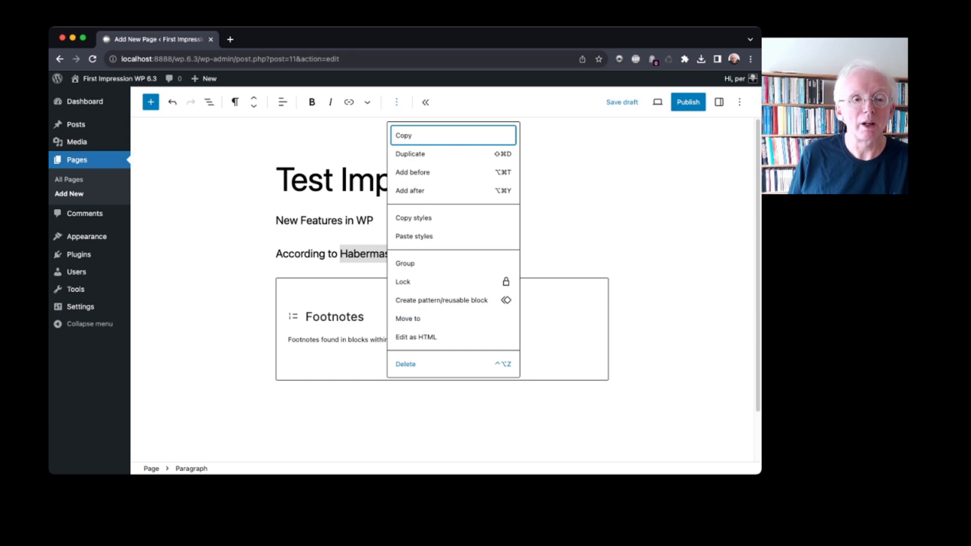
left_click(368, 103)
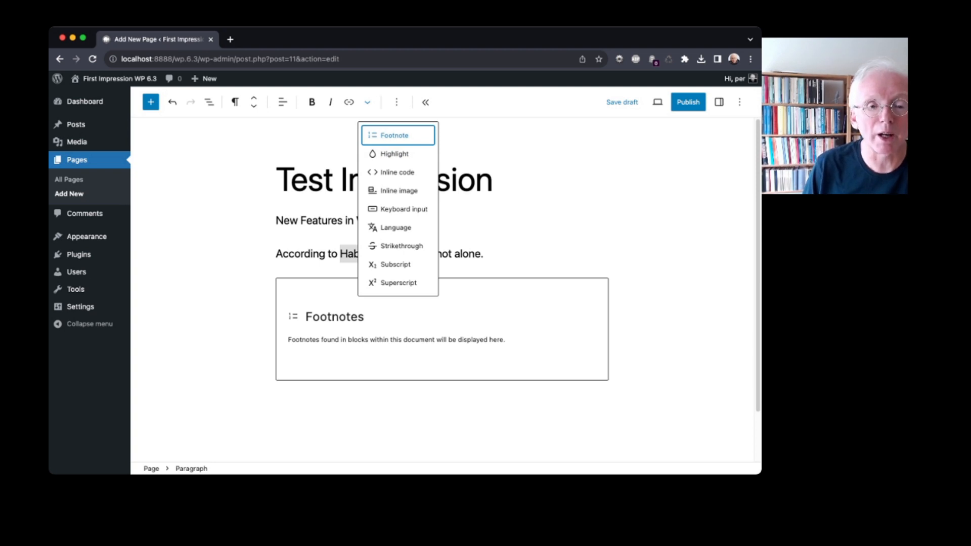
key("Return")
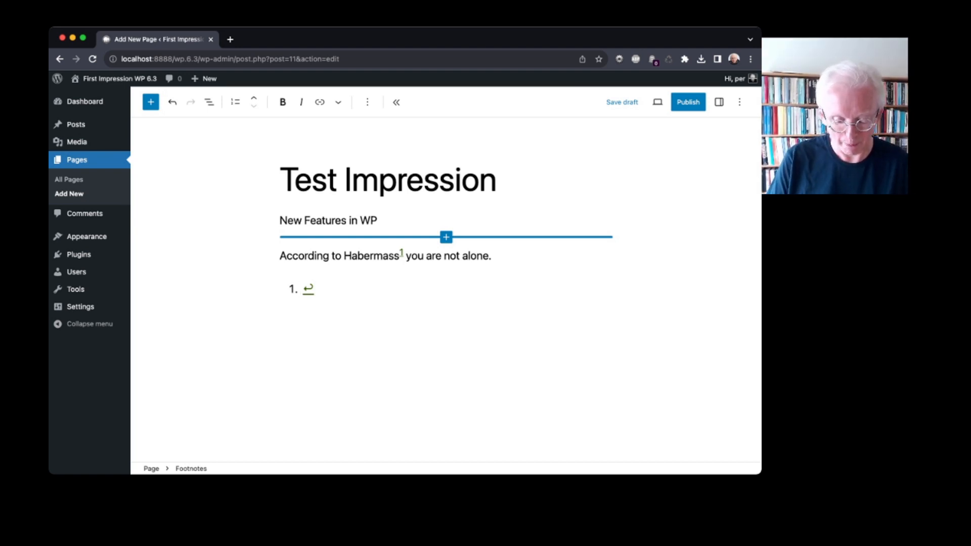
type("Habe")
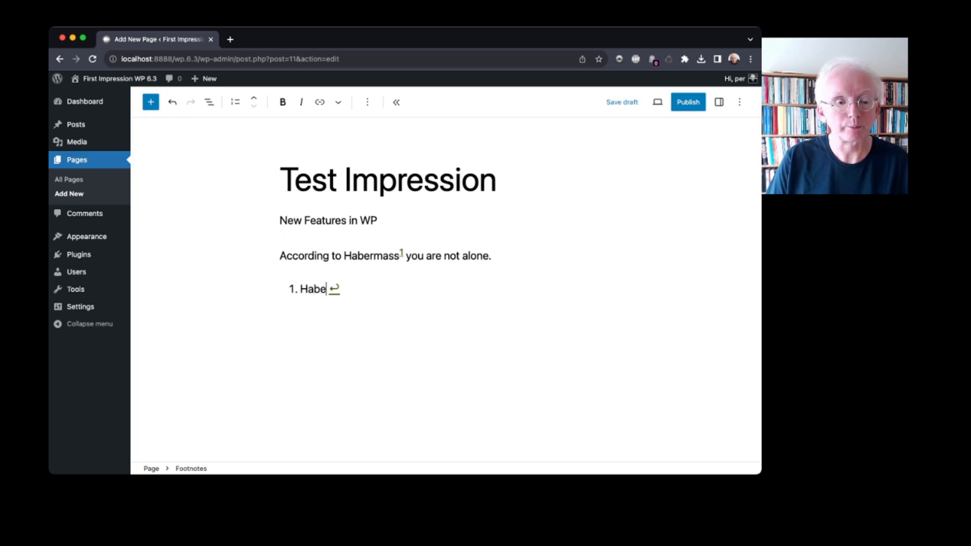
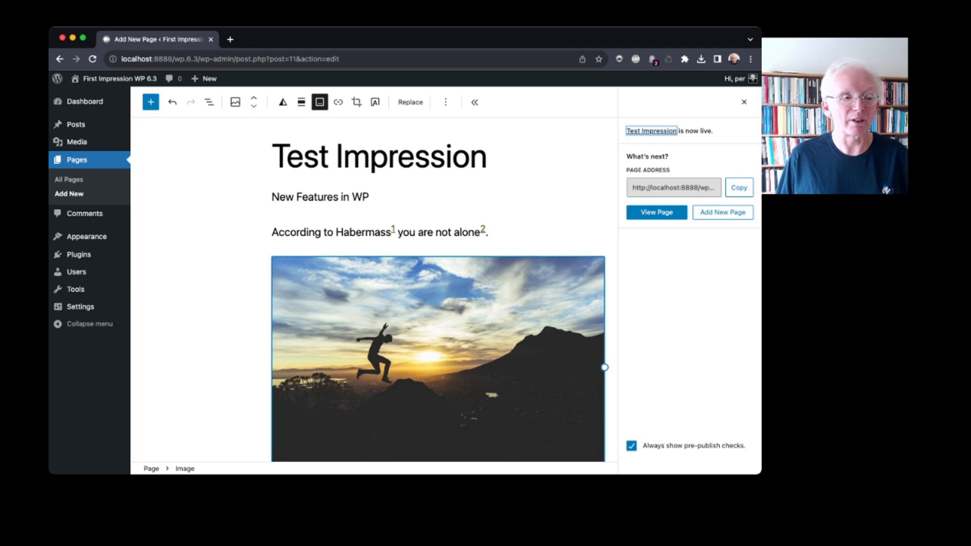
Go to the site editor's Navigation section and open the navigation menu for editing.
mouse_move(85, 236)
left_click(150, 253)
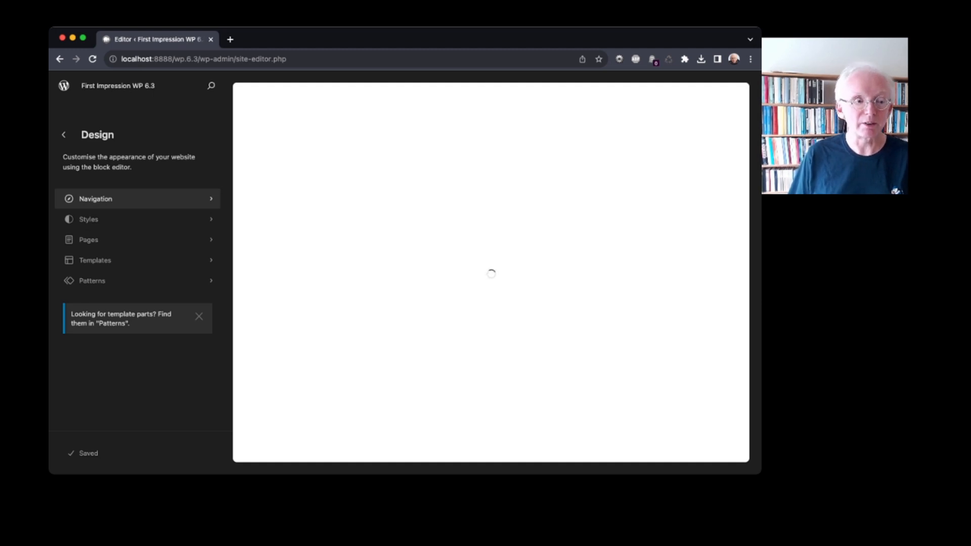
left_click(96, 198)
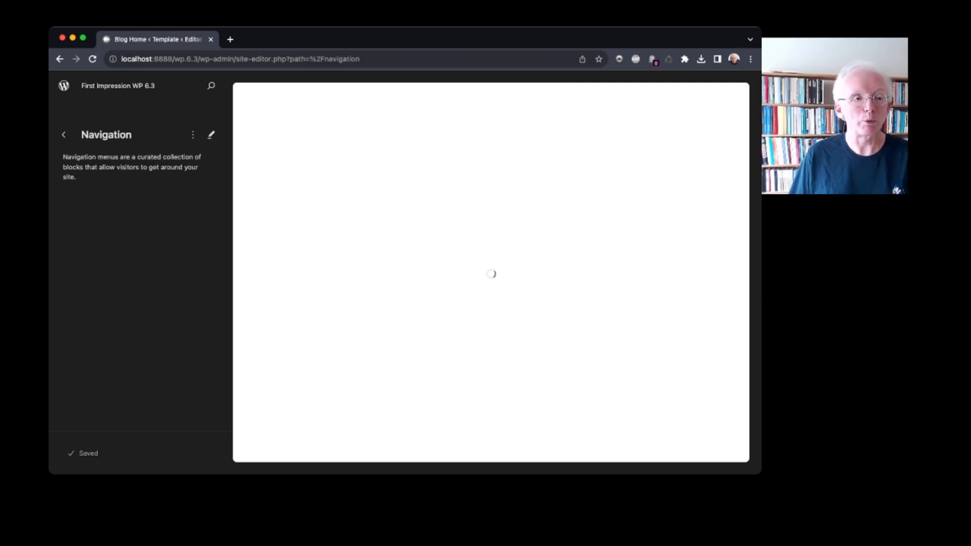
left_click(211, 135)
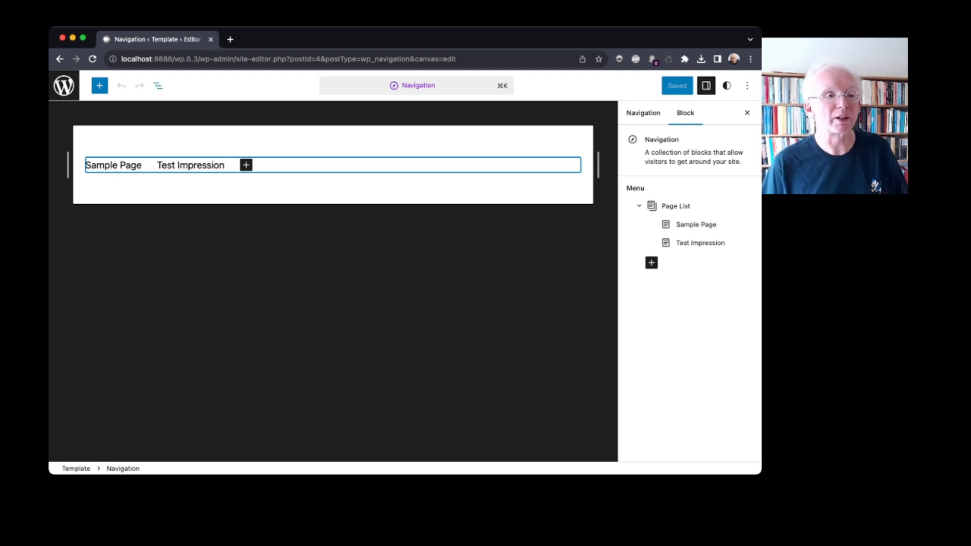
Show the navigation menu's list view and convert its synced Page List into individually editable page links.
left_click(158, 86)
left_click(58, 138)
left_click(70, 156)
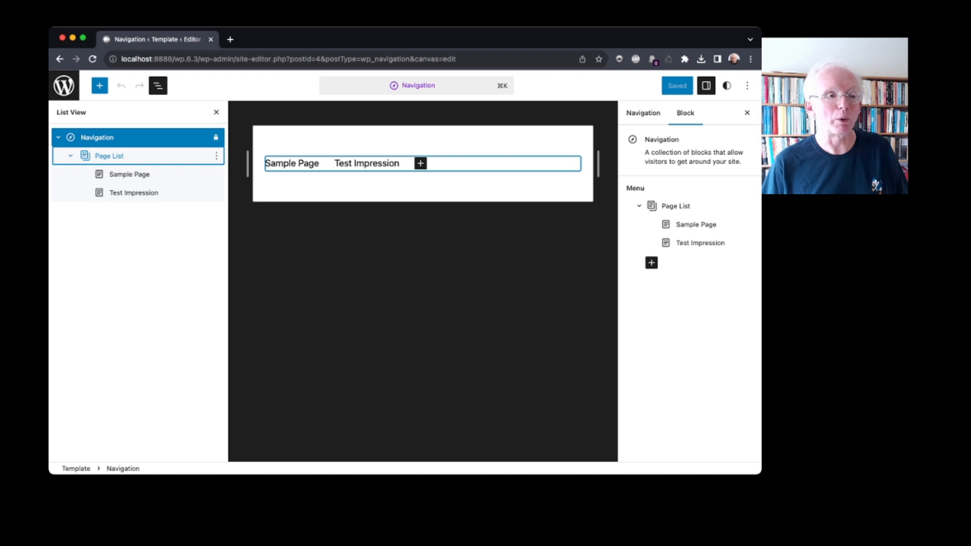
left_click(129, 174)
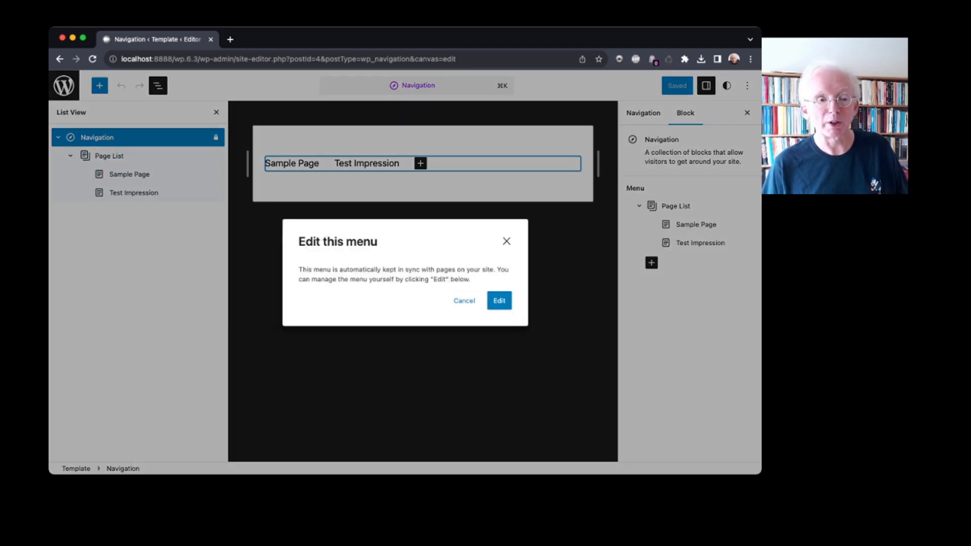
left_click(499, 301)
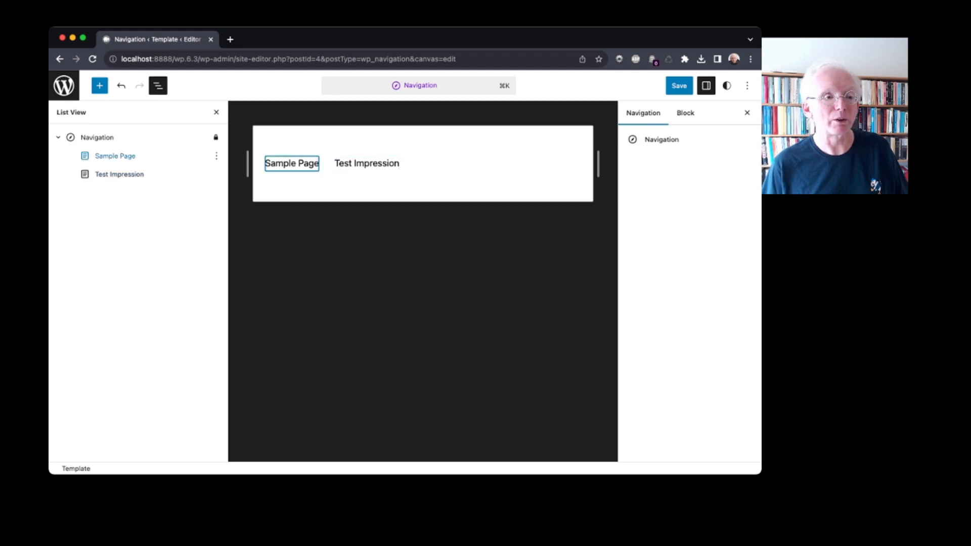
Delete the Sample Page link from the navigation menu and save the site changes.
left_click(217, 156)
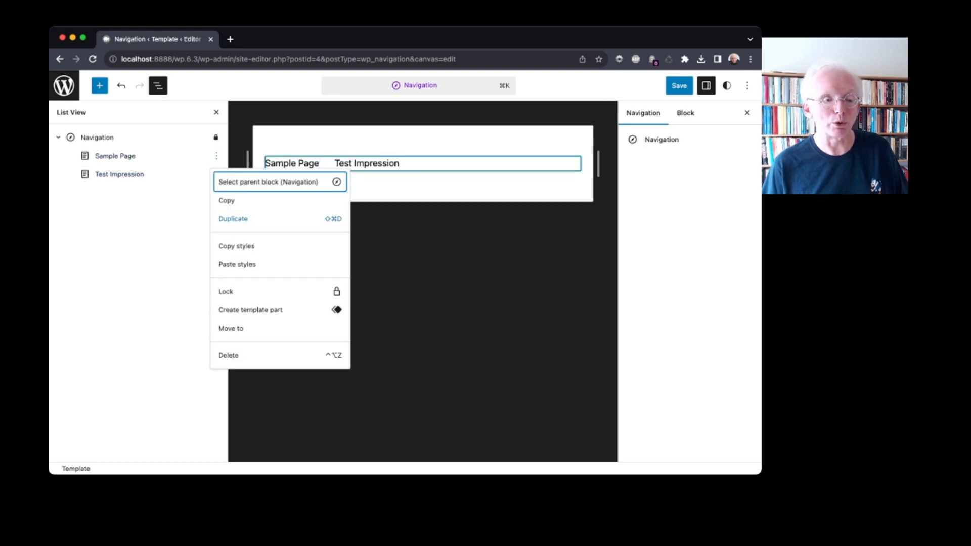
left_click(229, 356)
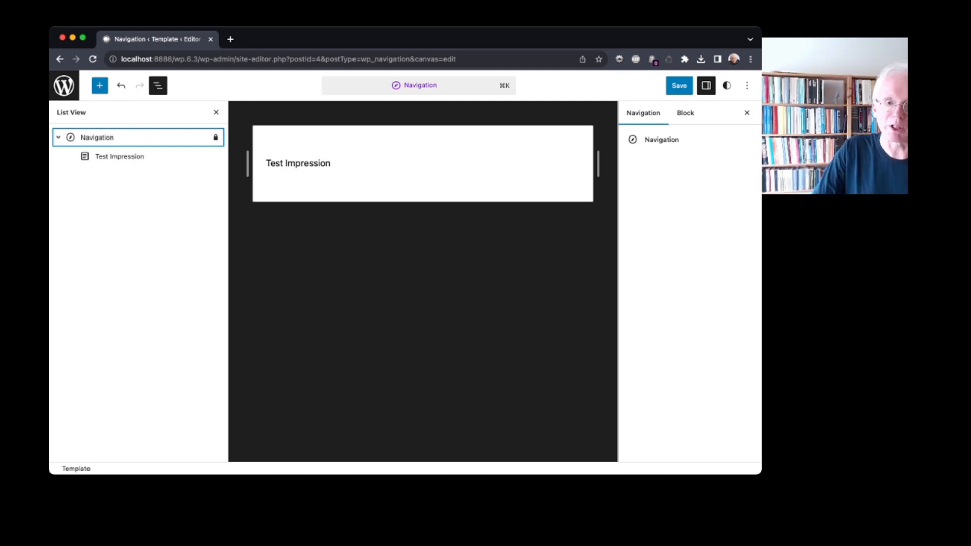
left_click(679, 85)
left_click(654, 85)
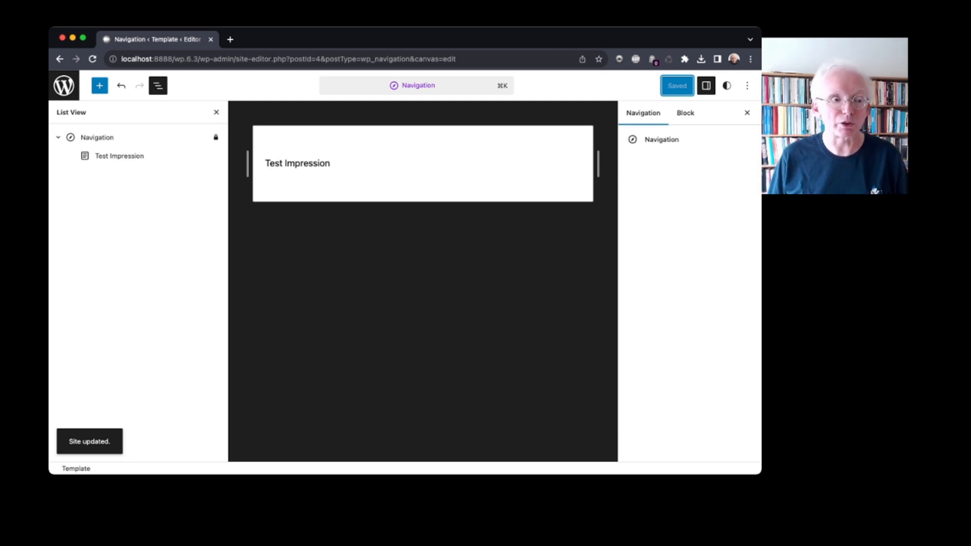
Return to the Navigation overview and review the actions offered for the menu and for its Test Impression link.
left_click(63, 85)
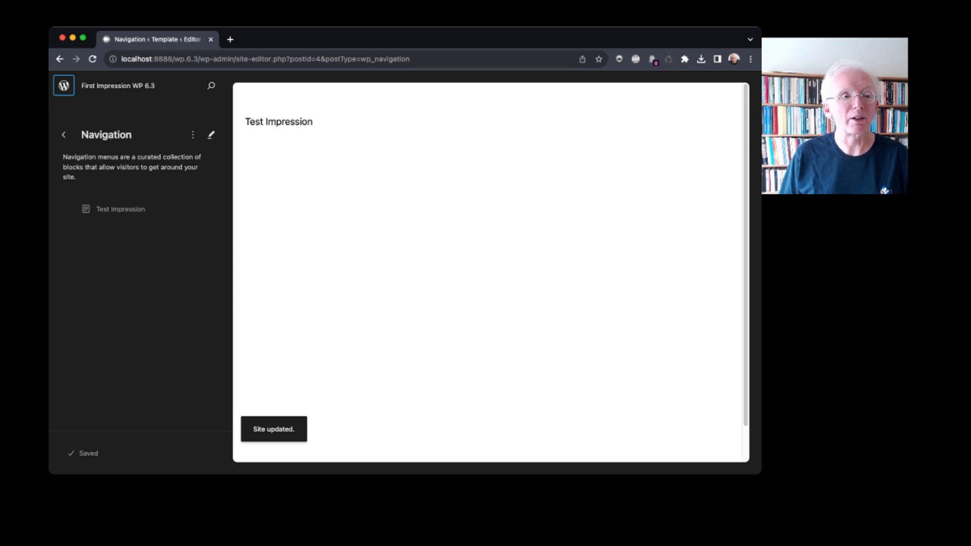
left_click(192, 134)
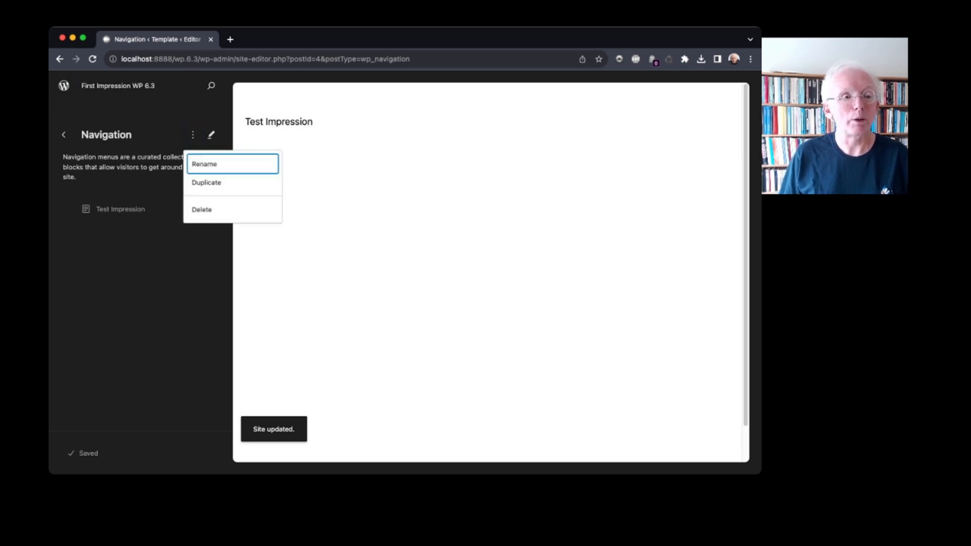
key("Escape")
key("Return")
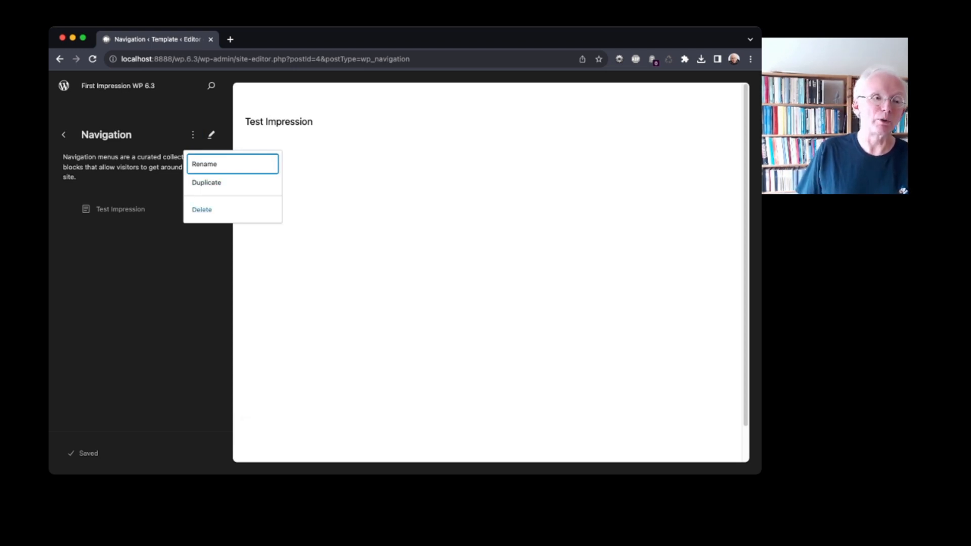
key("Escape")
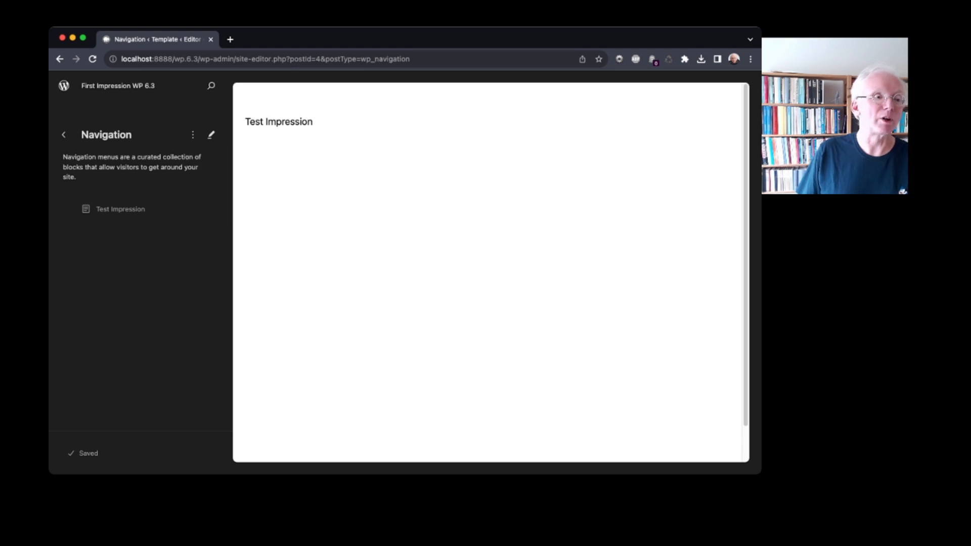
mouse_move(120, 209)
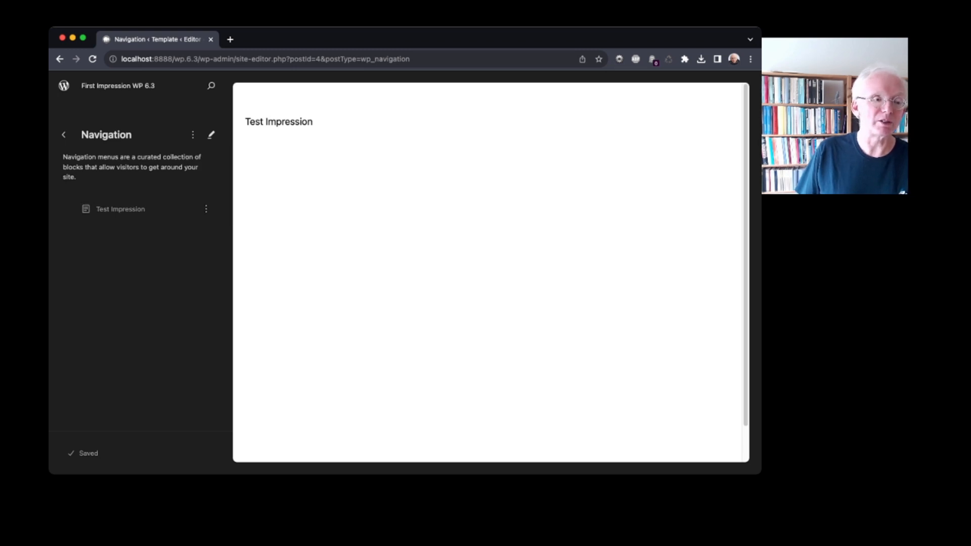
key("Return")
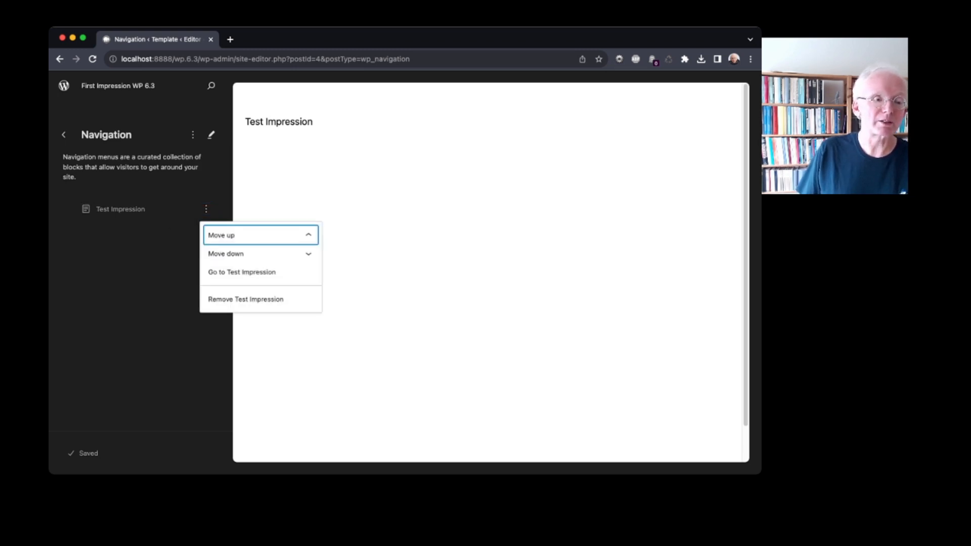
key("Escape")
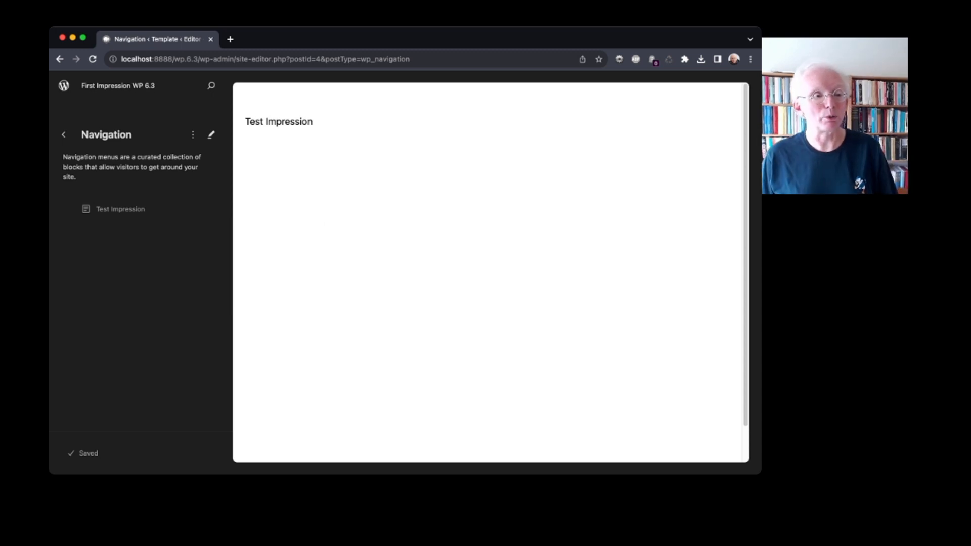
Go back to the Design overview of the site editor and open the Styles section.
key("Return")
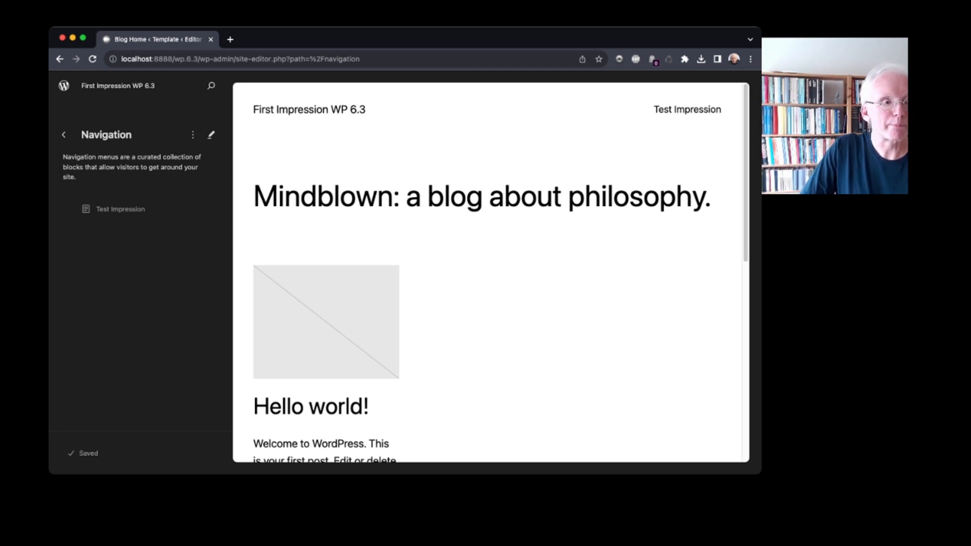
key("Return")
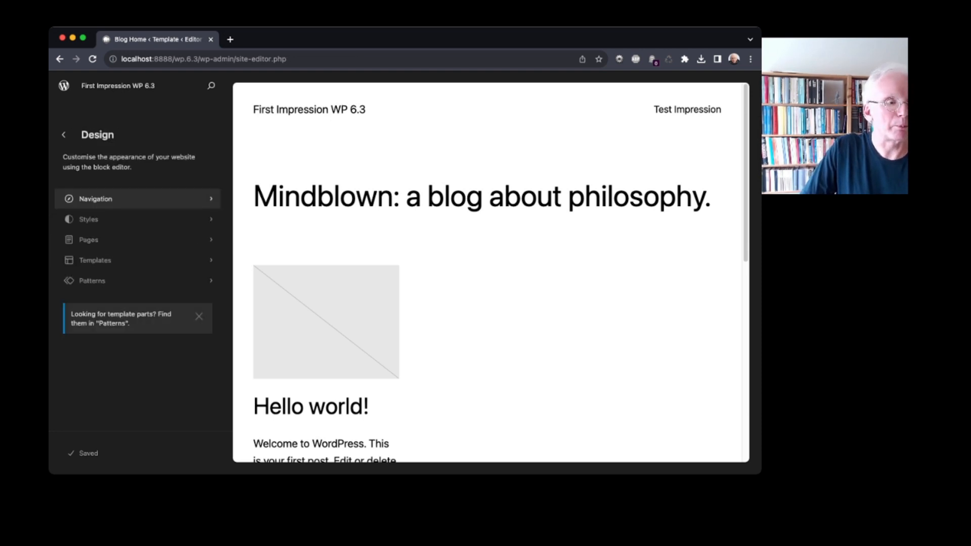
left_click(138, 219)
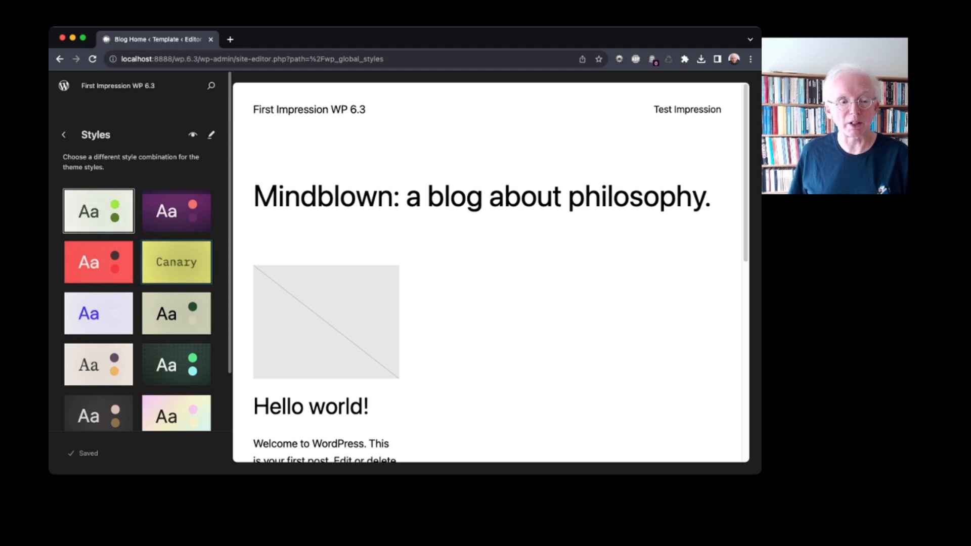
Try several theme style combinations on the site, including Canary and Pilgrimage, and switch back to the Default style.
left_click(176, 262)
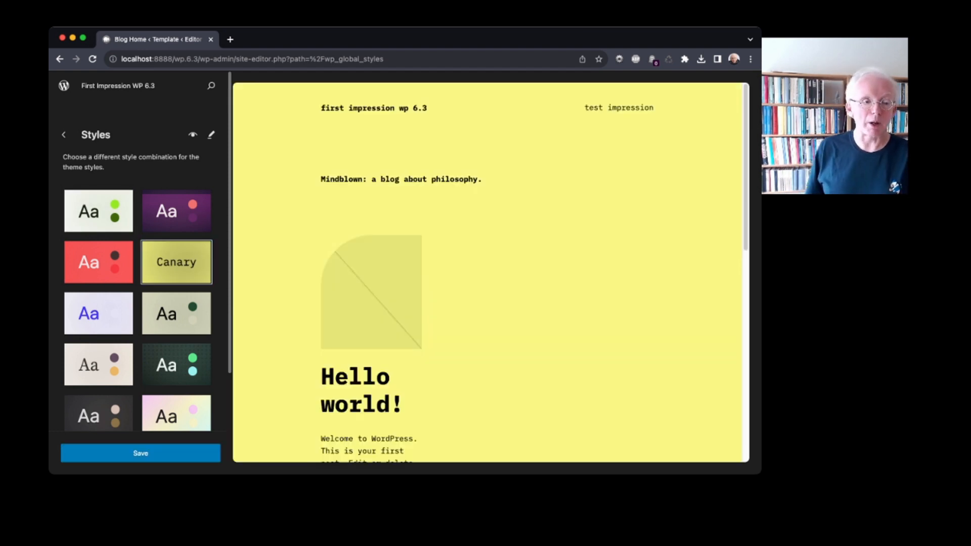
left_click(176, 313)
left_click(176, 364)
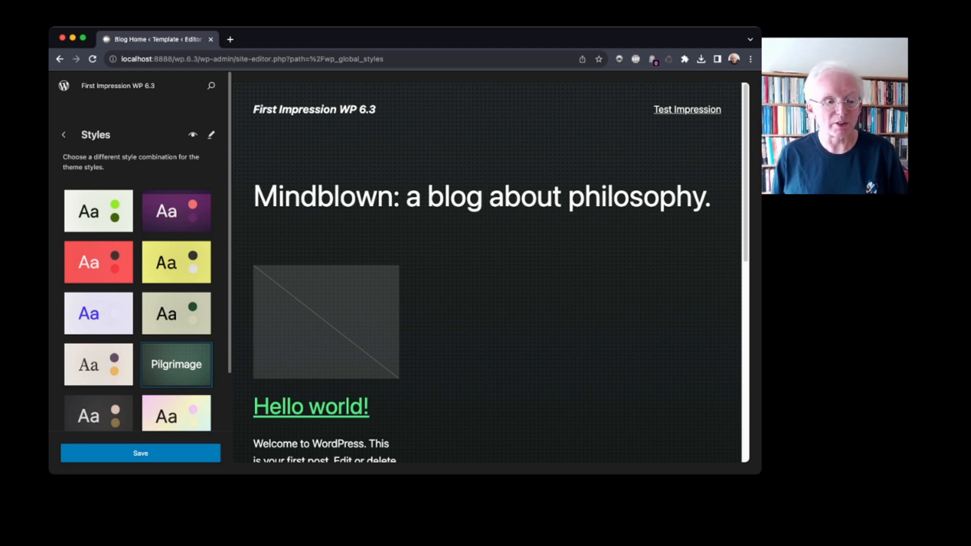
scroll(176, 364, "down", 3)
scroll(99, 211, "up", 3)
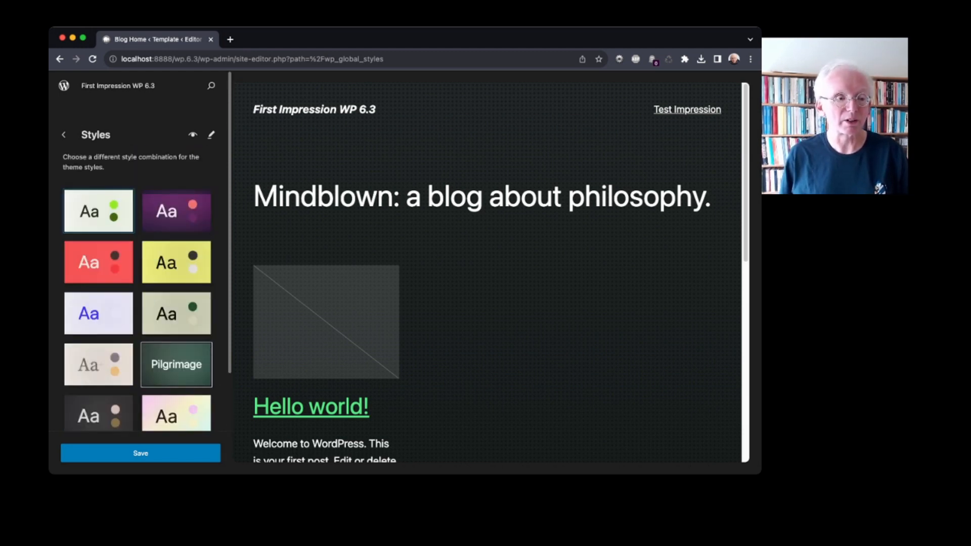
left_click(99, 211)
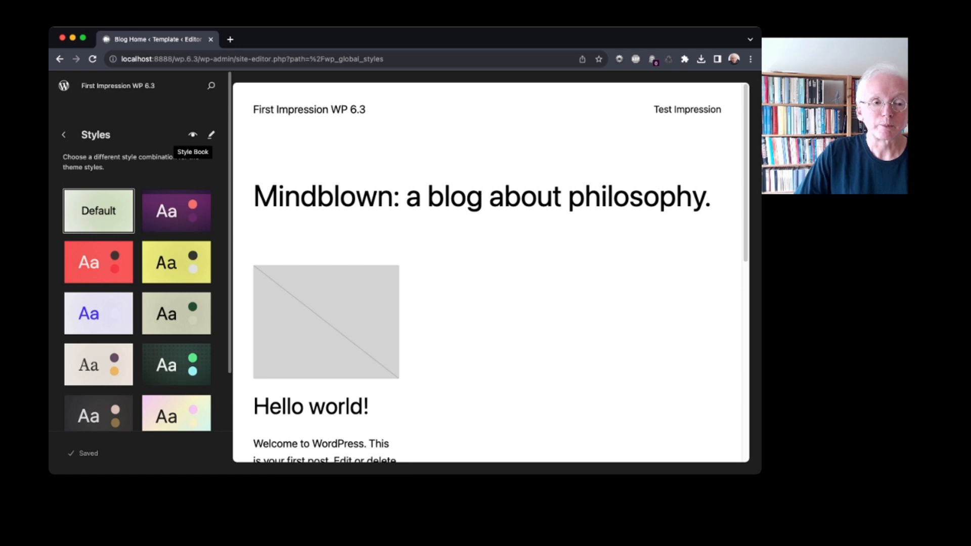
Open the Style Book and look through its block examples, from headings and images to buttons, calendar, columns and file blocks.
left_click(193, 135)
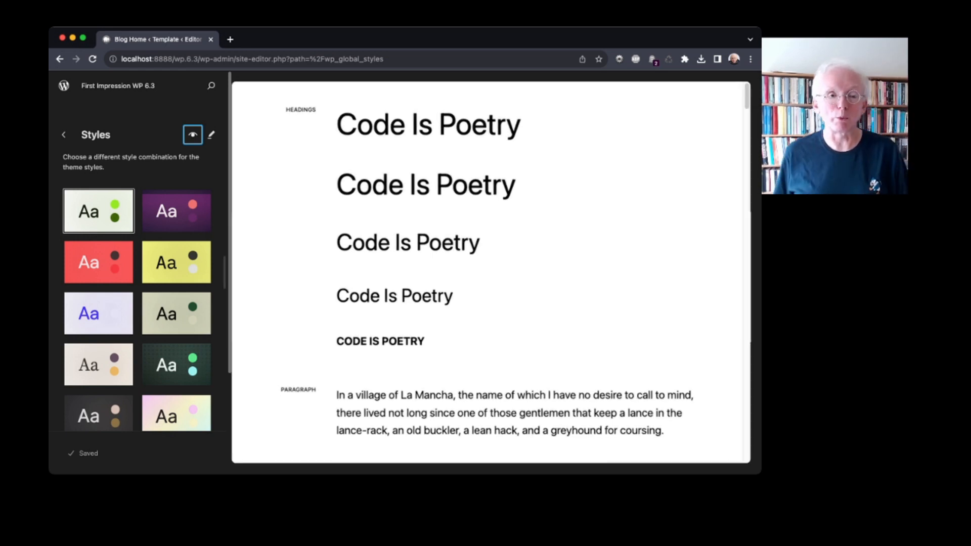
scroll(490, 273, "down", 15)
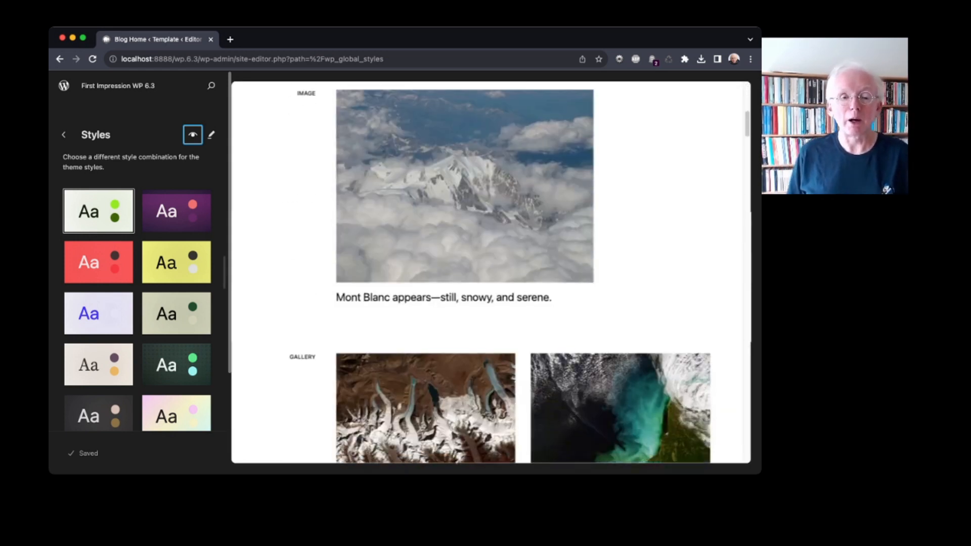
scroll(490, 273, "down", 10)
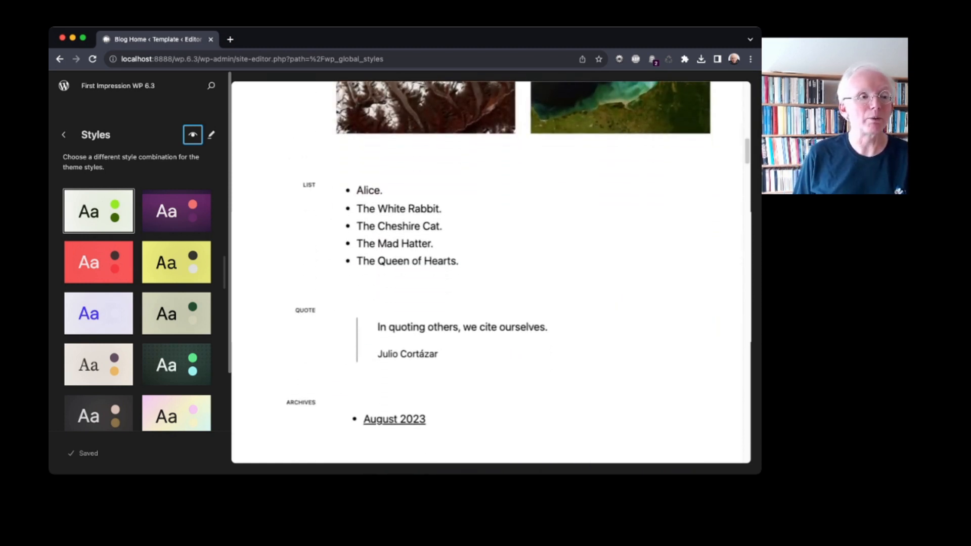
scroll(491, 273, "down", 15)
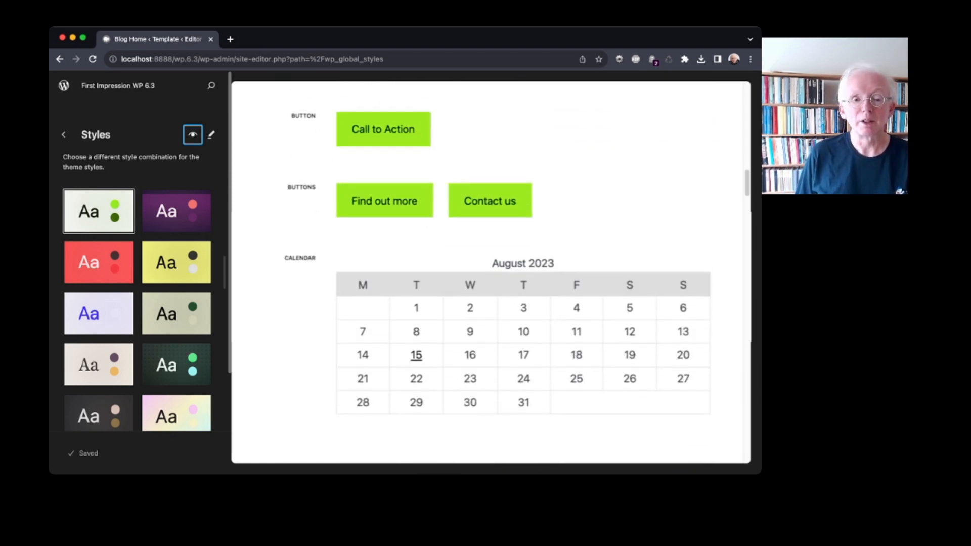
scroll(490, 273, "down", 6)
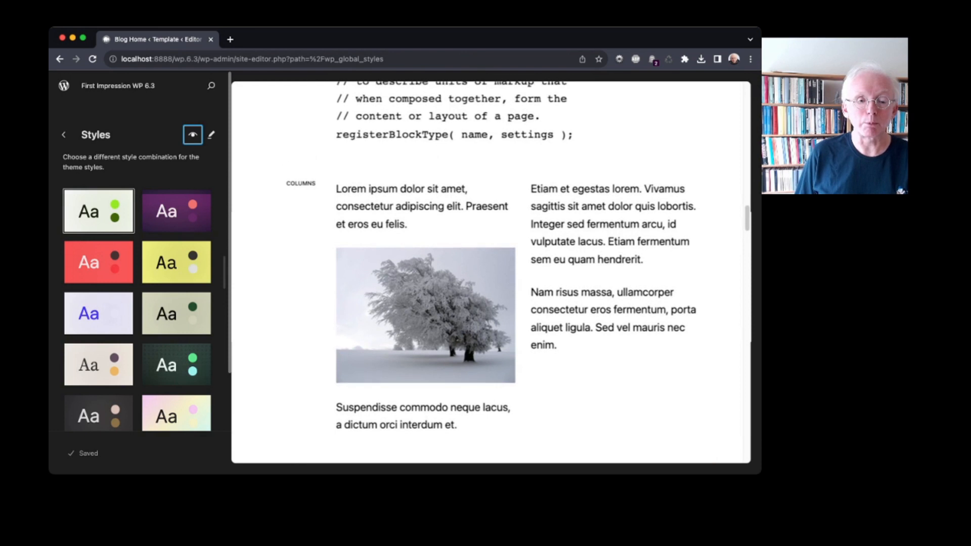
scroll(491, 273, "down", 5)
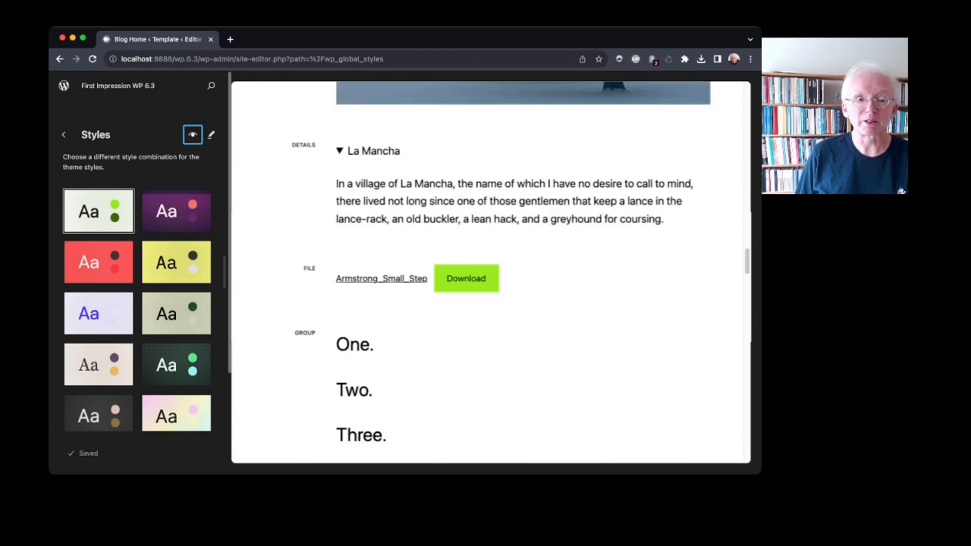
scroll(491, 273, "up", 20)
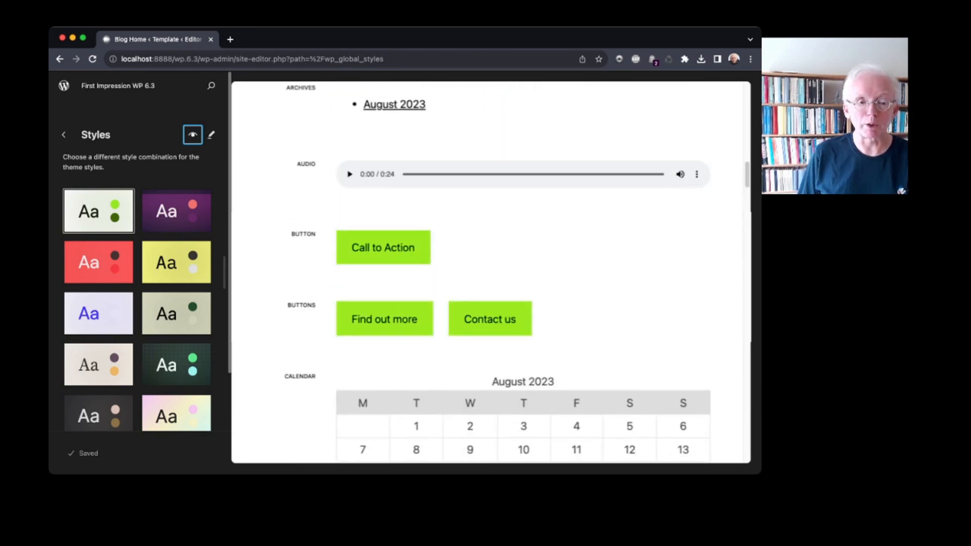
Open the Style Book in the full editing view and show its Design block examples.
left_click(491, 273)
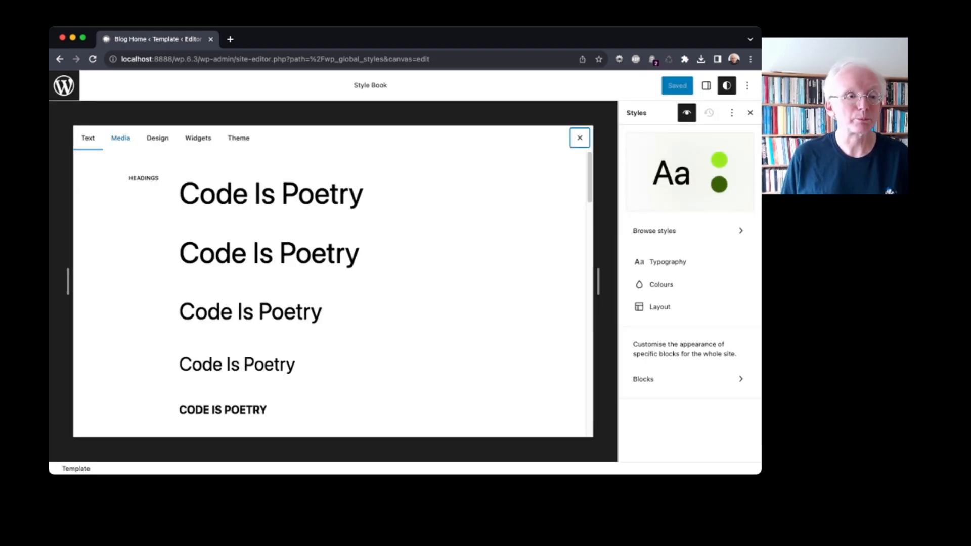
left_click(120, 137)
left_click(157, 138)
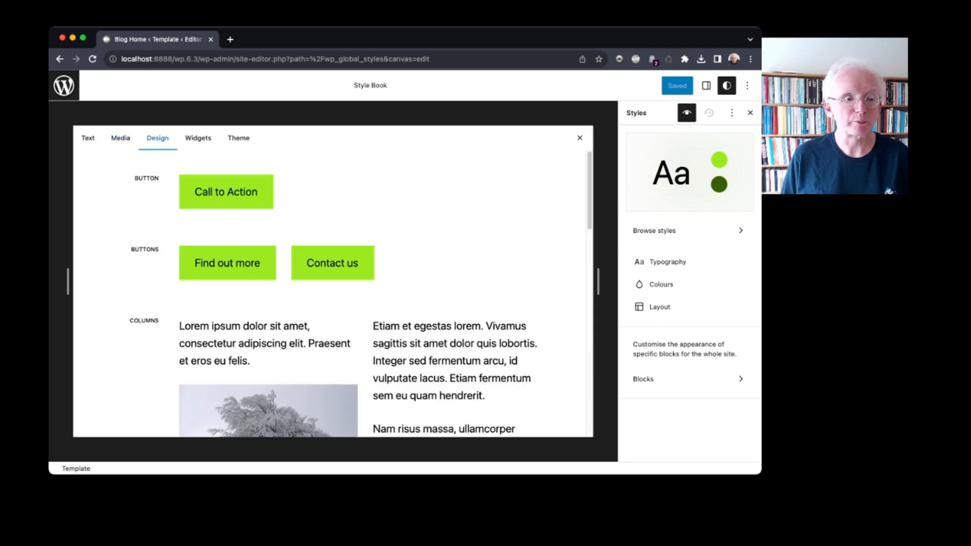
Set the Button block's site-wide background colour to Vivid purple and its text colour to the theme's white Base (#FFFFFF).
left_click(226, 192)
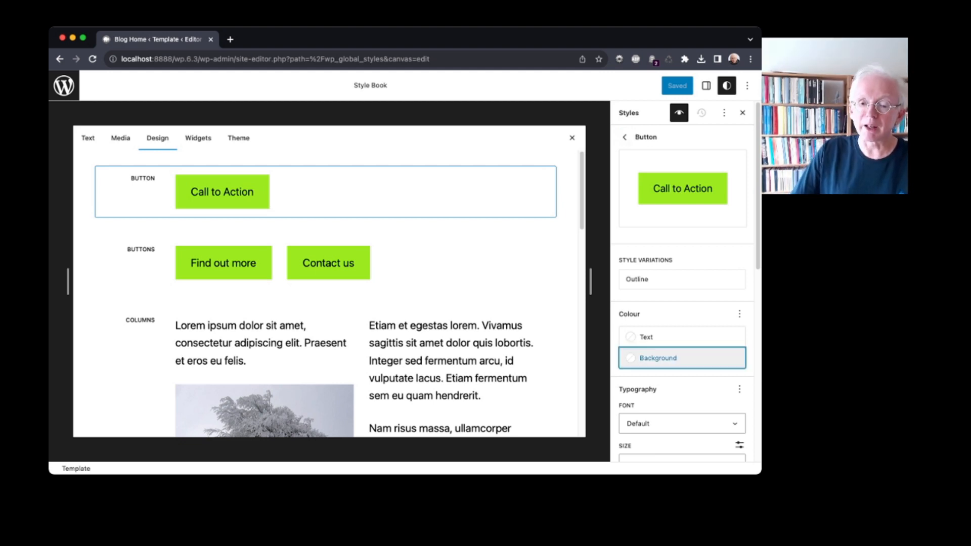
left_click(657, 358)
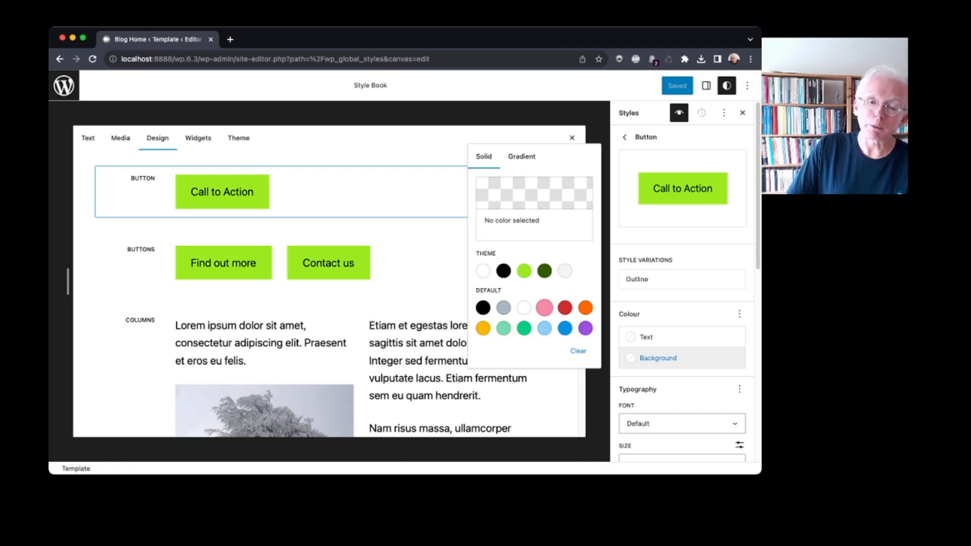
left_click(544, 307)
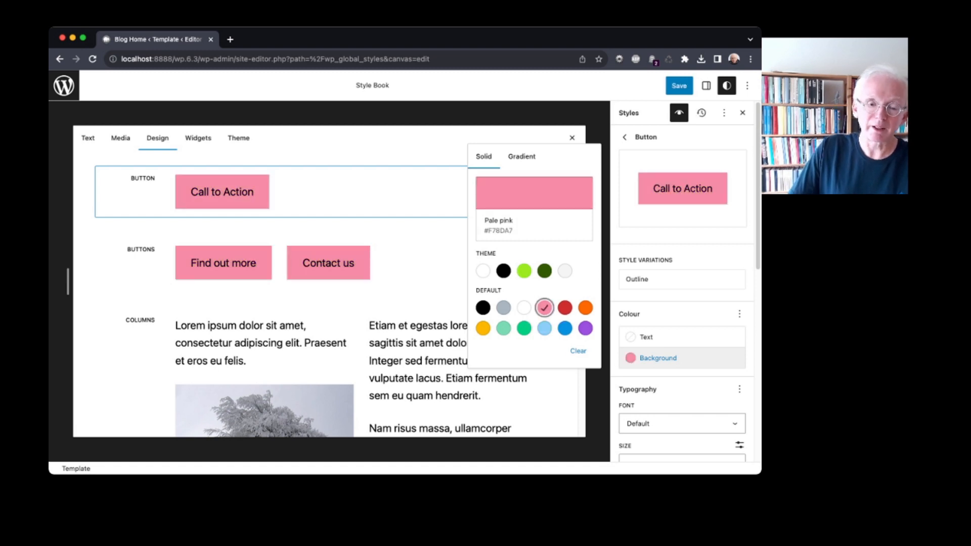
left_click(585, 328)
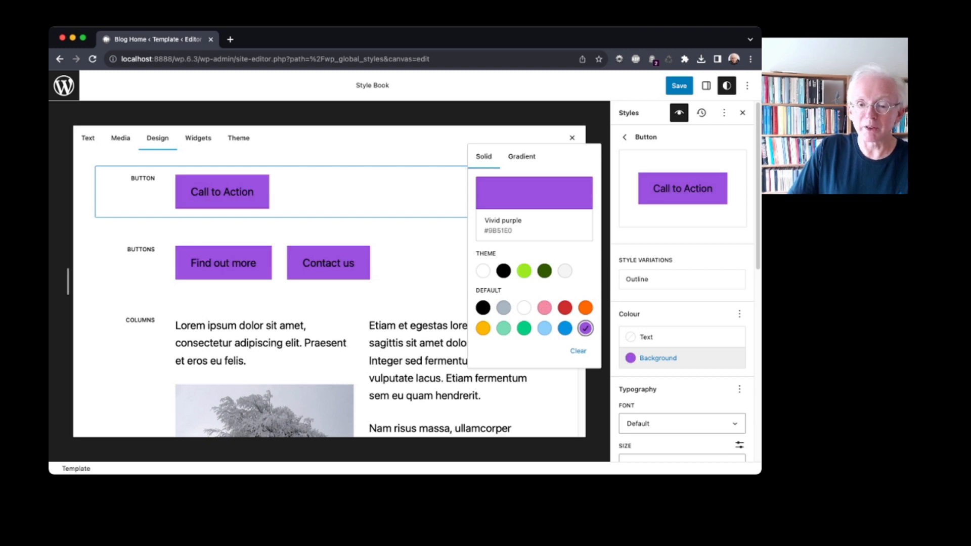
left_click(678, 314)
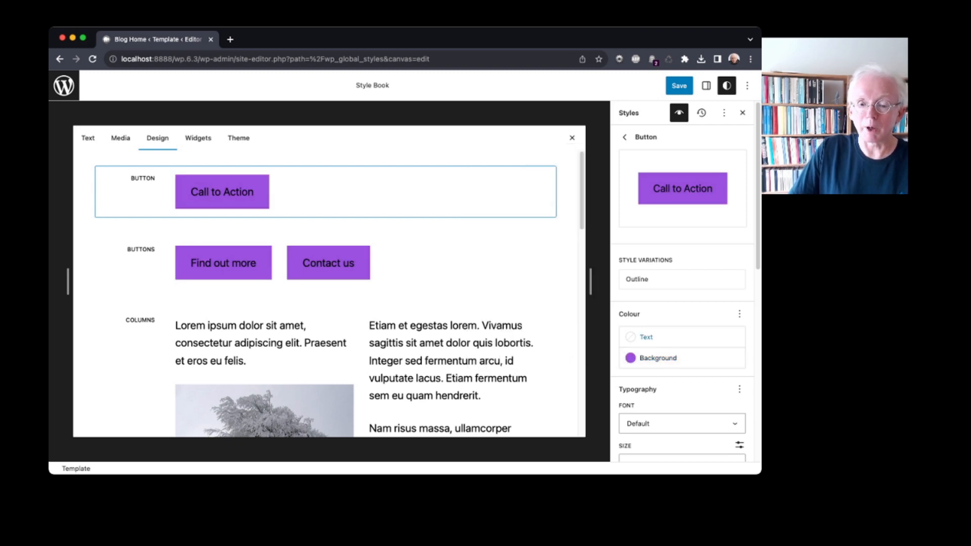
left_click(646, 338)
left_click(483, 250)
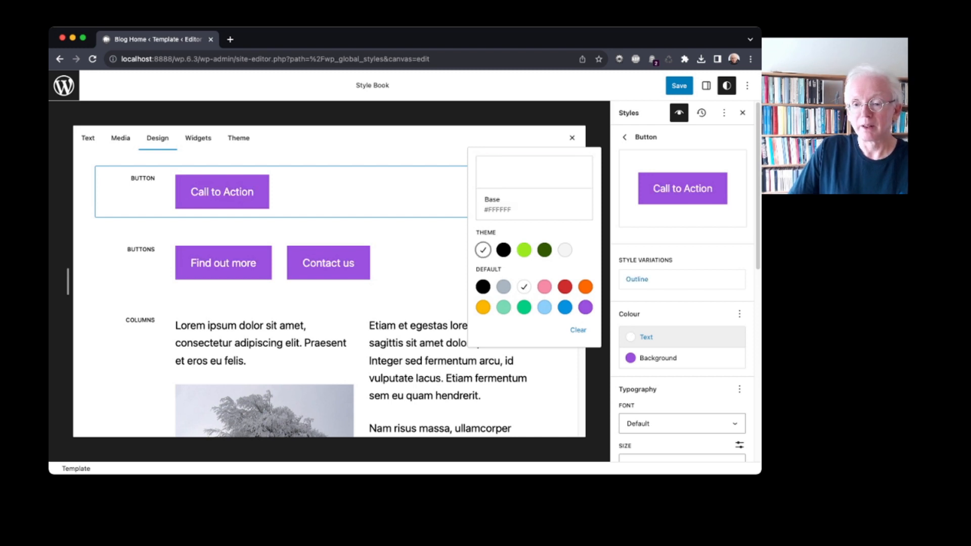
Look through the Button block's typography settings, including its font and size choices.
left_click(679, 311)
scroll(683, 283, "down", 5)
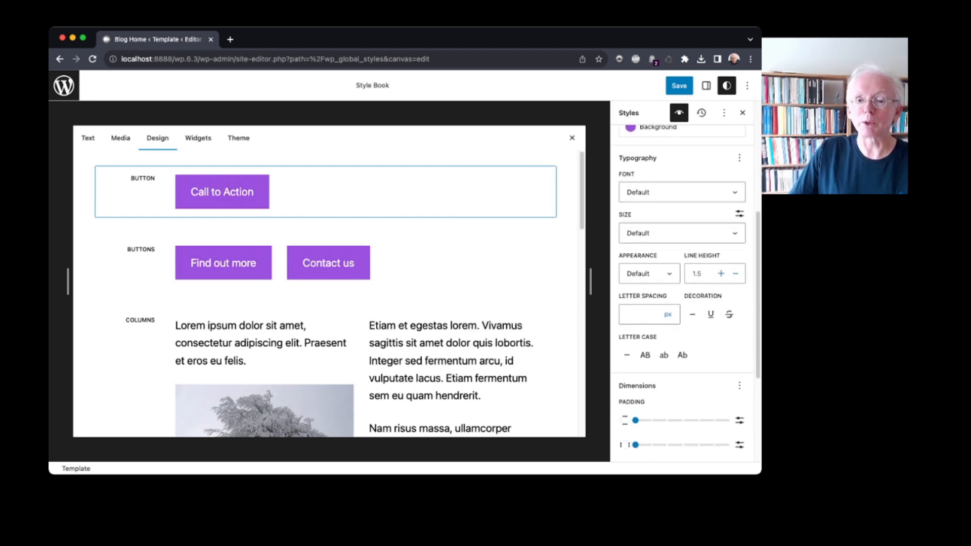
left_click(681, 229)
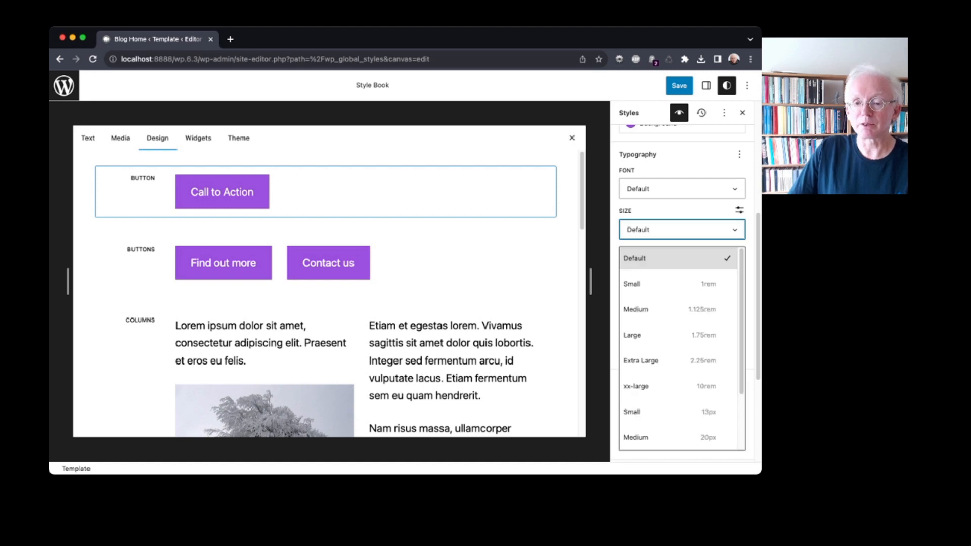
left_click(681, 230)
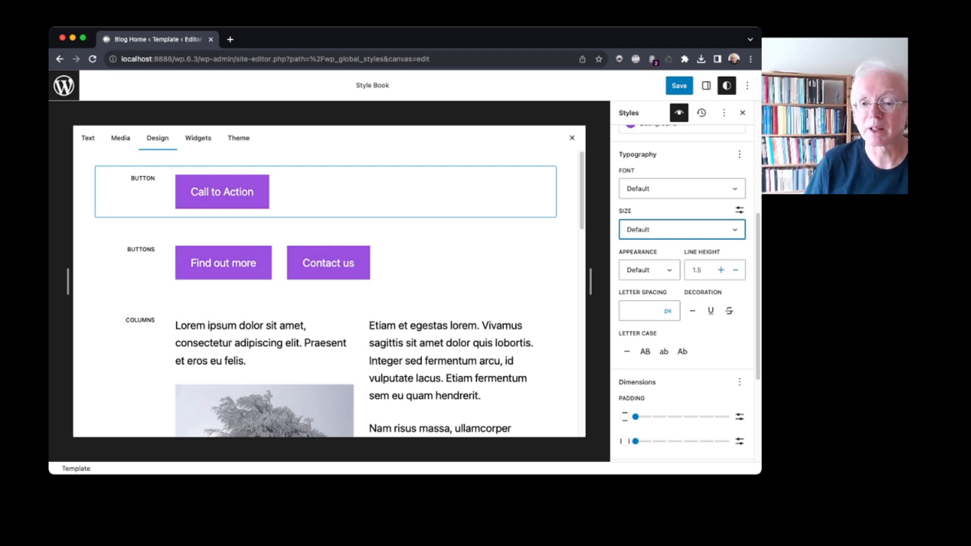
left_click(681, 189)
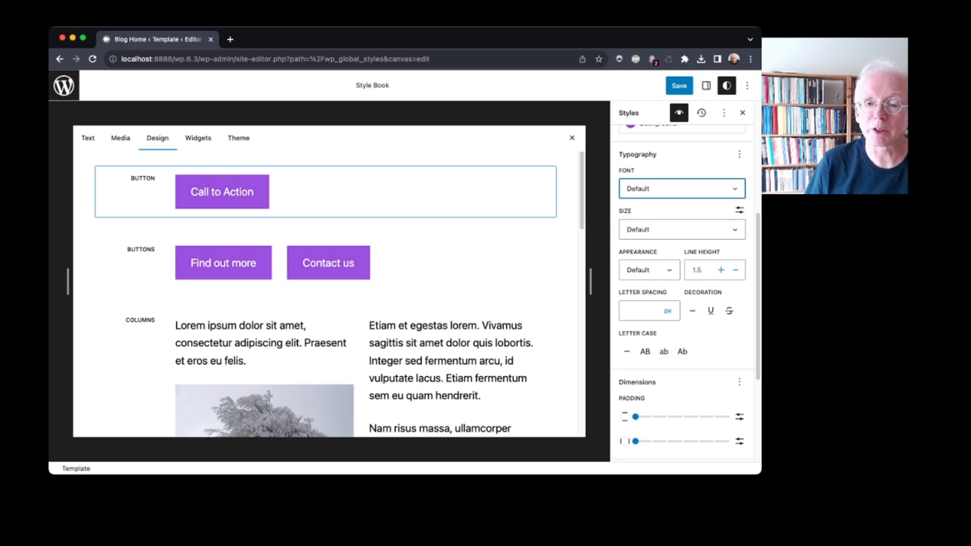
Save the site's custom global styles and leave the site editor for the admin dashboard.
left_click(679, 86)
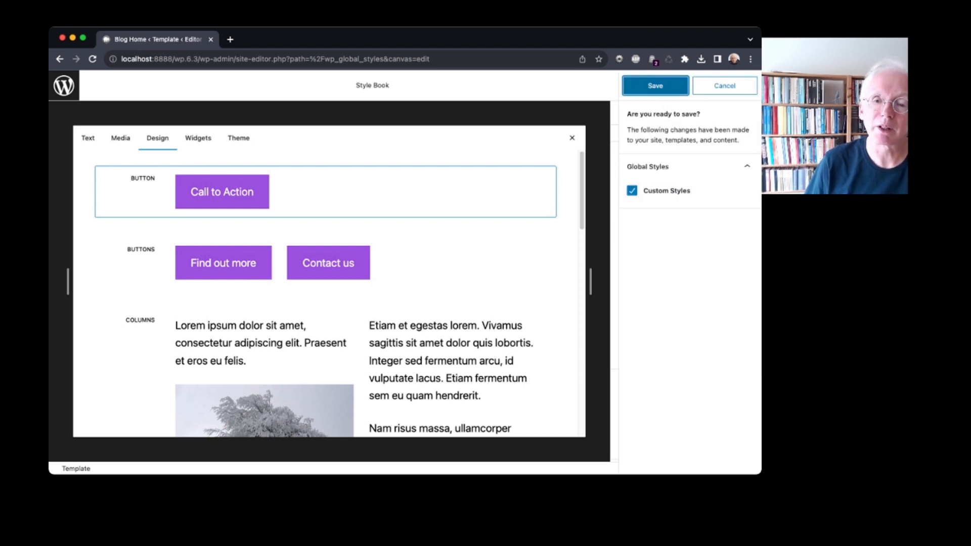
left_click(658, 85)
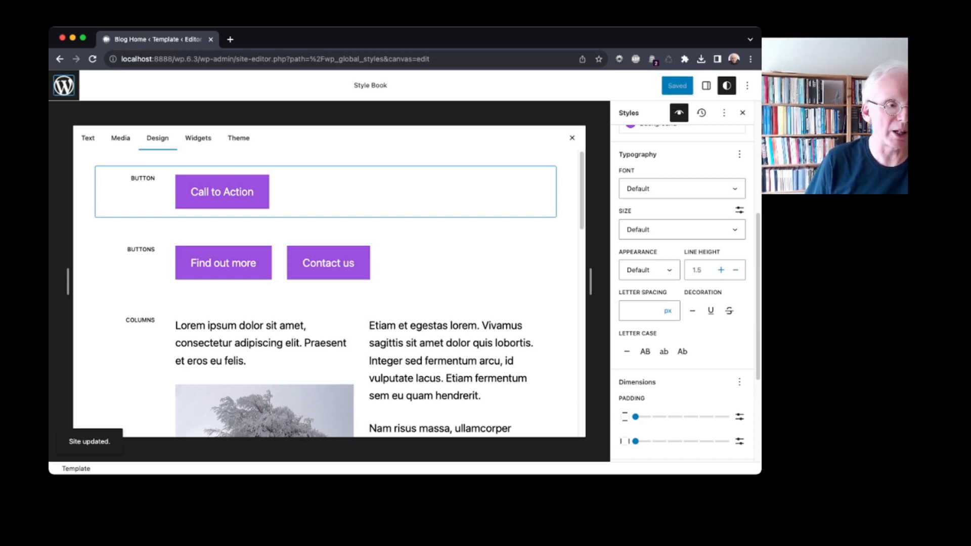
left_click(64, 86)
left_click(64, 135)
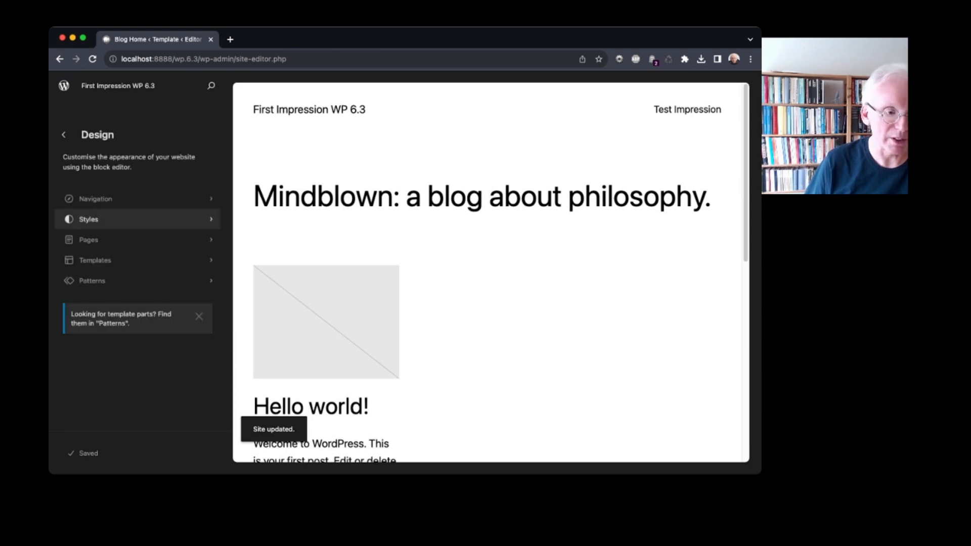
key("super+r")
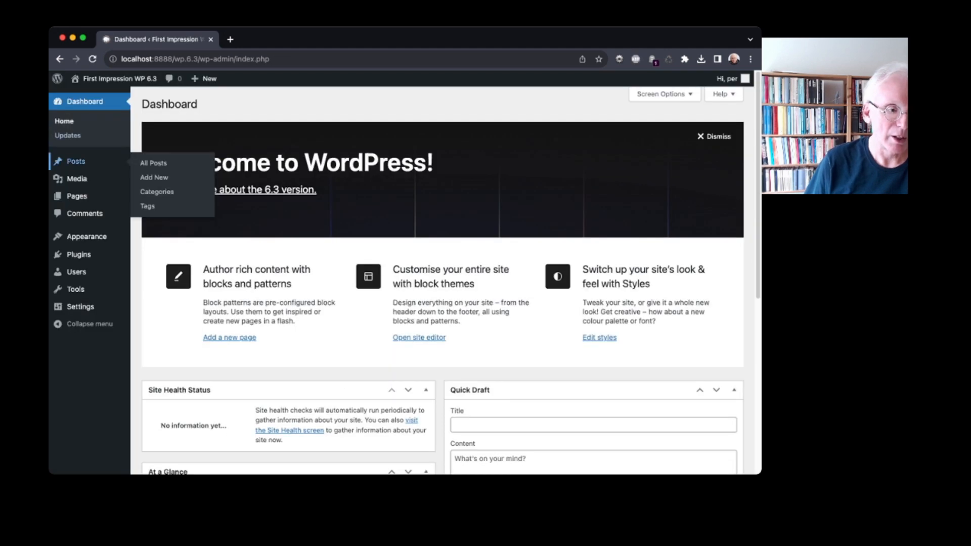
Open the Test Impression page for editing and insert a Buttons block below the "New Features in WP" paragraph.
left_click(77, 196)
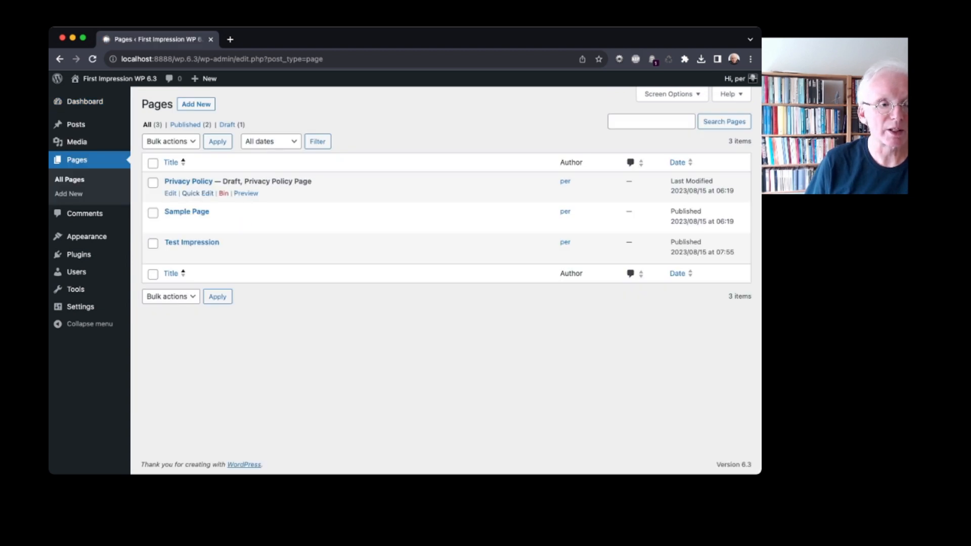
left_click(192, 242)
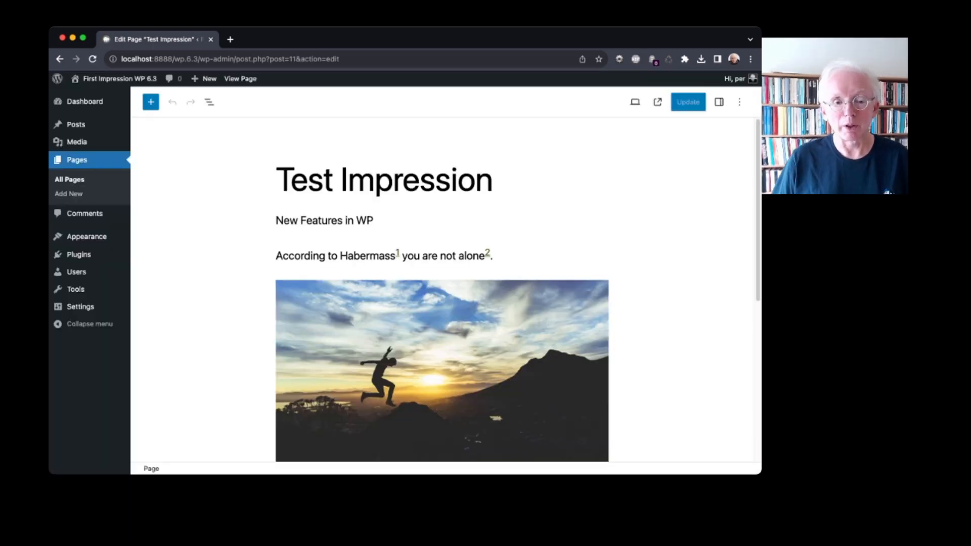
left_click(374, 220)
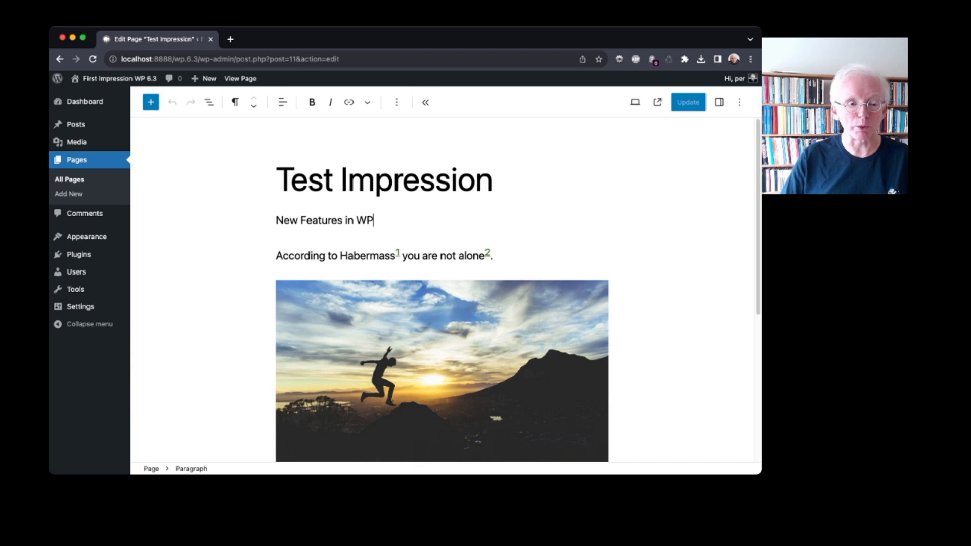
key("Return")
type("/")
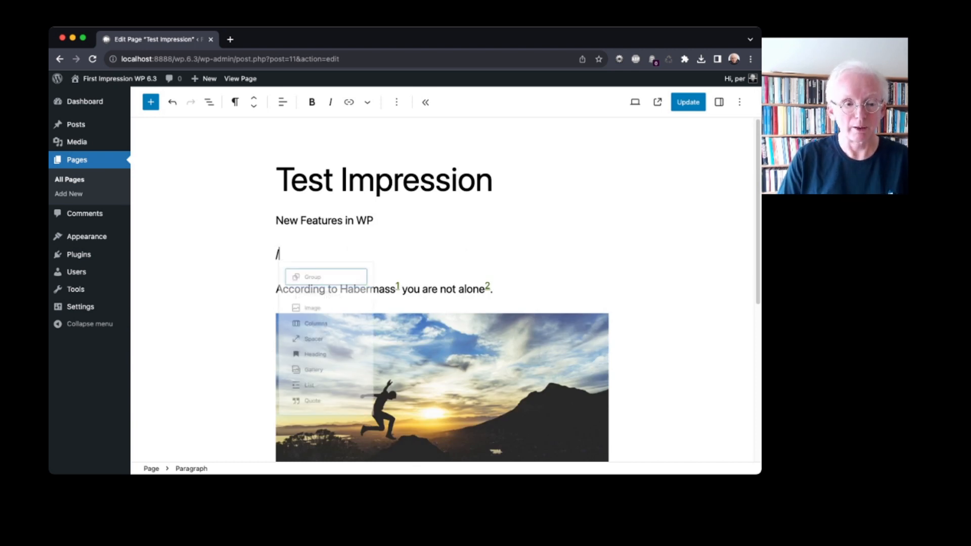
type("b")
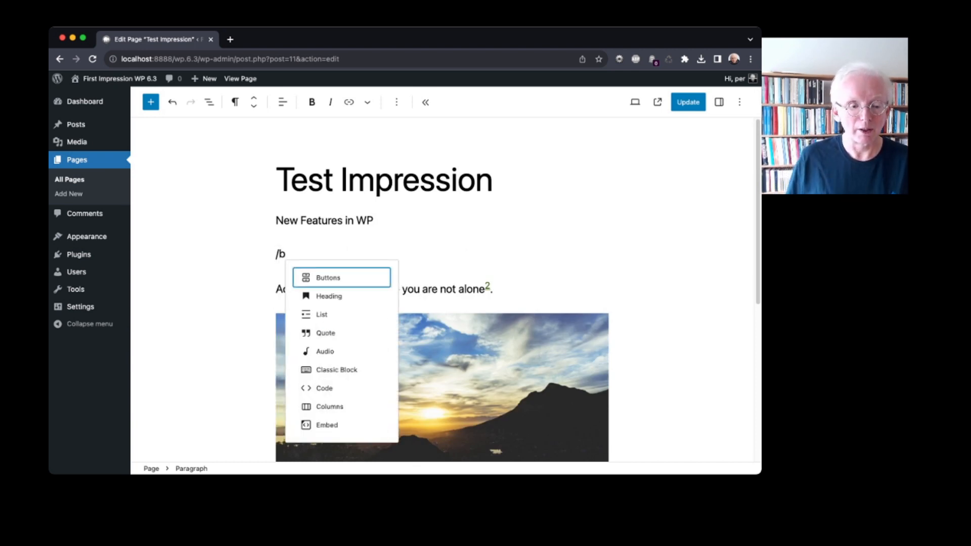
key("Return")
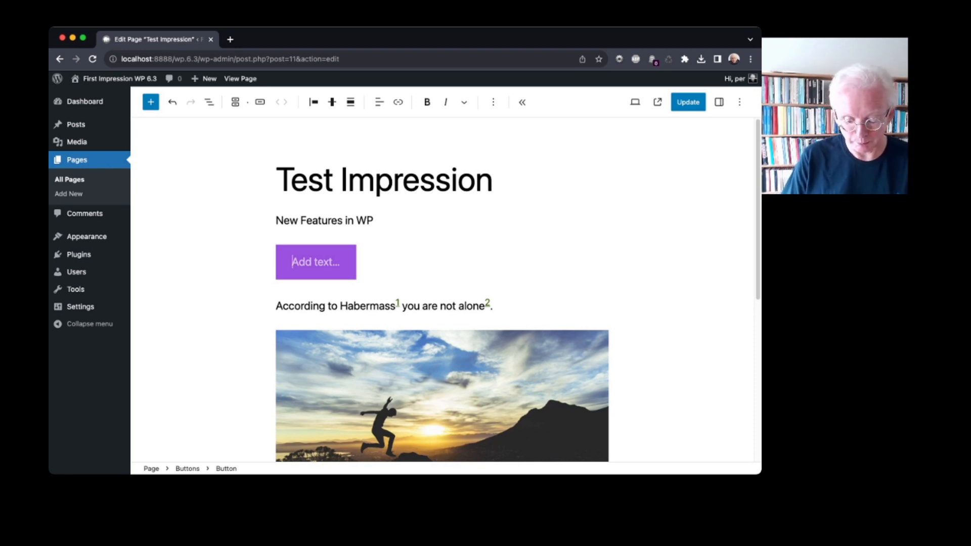
Label the new button "Click Me!" and update the page.
type("Cl")
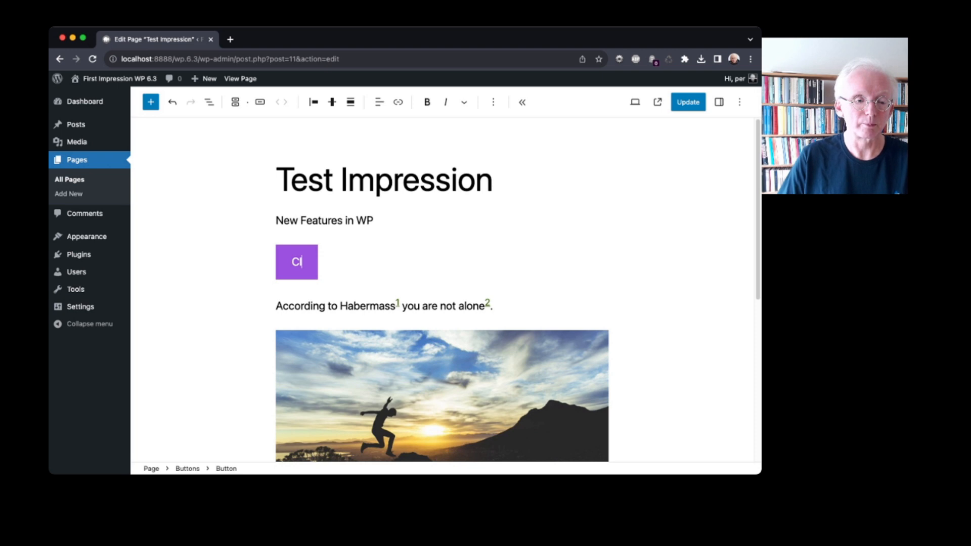
type("i")
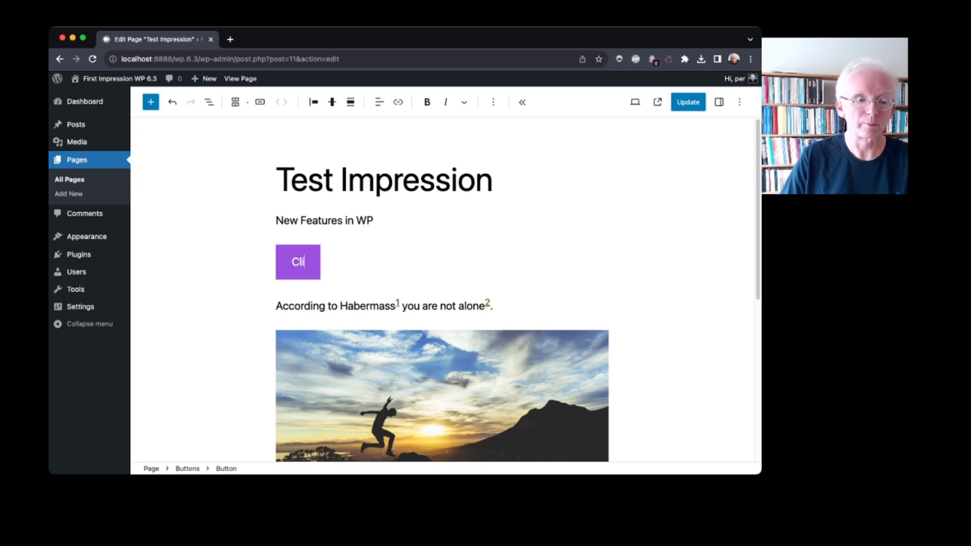
type("ck Me")
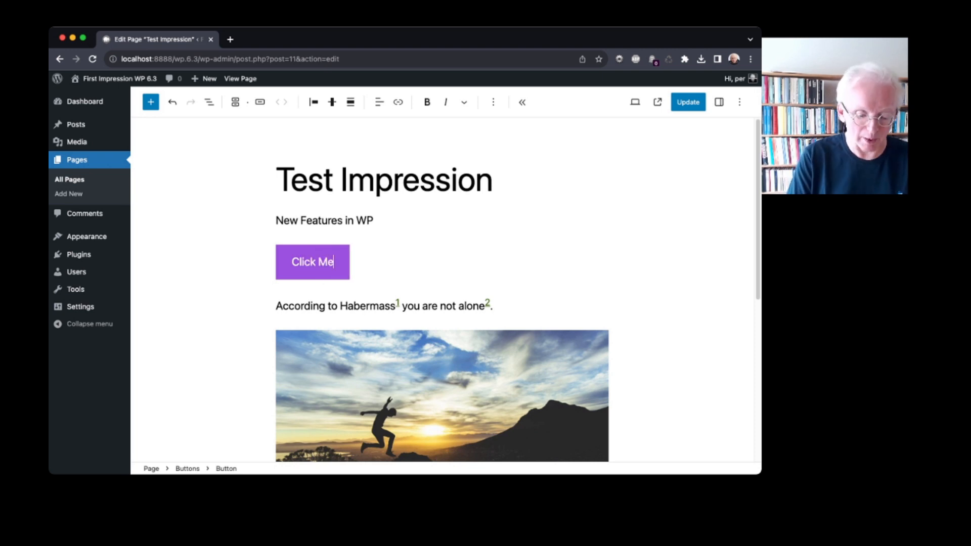
type("!")
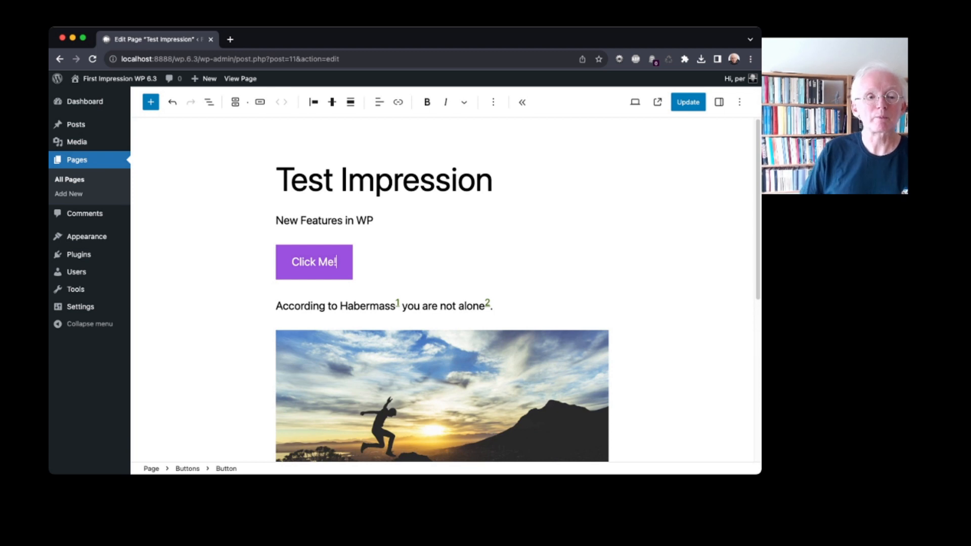
left_click(300, 220)
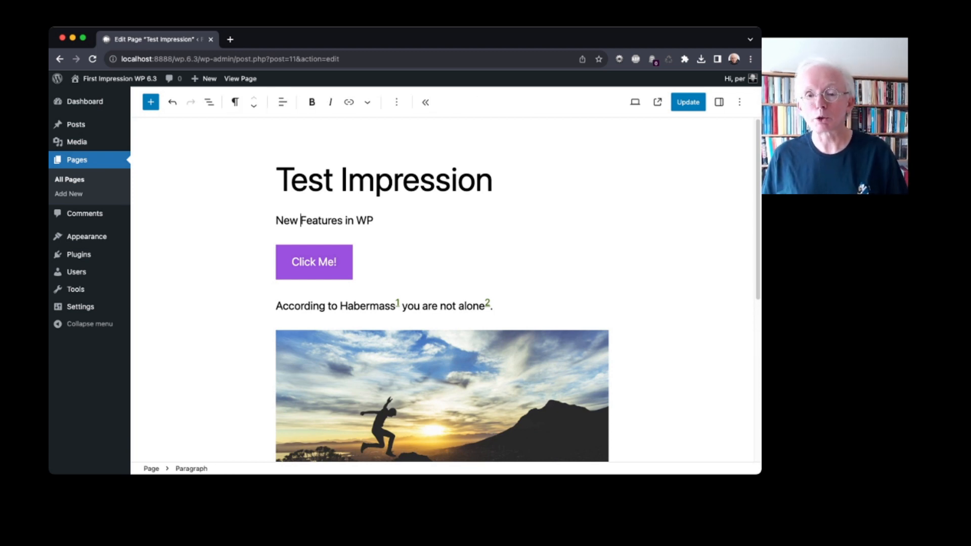
key("super+s")
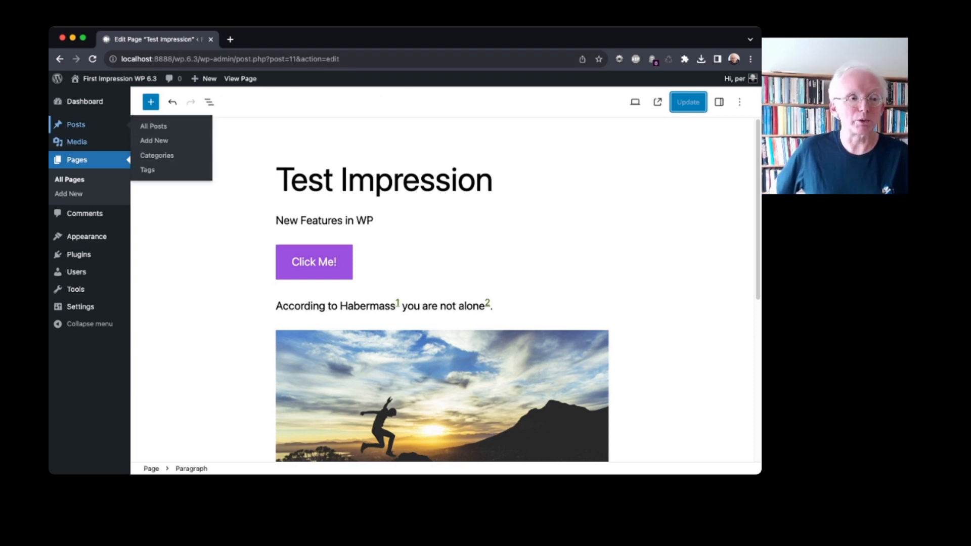
Create a new post titled "News from WP".
left_click(76, 125)
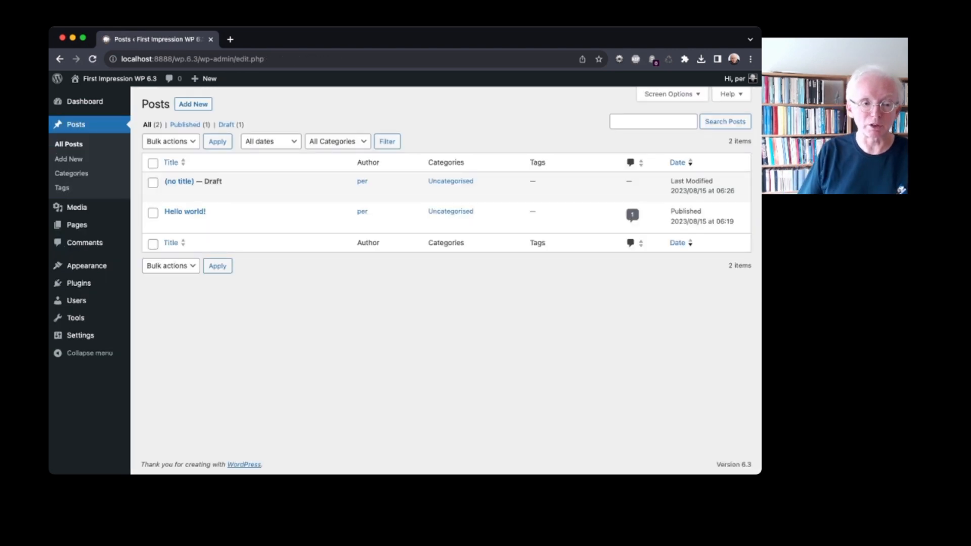
left_click(194, 105)
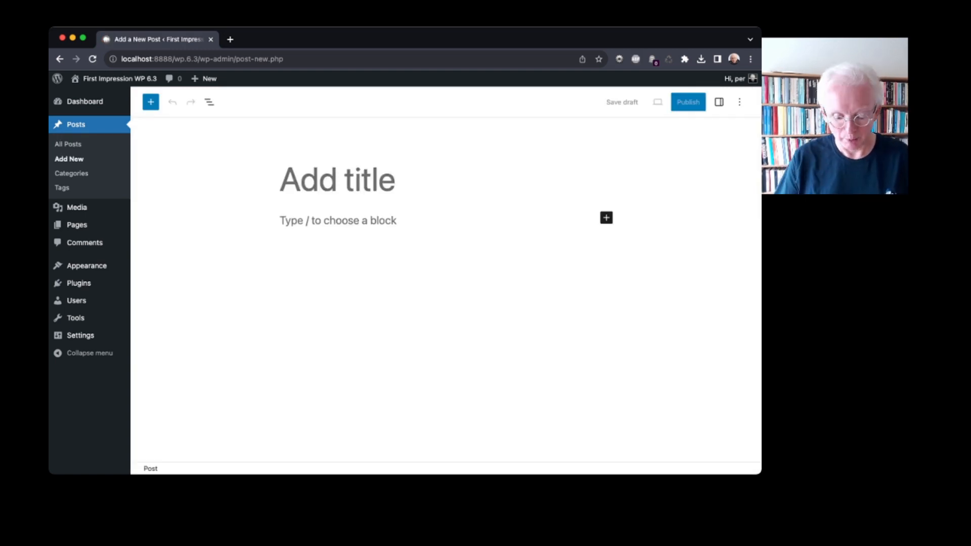
type("New")
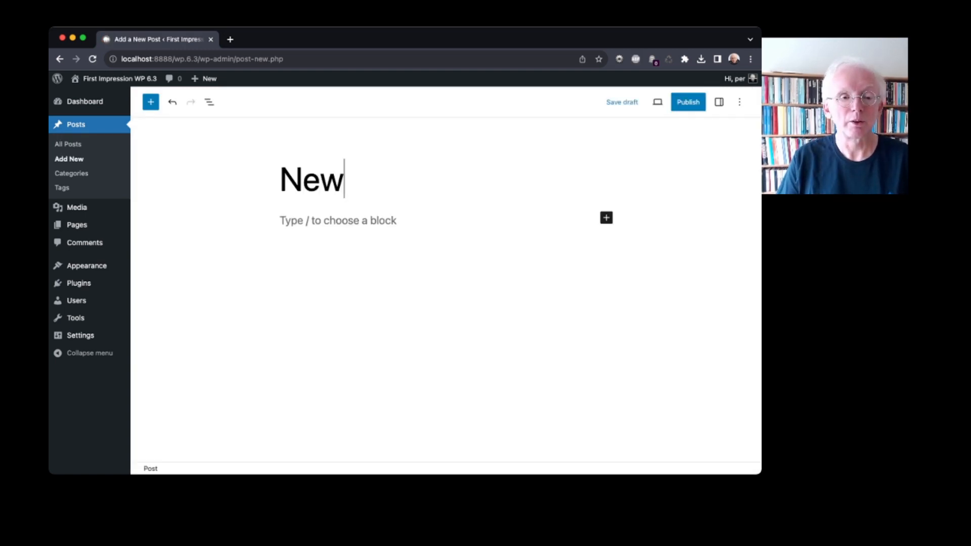
type("s from ")
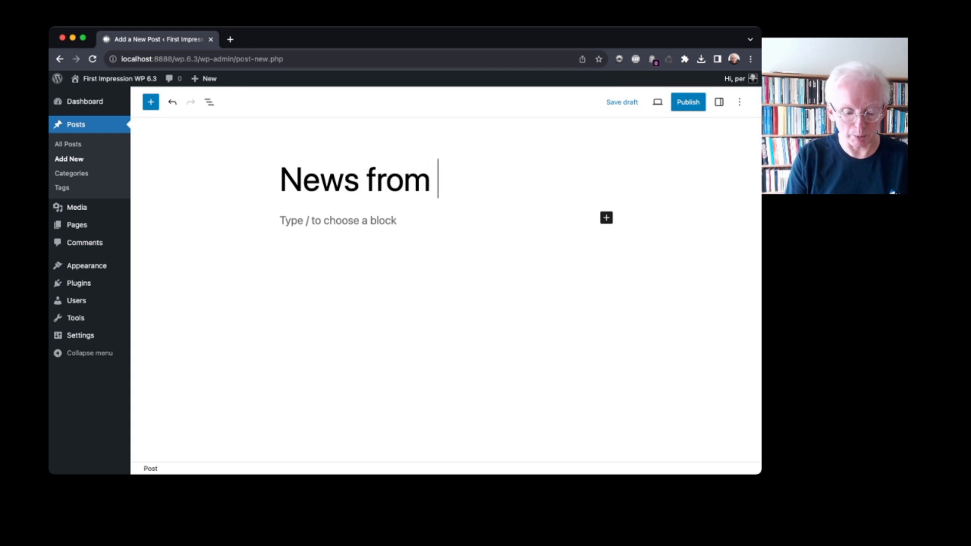
type("WP")
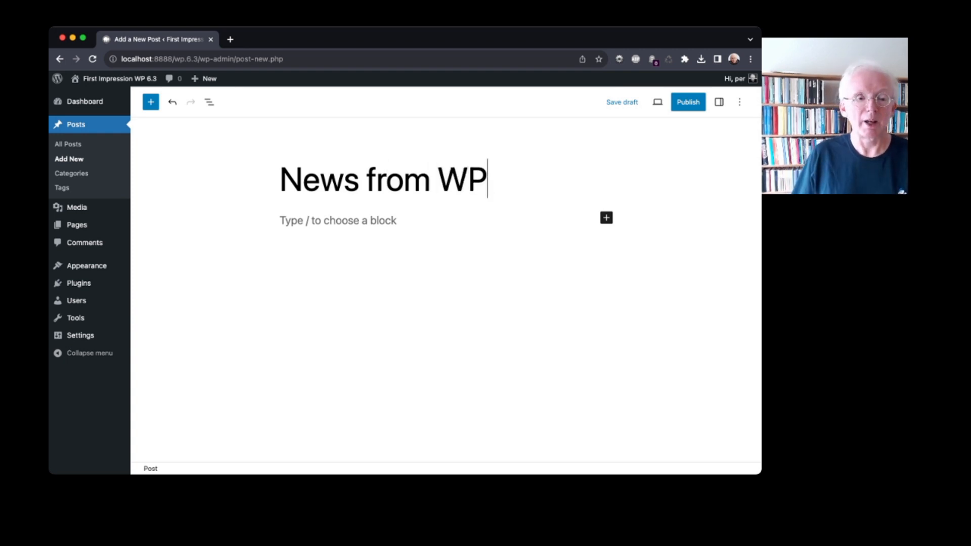
key("Return")
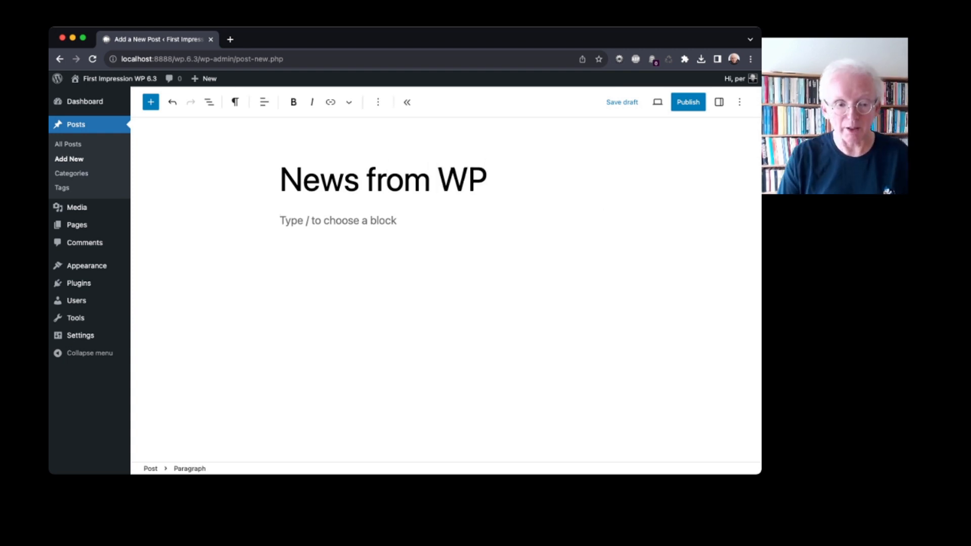
Search the block library for "but" and insert a Buttons block below the post title.
left_click(150, 101)
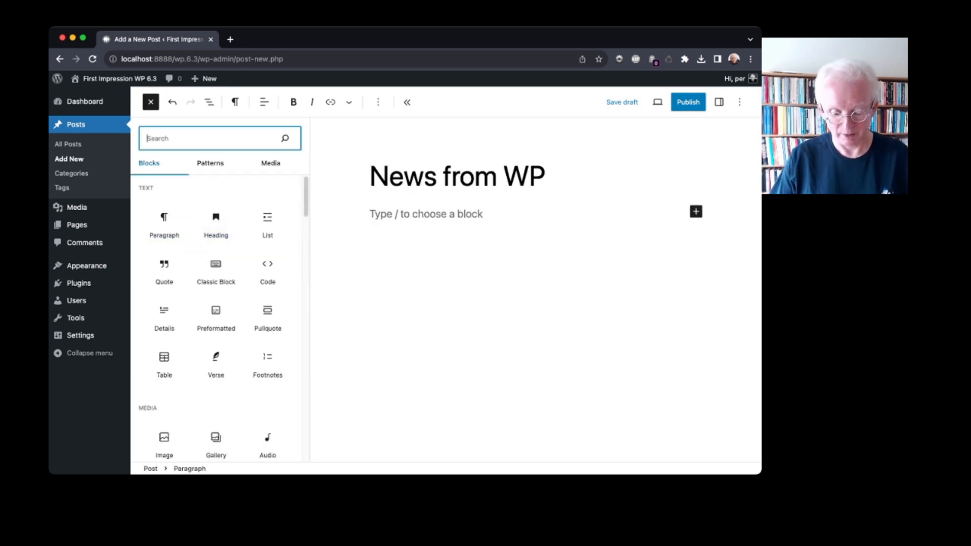
type("but")
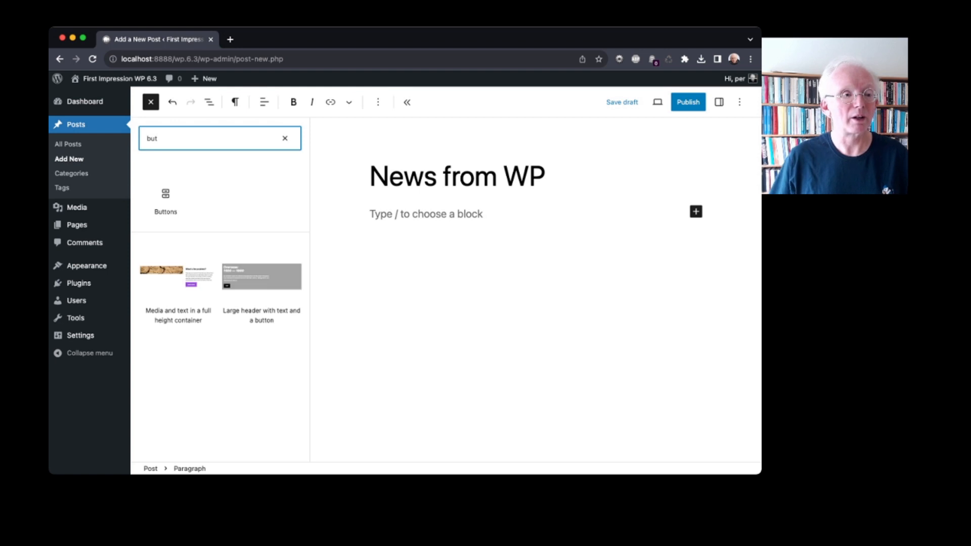
left_click(164, 200)
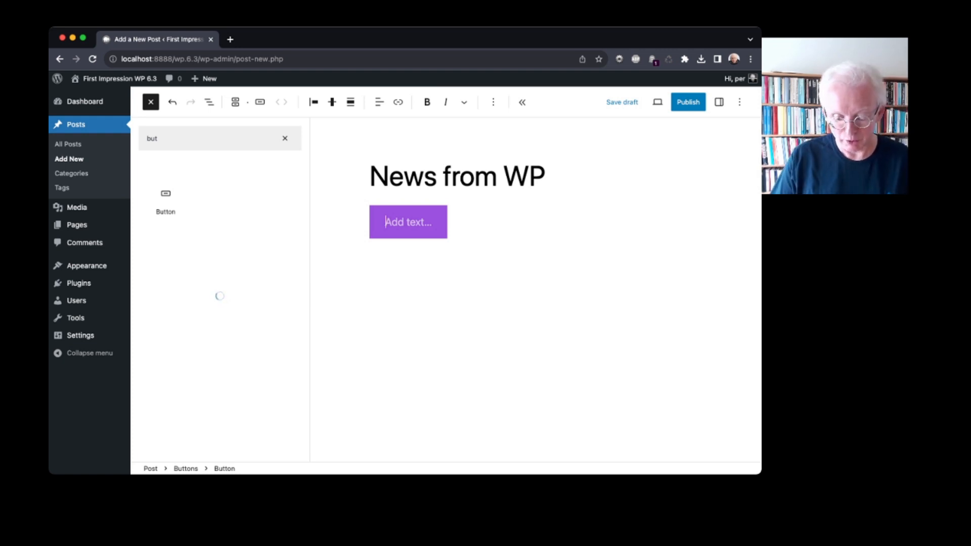
Label the post's button "Don't Click Here!" and publish the post immediately with public visibility.
type("Do")
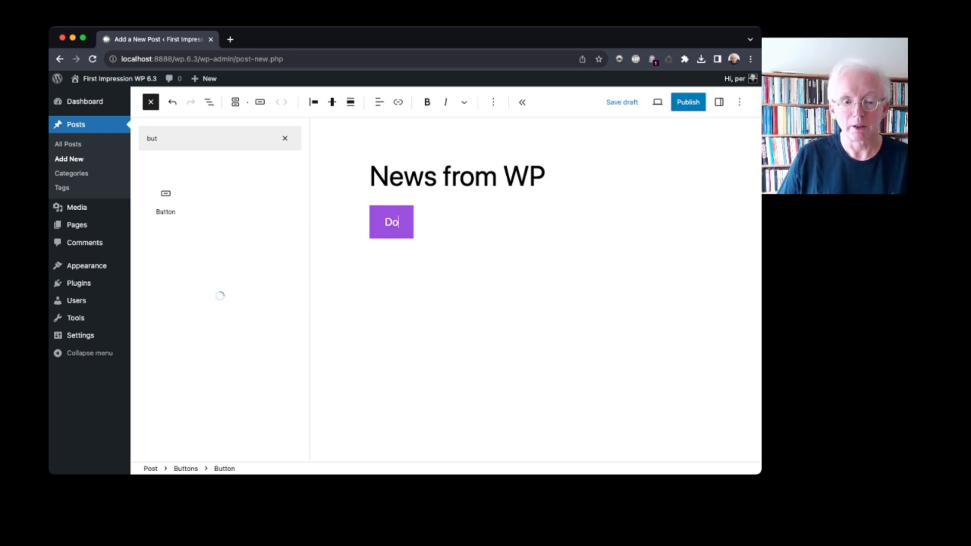
type("n't")
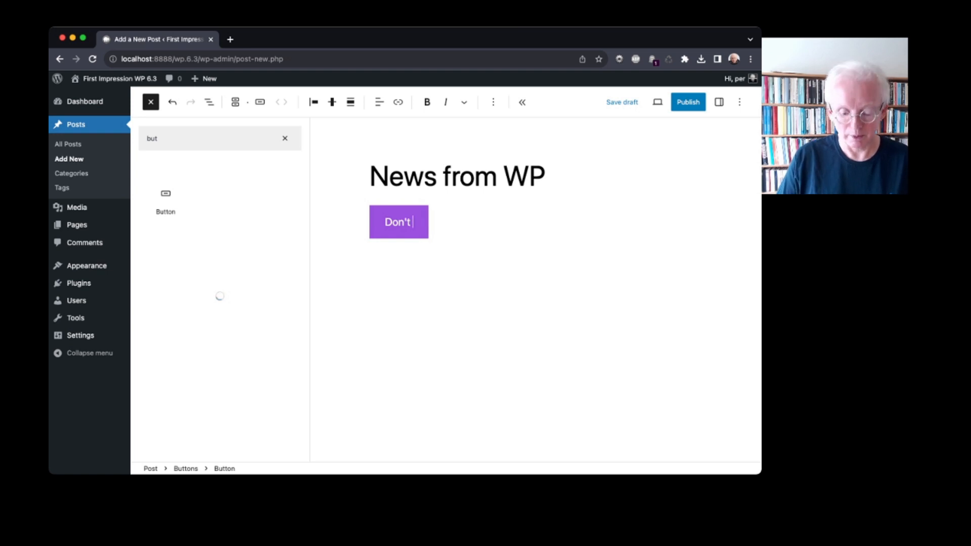
type(" Cl")
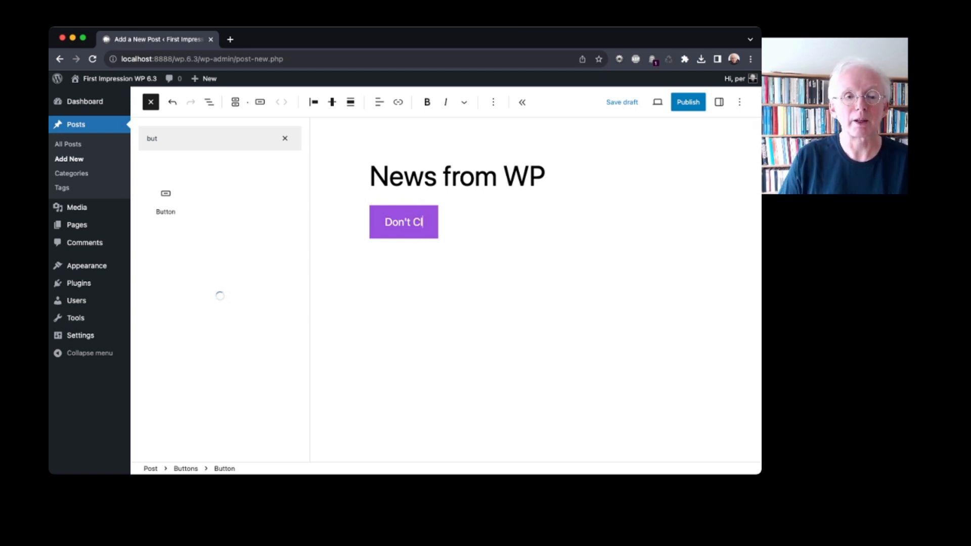
type("ick Here!")
key("Escape")
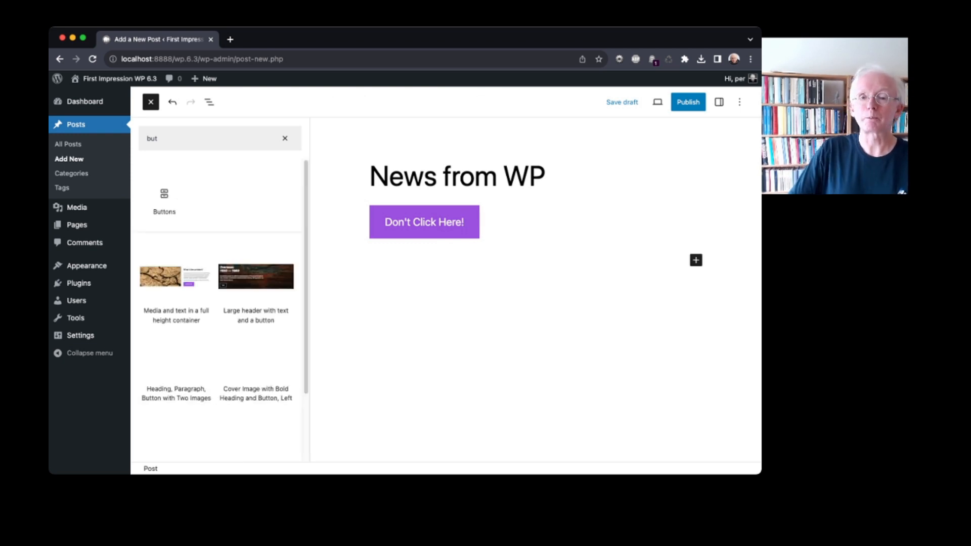
left_click(688, 102)
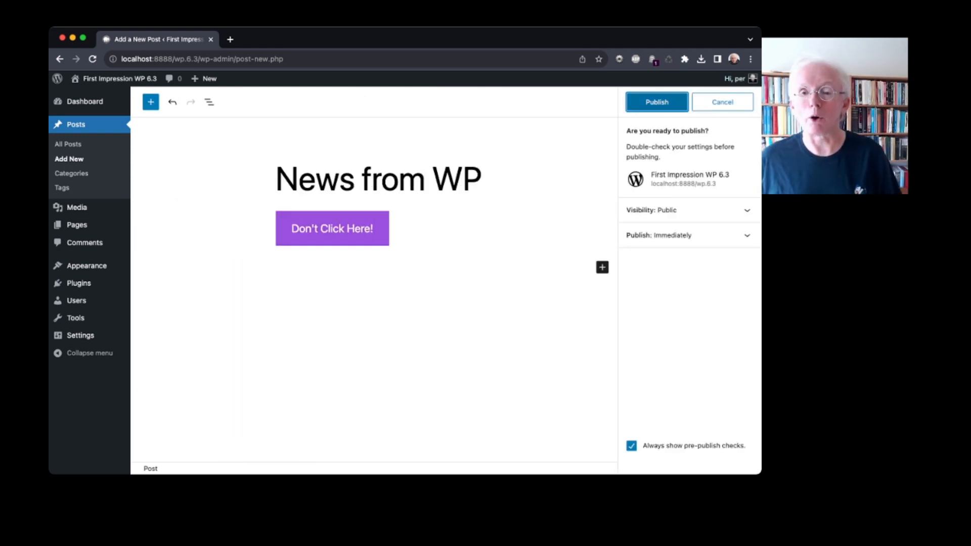
left_click(656, 102)
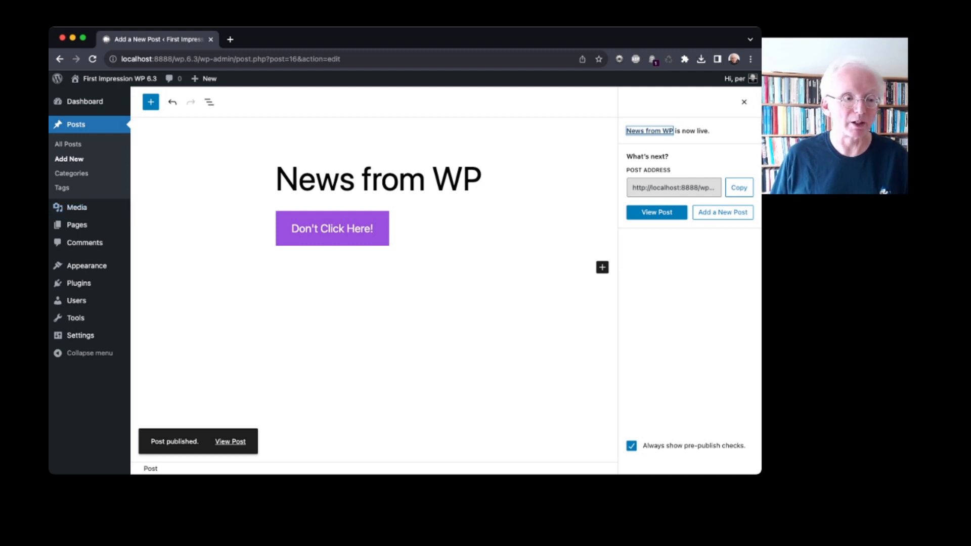
Open the site editor's style variations and look through the Blog Home preview down to its footer.
mouse_move(87, 266)
left_click(150, 281)
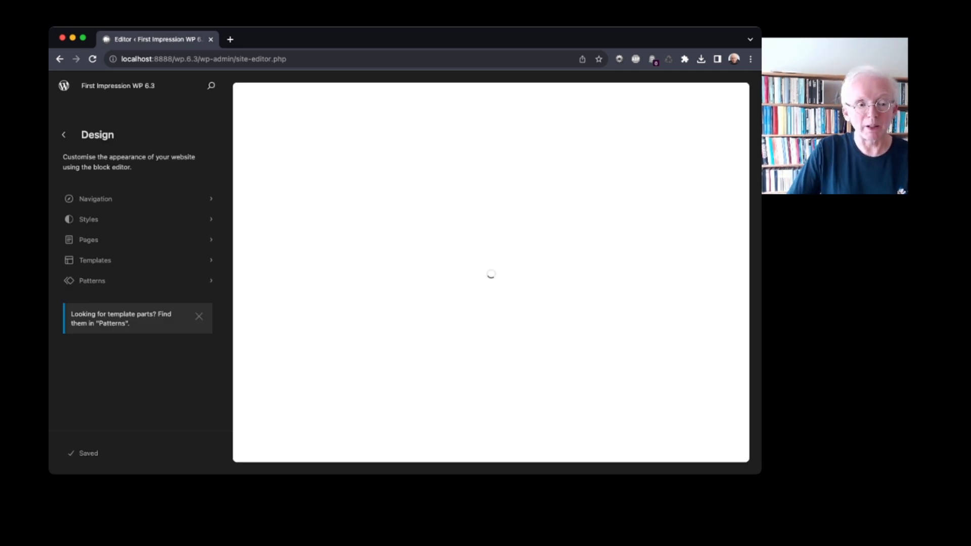
left_click(89, 219)
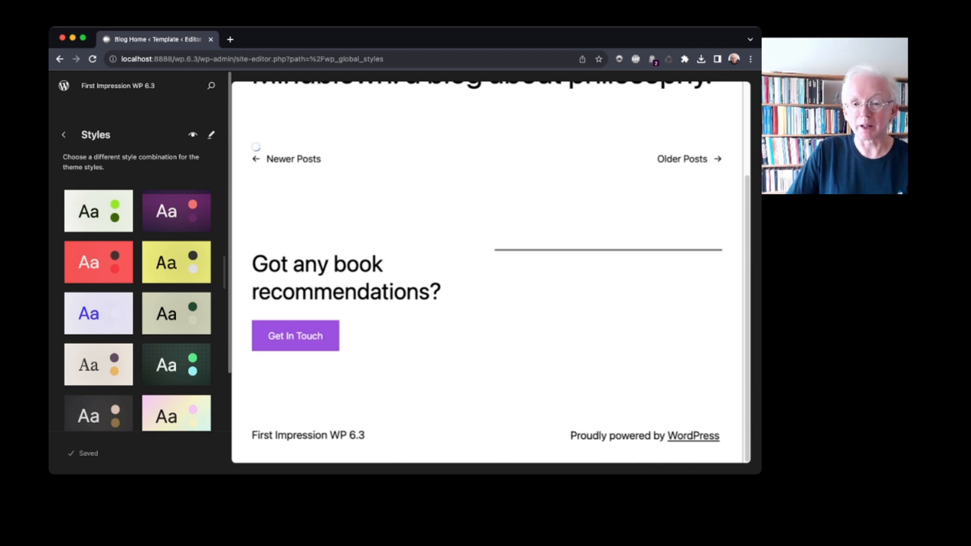
scroll(487, 272, "down", 3)
scroll(488, 272, "up", 5)
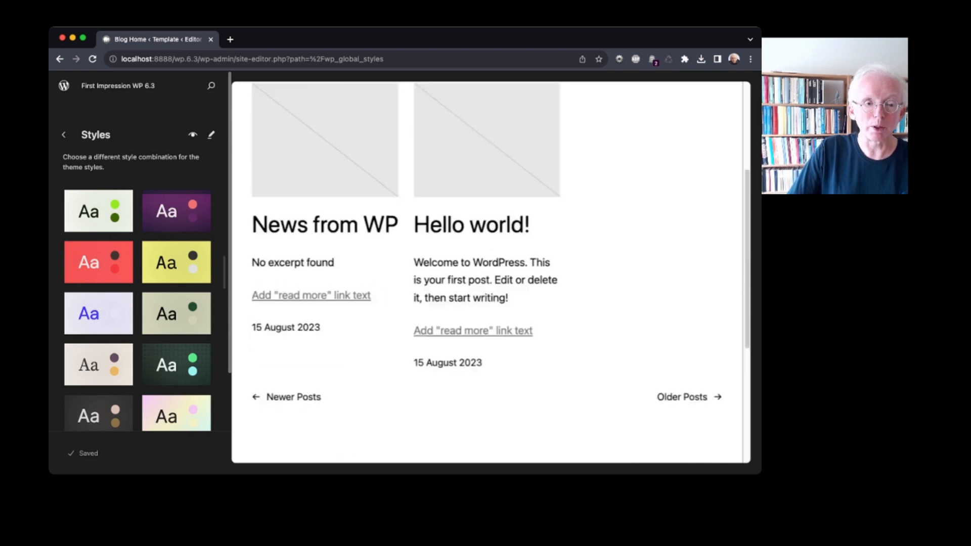
scroll(488, 272, "up", 3)
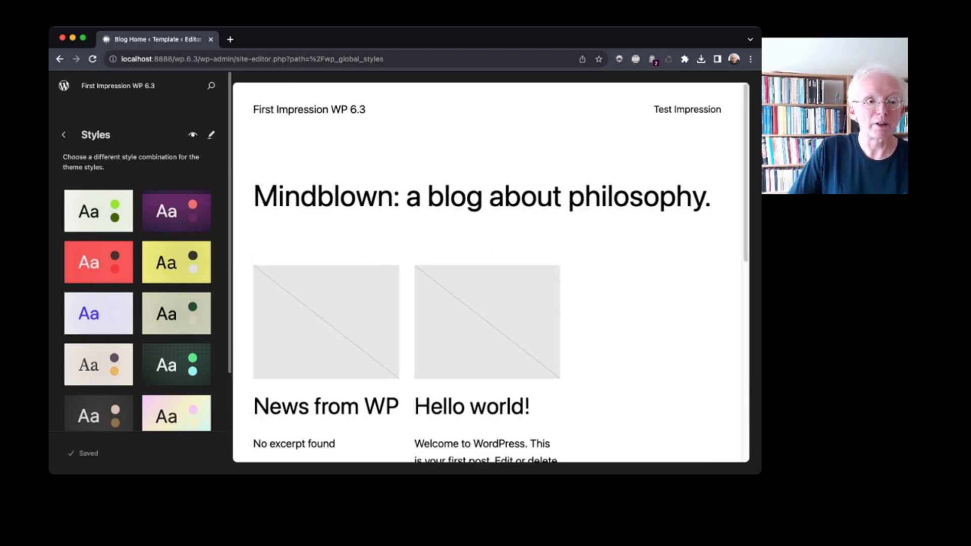
Open the Style Book and examine how the theme styles each block type, then return to the Design overview.
left_click(193, 135)
scroll(490, 272, "down", 10)
scroll(491, 272, "down", 15)
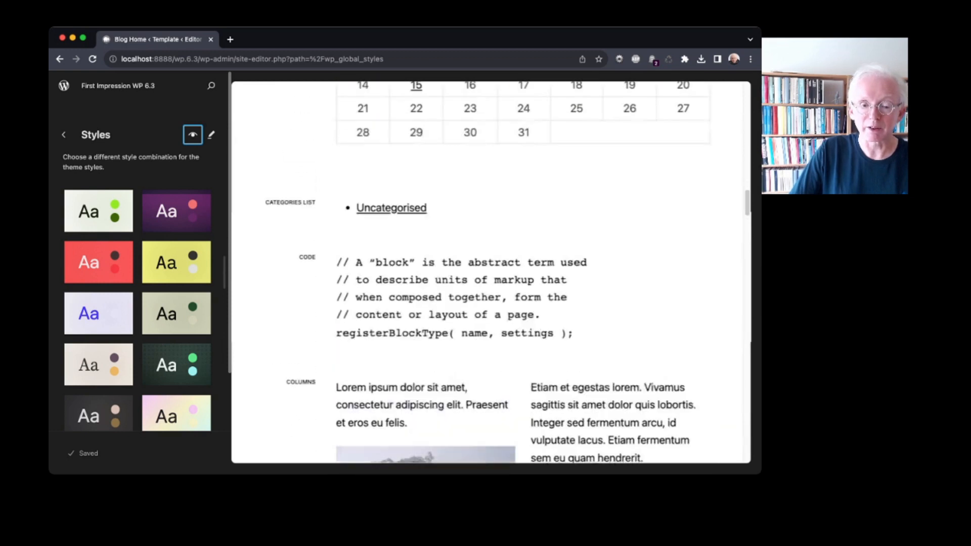
scroll(491, 272, "down", 7)
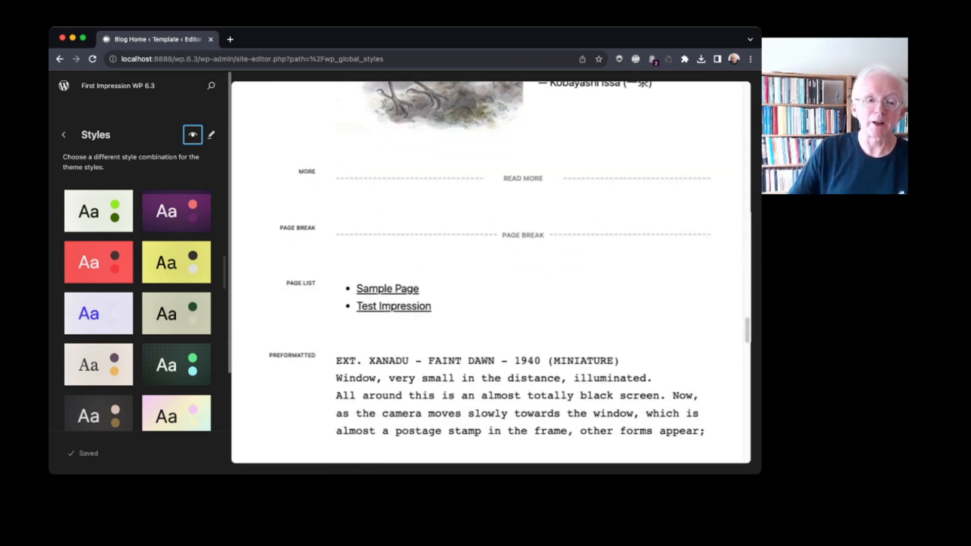
scroll(490, 272, "down", 12)
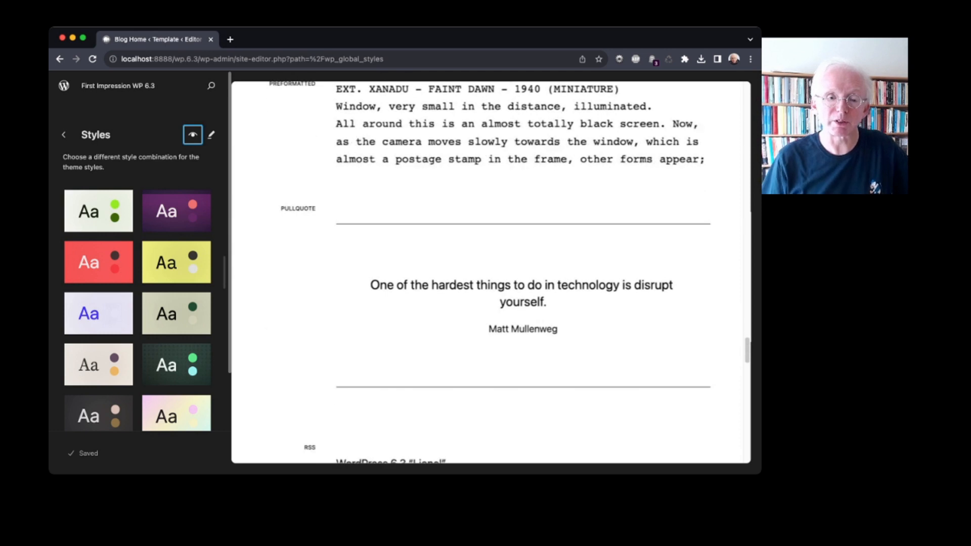
scroll(491, 272, "down", 12)
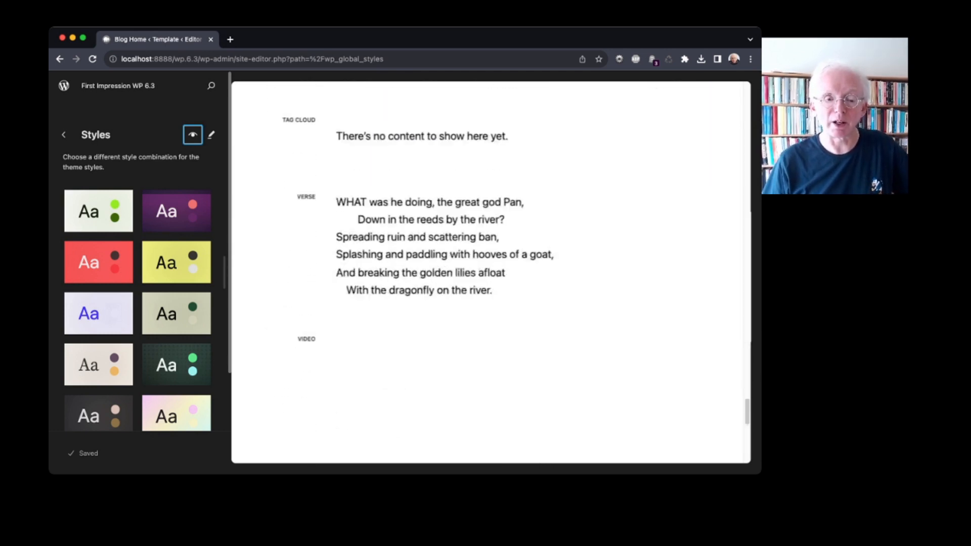
scroll(491, 272, "down", 2)
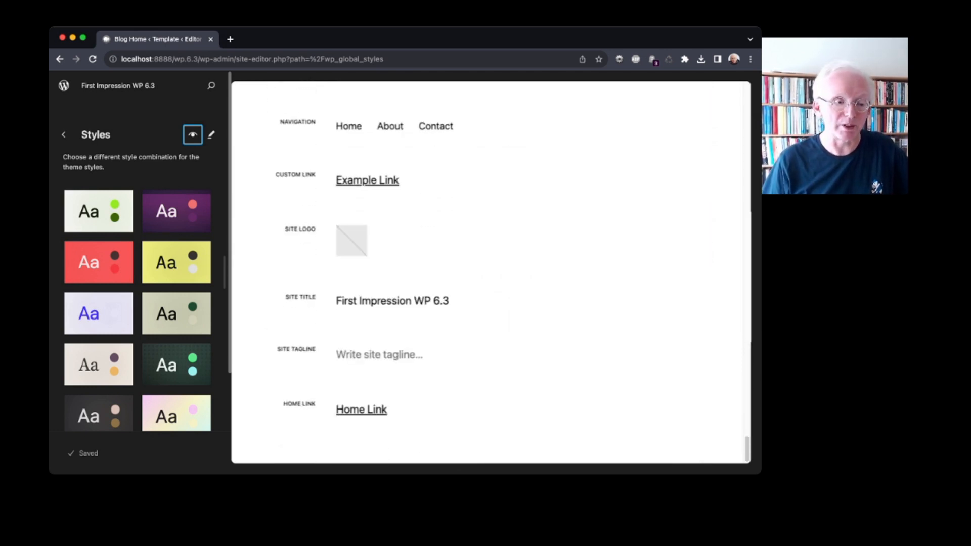
left_click(64, 135)
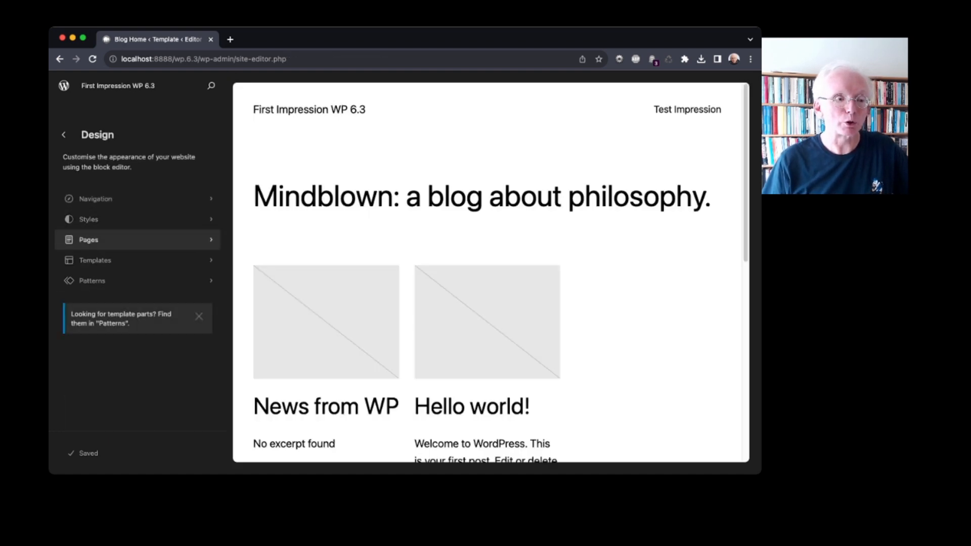
Open the Page: 404 template from the site's pages for editing.
left_click(89, 240)
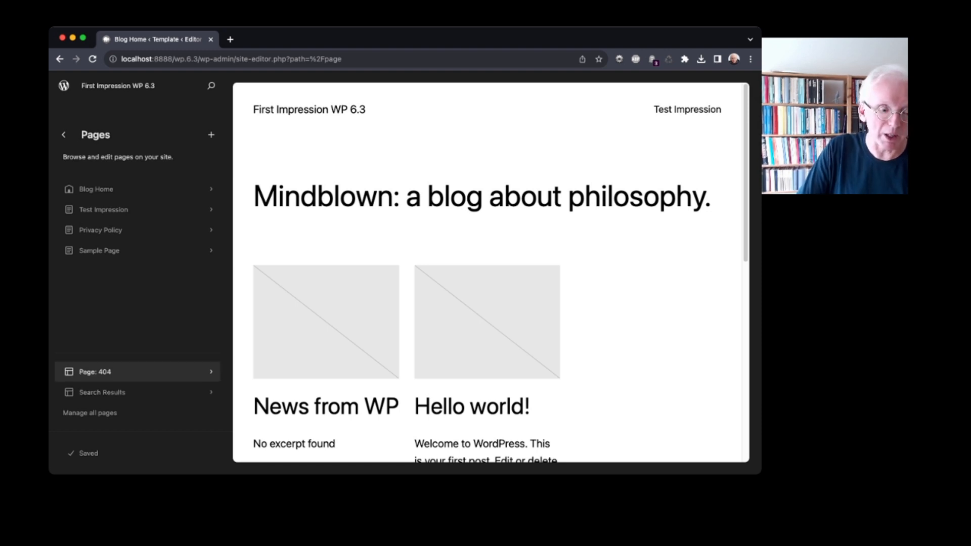
left_click(95, 372)
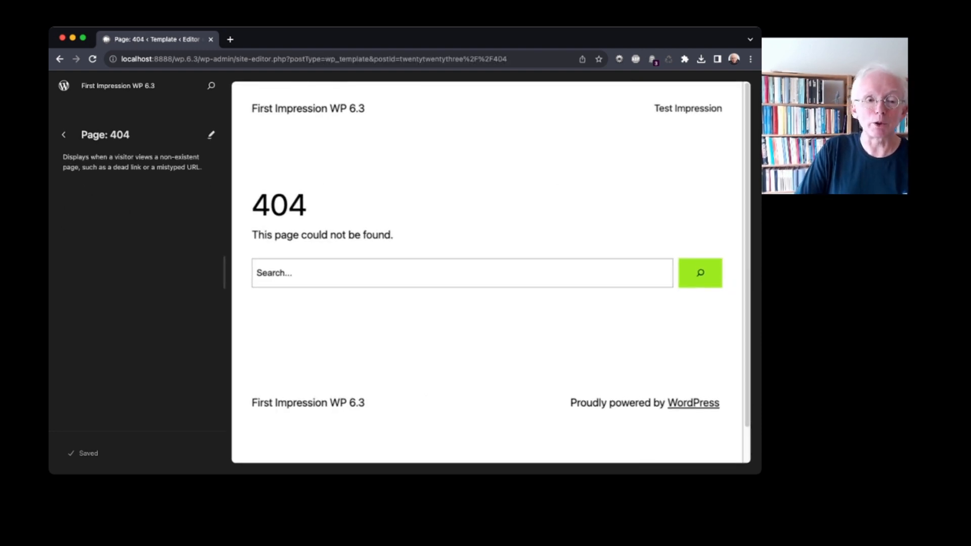
left_click(329, 228)
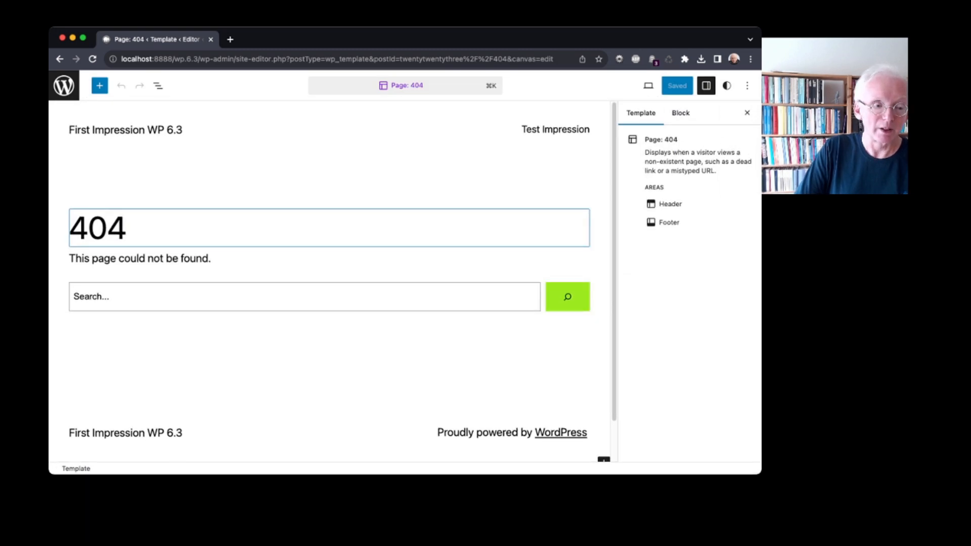
Replace the 404 template's heading text with "Opps - I cannot find that page".
left_click(133, 228)
double_click(107, 228)
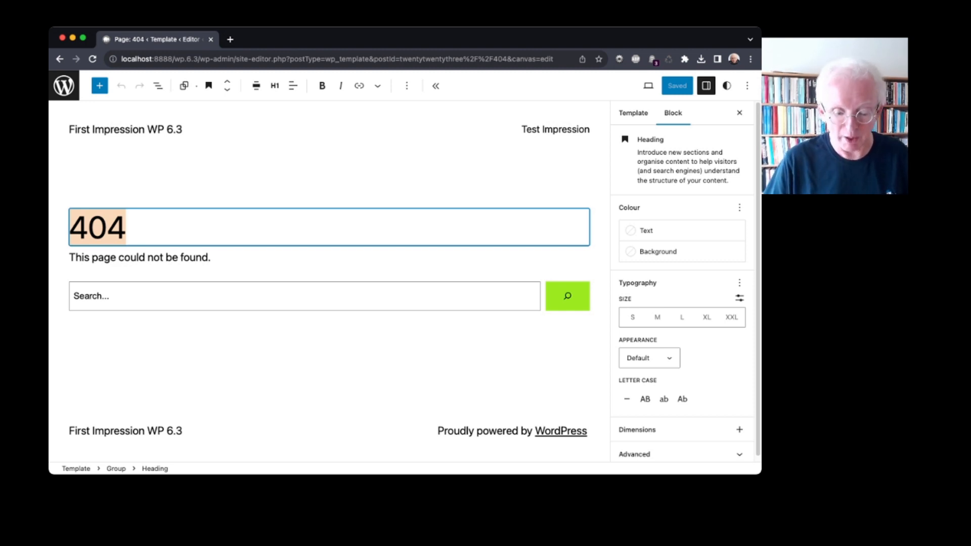
type("Opp")
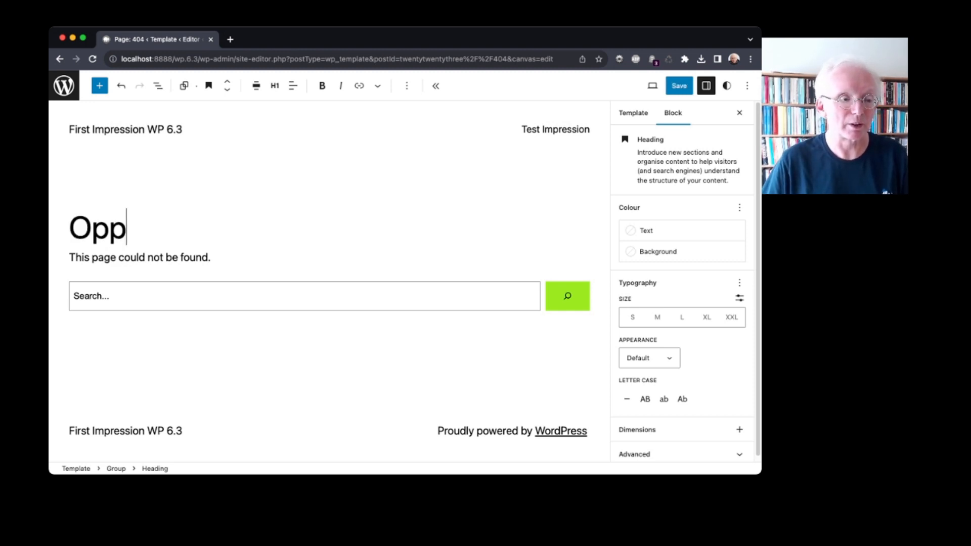
type("s - that ")
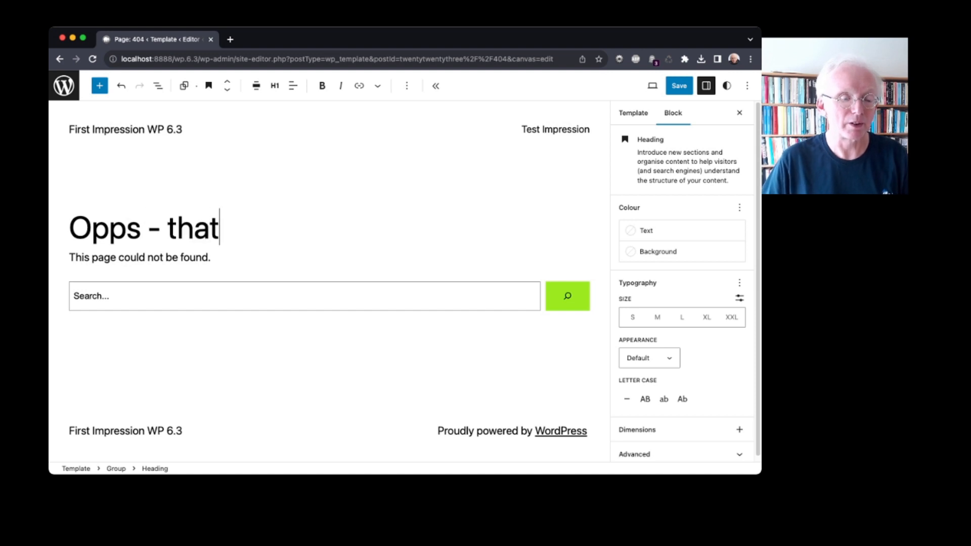
type("does ")
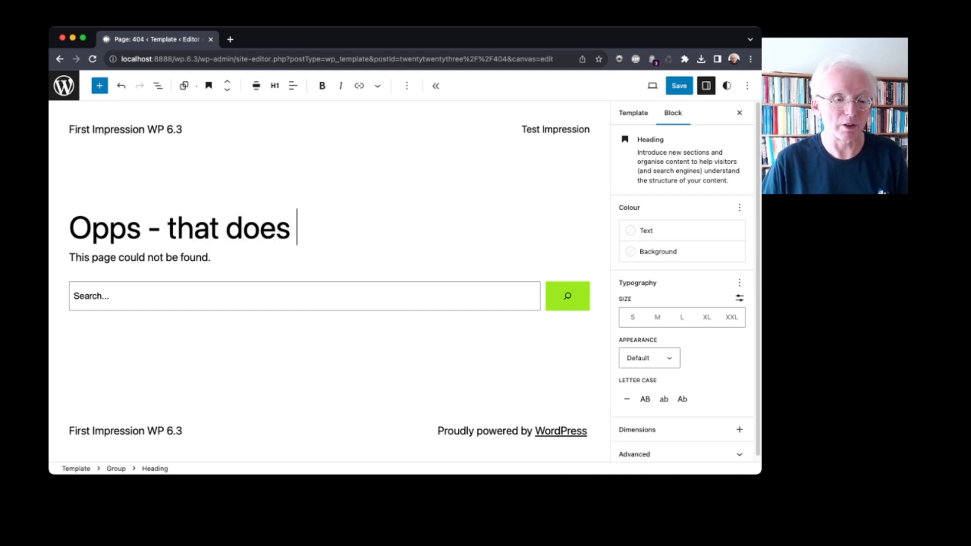
type("not ex")
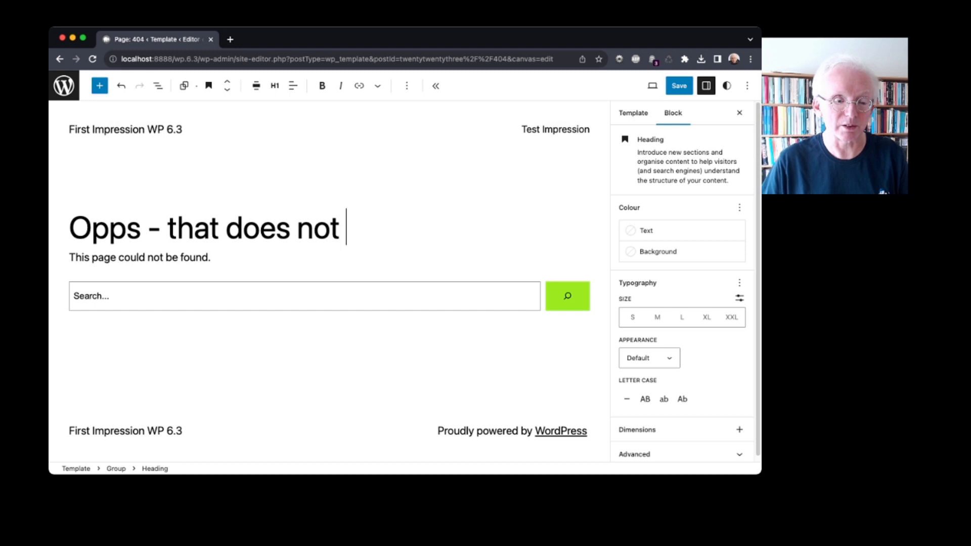
key("BackSpace")
key("BackSpace")
key("BackSpace")
key("BackSpace")
key("BackSpace")
key("BackSpace")
key("BackSpace")
key("BackSpace")
key("BackSpace")
key("BackSpace")
key("BackSpace")
key("BackSpace")
key("BackSpace")
key("BackSpace")
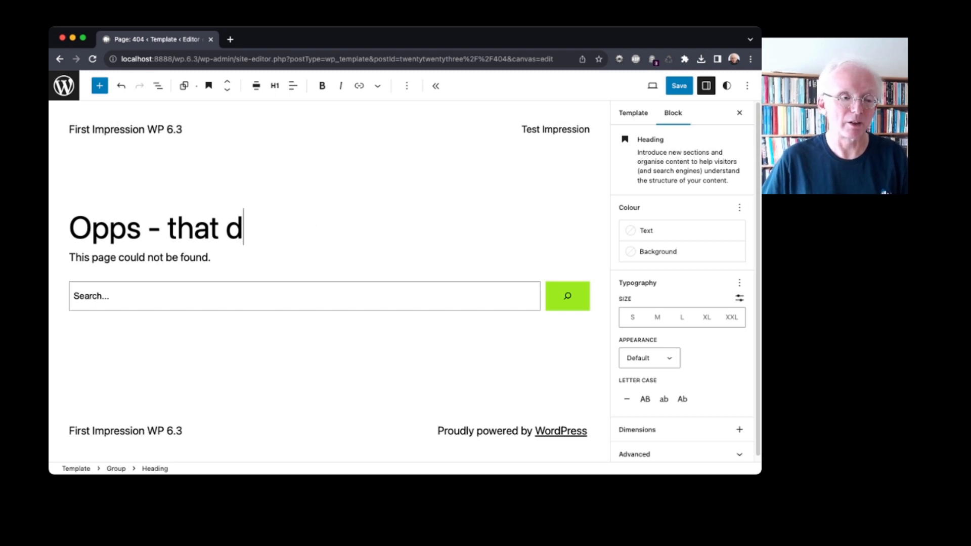
key("BackSpace")
key("BackSpace")
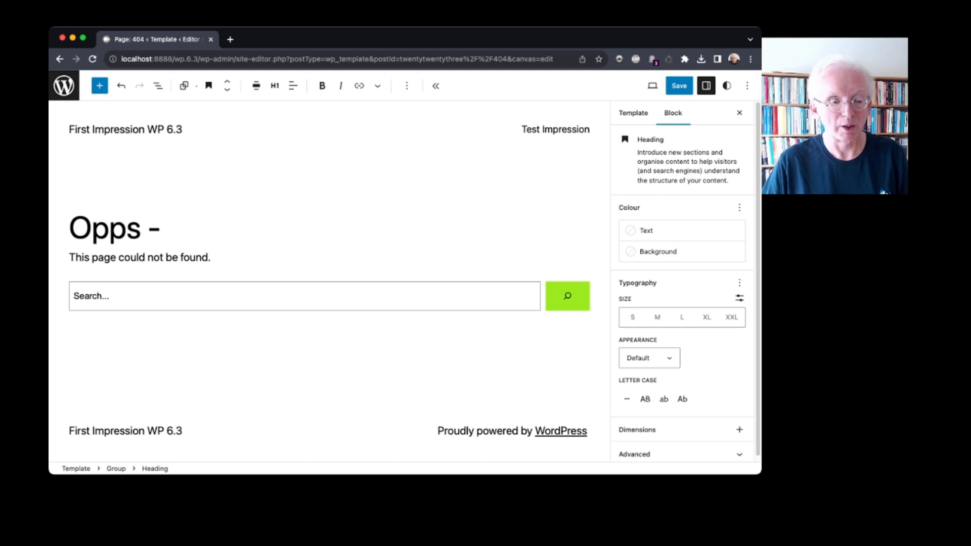
type("I")
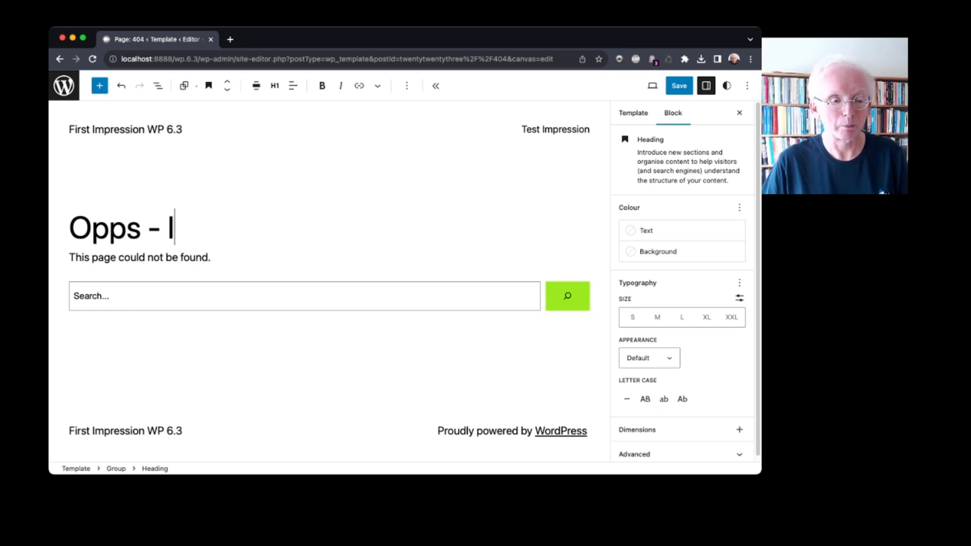
type(" cannot find")
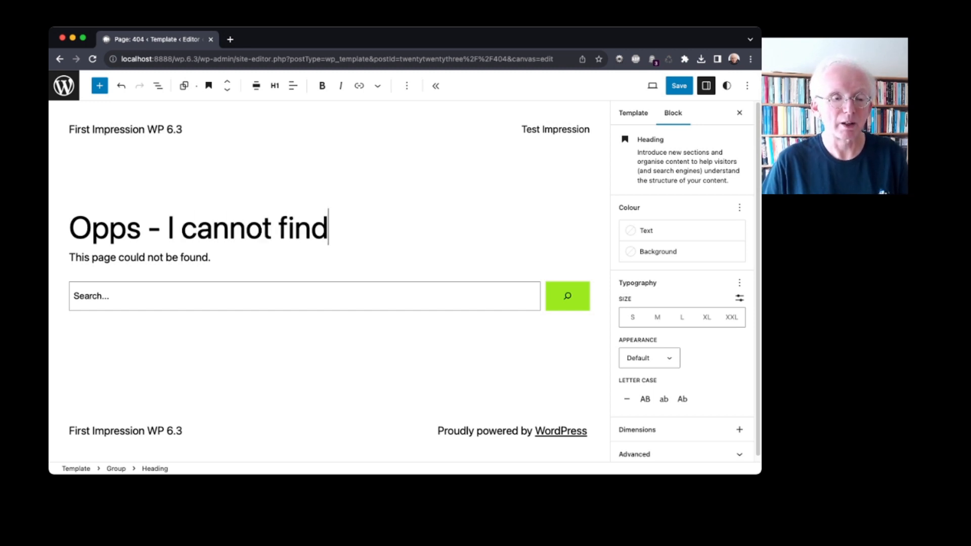
type(" that page")
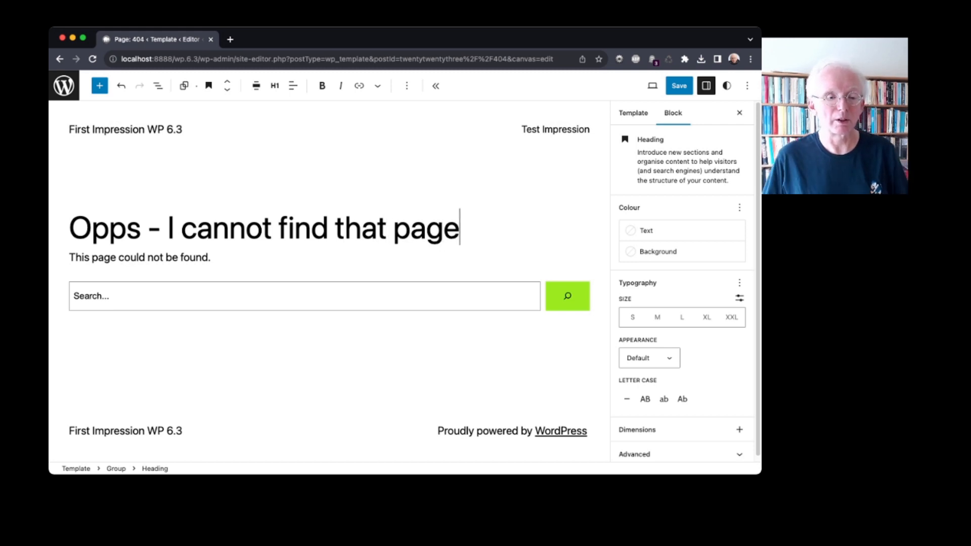
key("Escape")
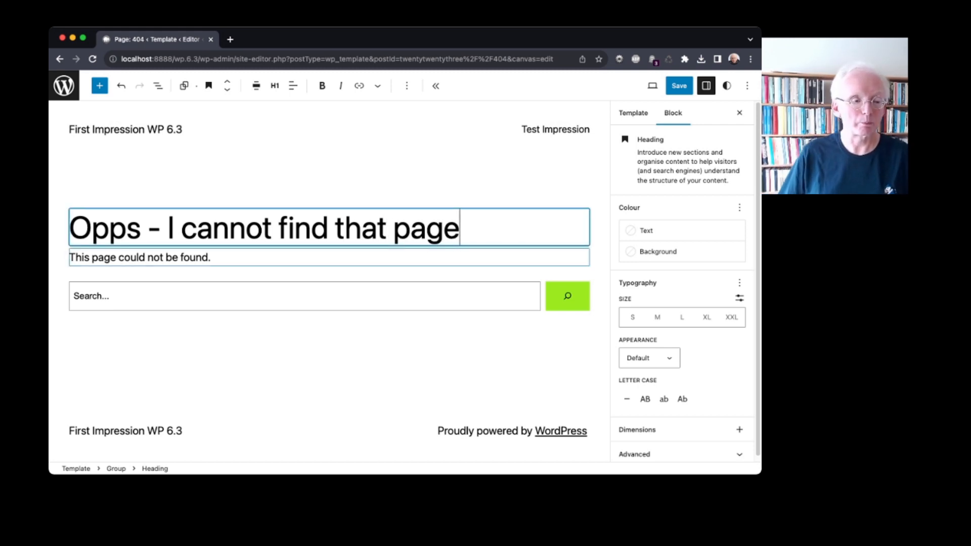
Replace the paragraph below the 404 heading with "Try again" and save the template.
left_click(136, 258)
key("super+Left")
key("shift+super+Right")
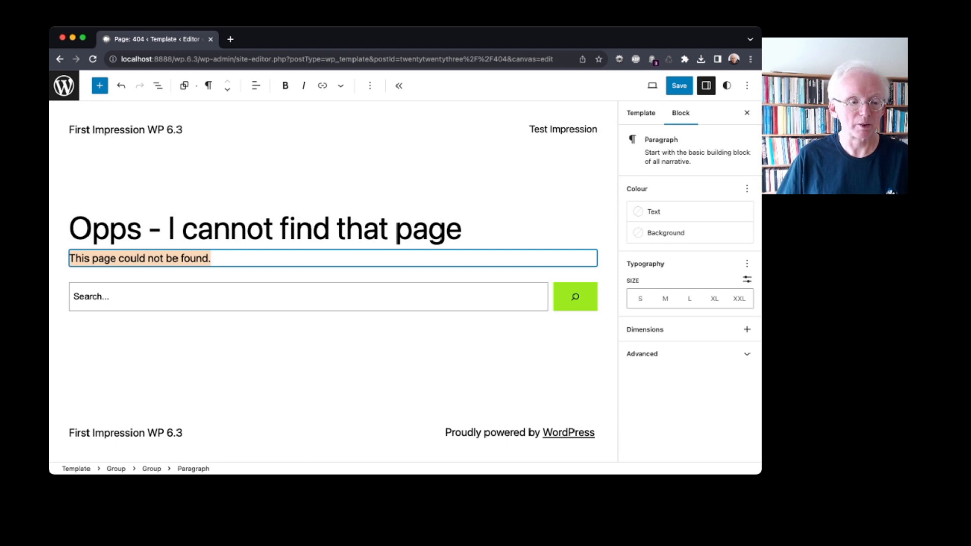
type("Tr")
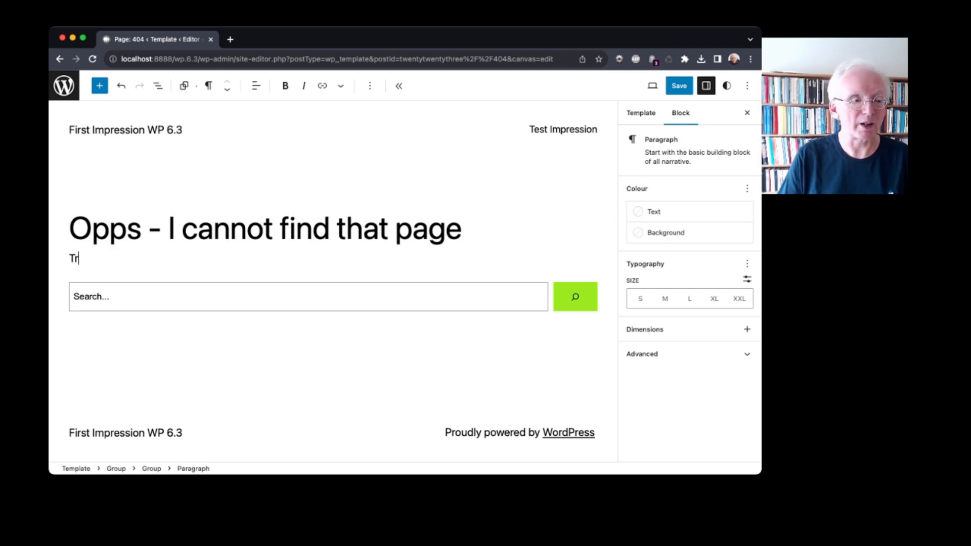
type("y again")
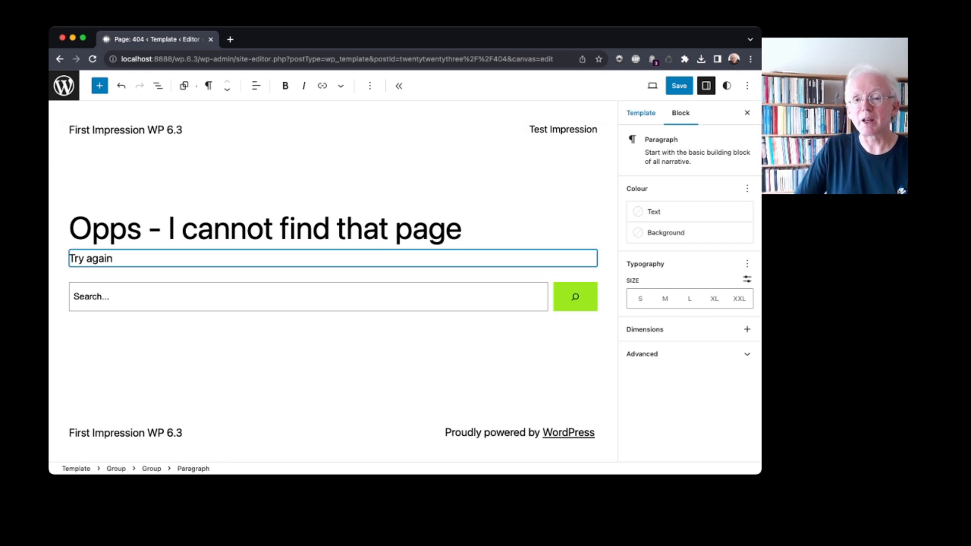
left_click(679, 85)
left_click(675, 86)
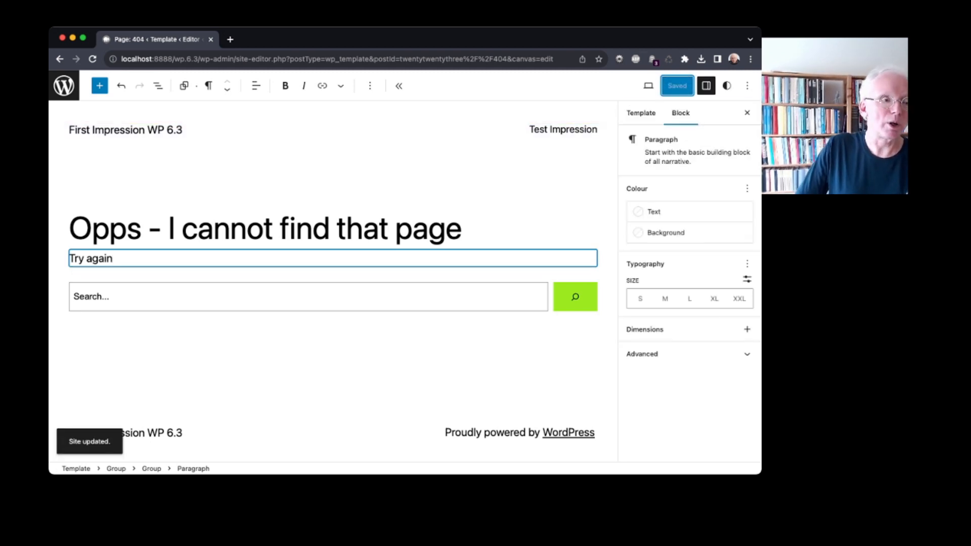
Leave the 404 template, view the Blank template's layout and description, and return to the dashboard.
left_click(63, 85)
left_click(63, 135)
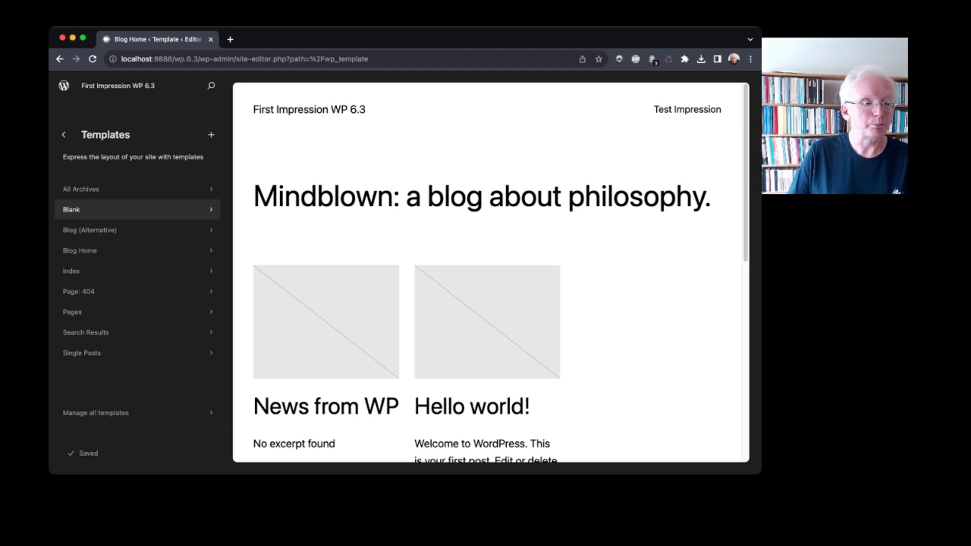
left_click(91, 210)
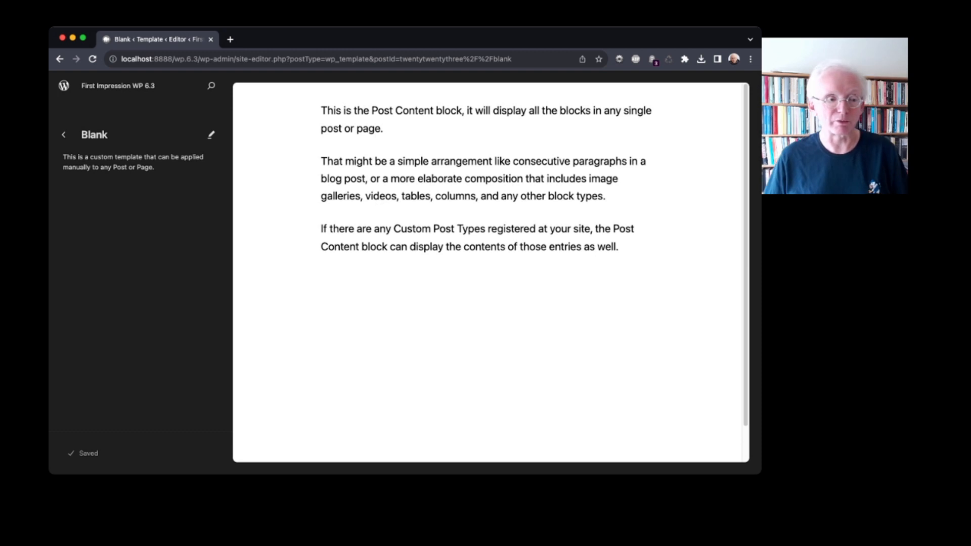
left_click(64, 135)
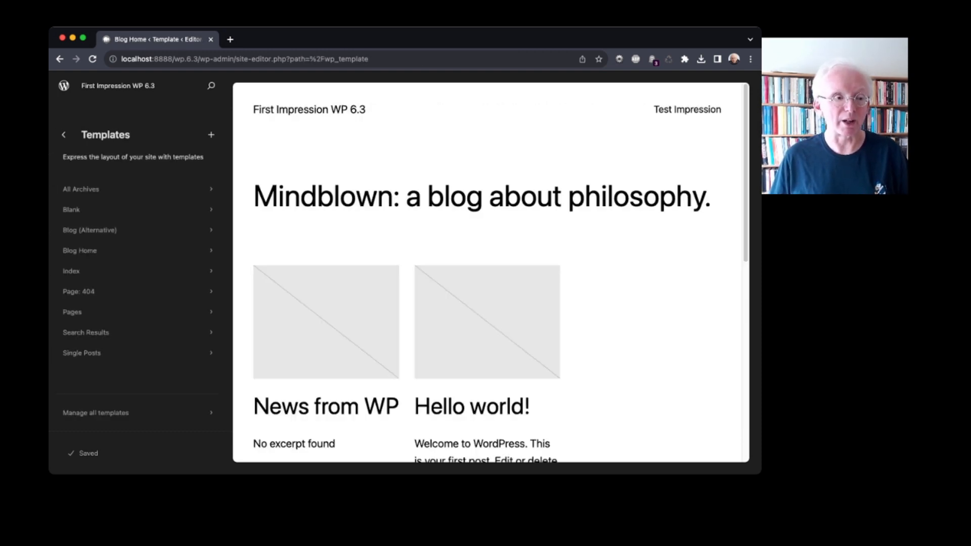
left_click(64, 135)
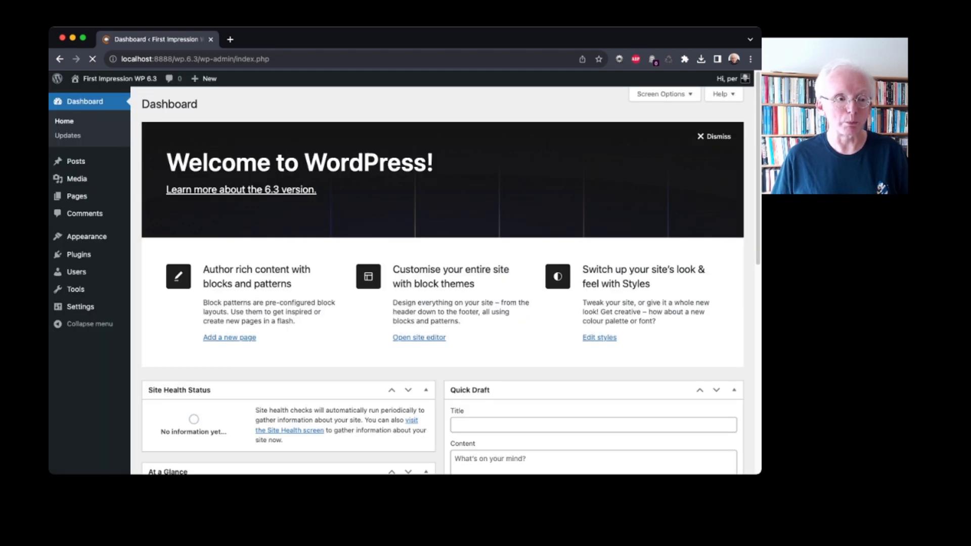
Create a new page titled "Blank".
left_click(77, 196)
left_click(196, 104)
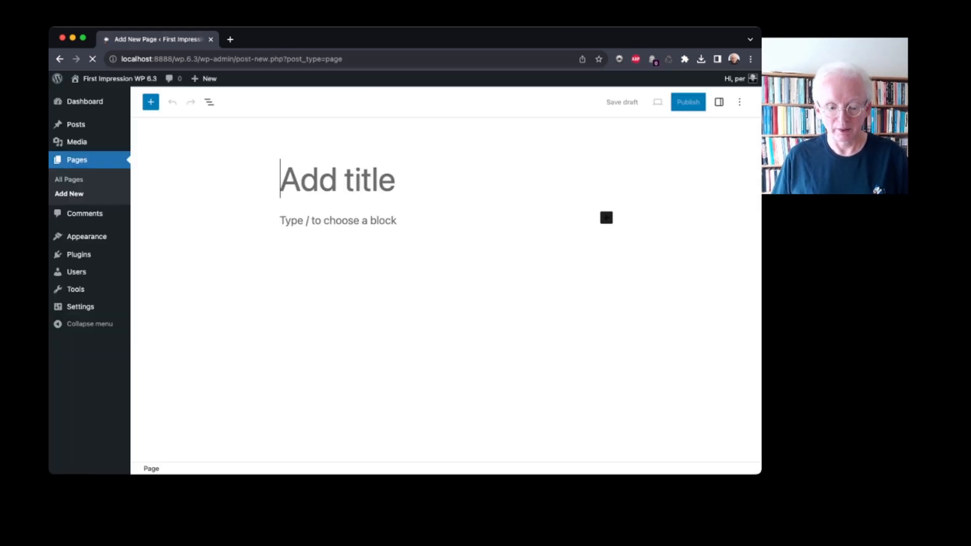
type("B")
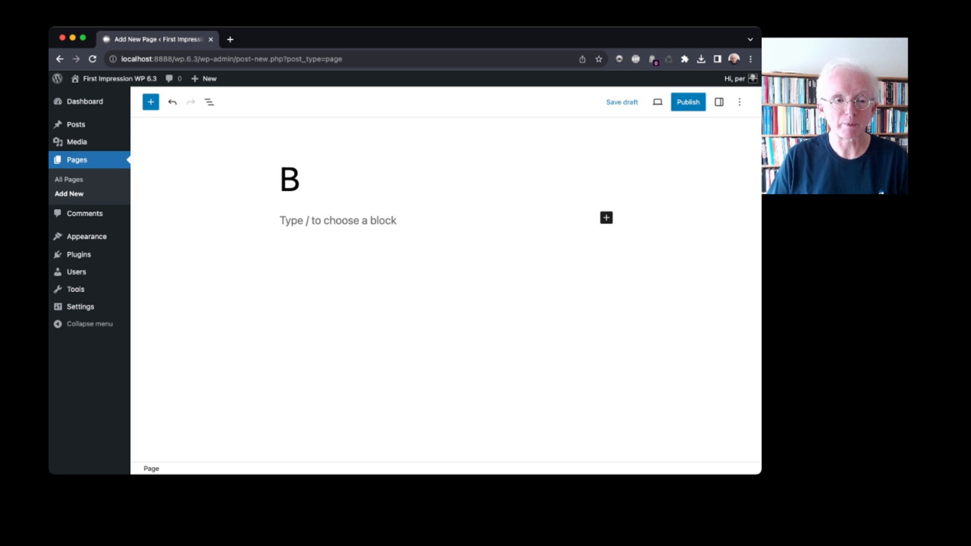
type("lank")
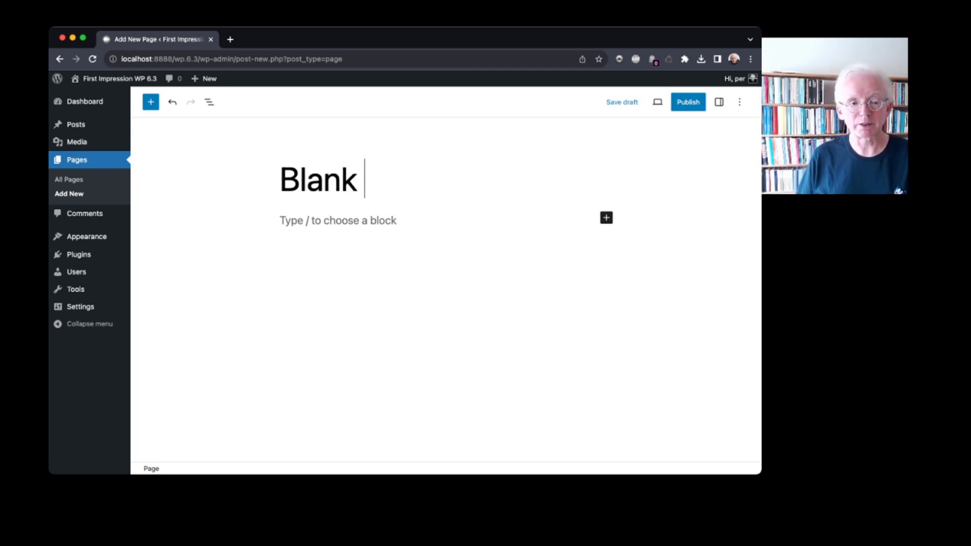
key("Return")
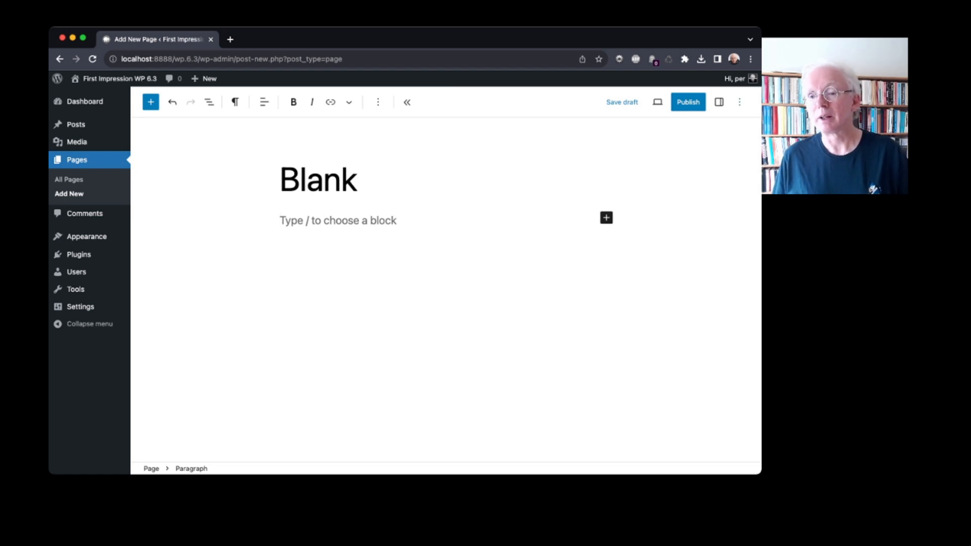
Assign the Blank template to the new page in its page settings.
left_click(719, 102)
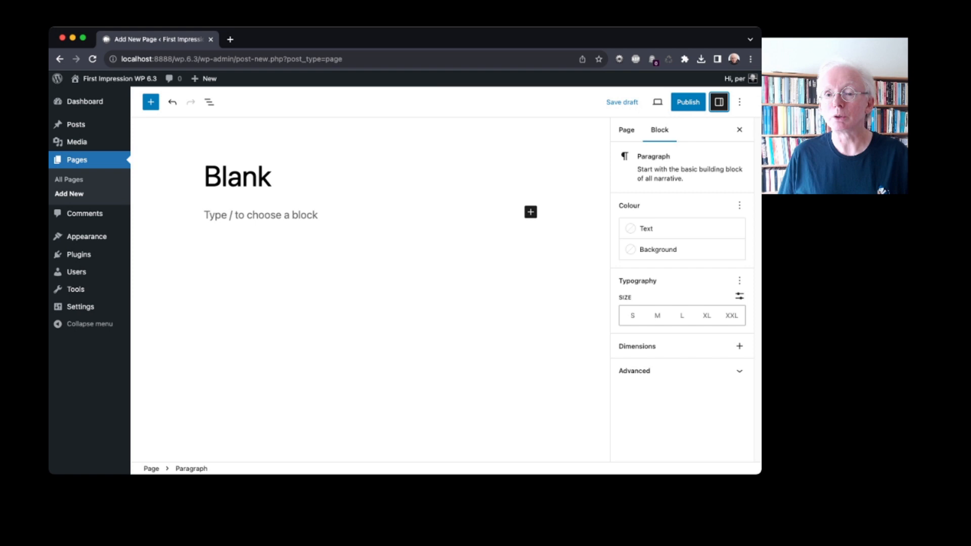
left_click(626, 130)
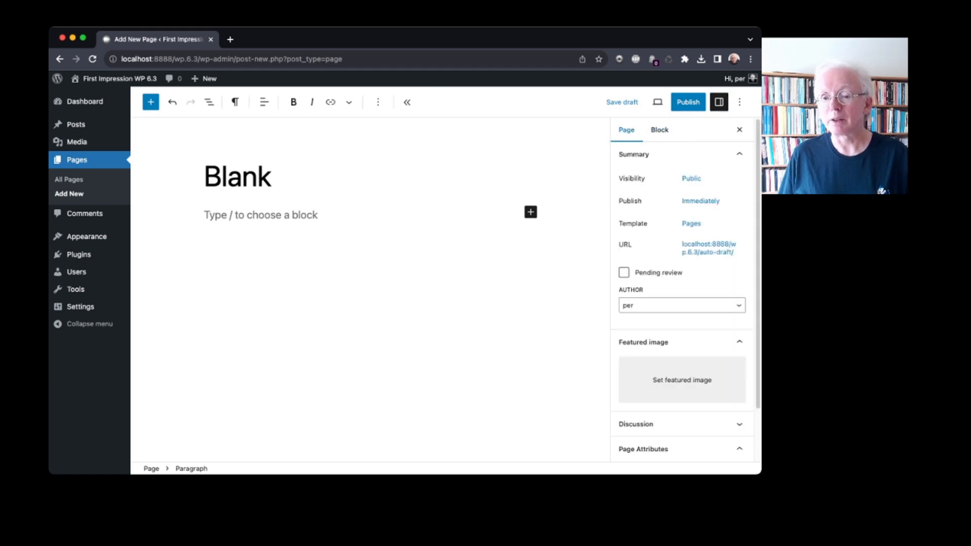
left_click(690, 223)
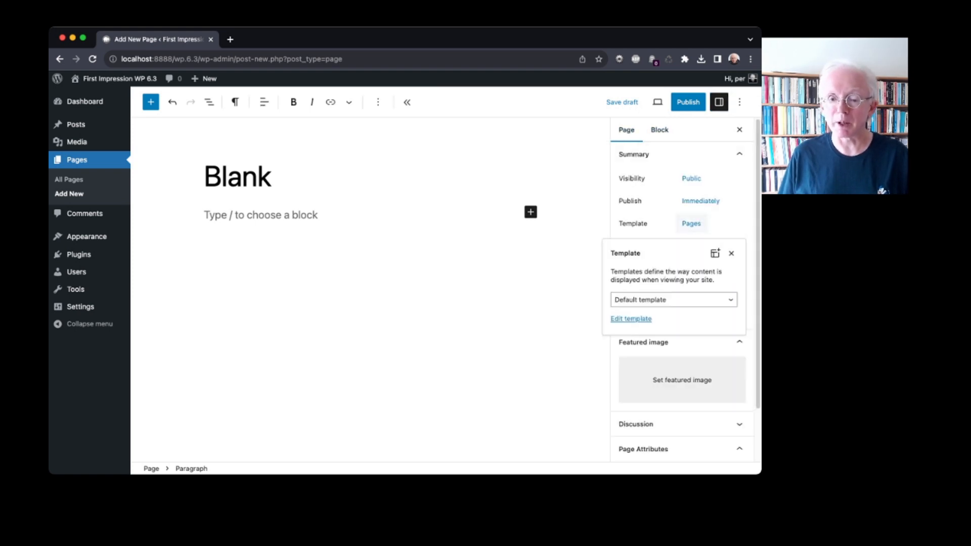
left_click(674, 300)
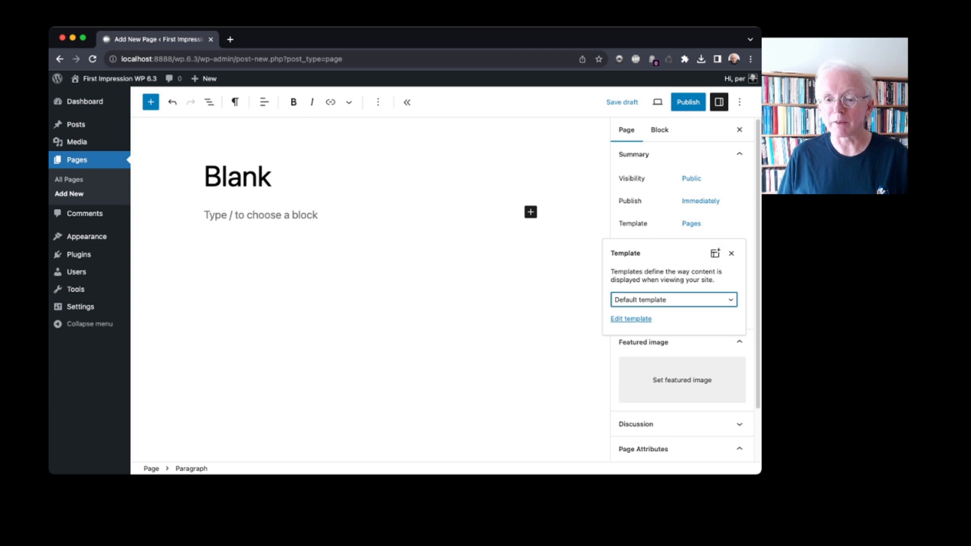
left_click(652, 311)
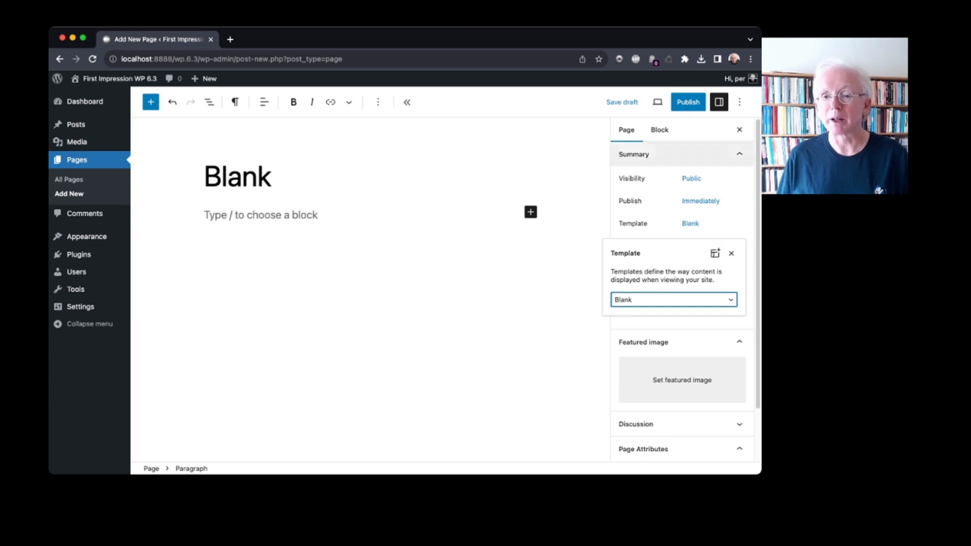
Publish the Blank page and view it on the site.
left_click(688, 102)
left_click(656, 101)
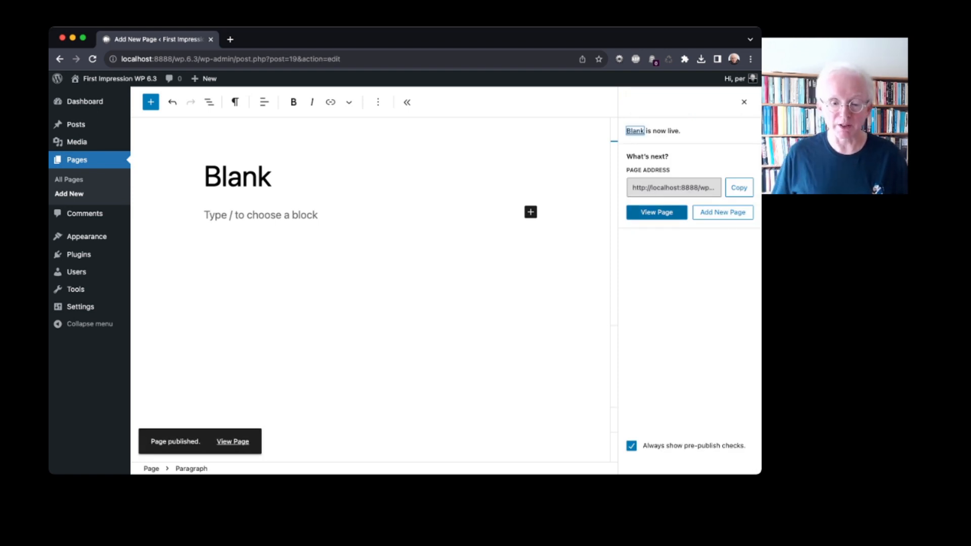
left_click(656, 212)
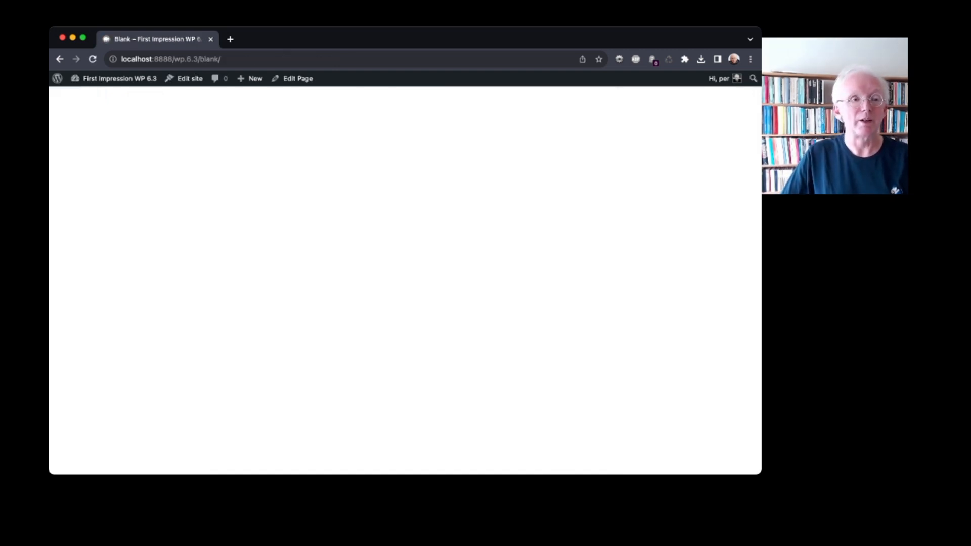
Reopen the Blank page for editing and add a Heading block reading "This is a blank page".
left_click(298, 78)
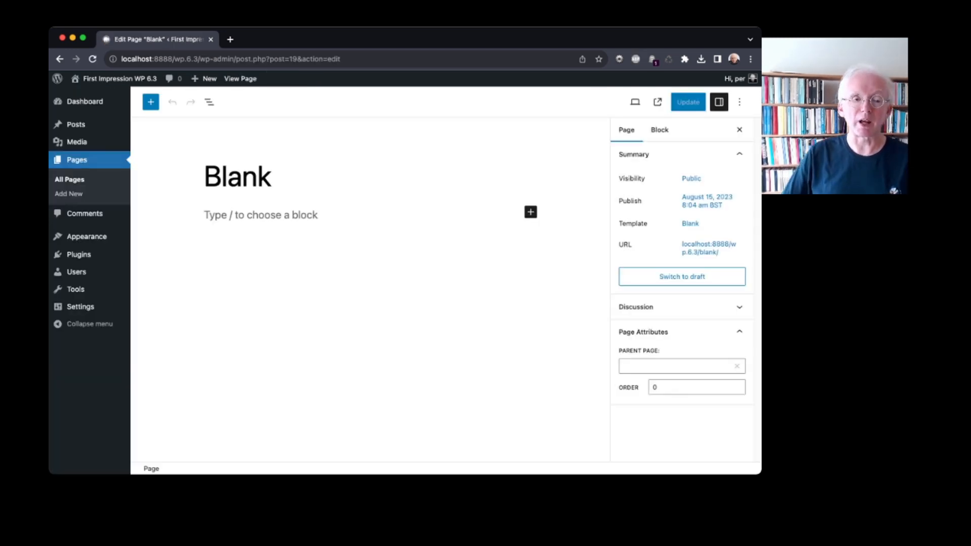
left_click(260, 215)
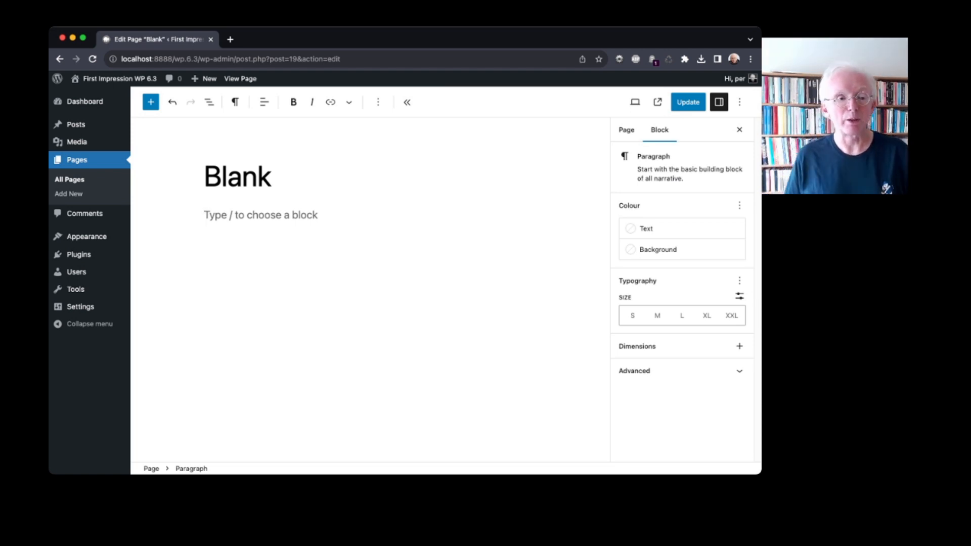
type("/")
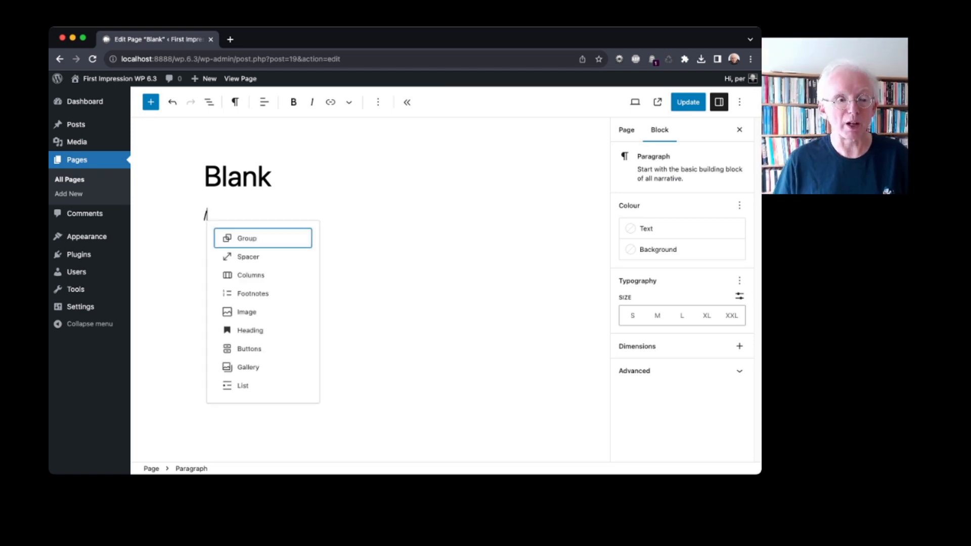
key("Down")
key("Down")
key("Down")
key("Down")
key("Down")
key("Return")
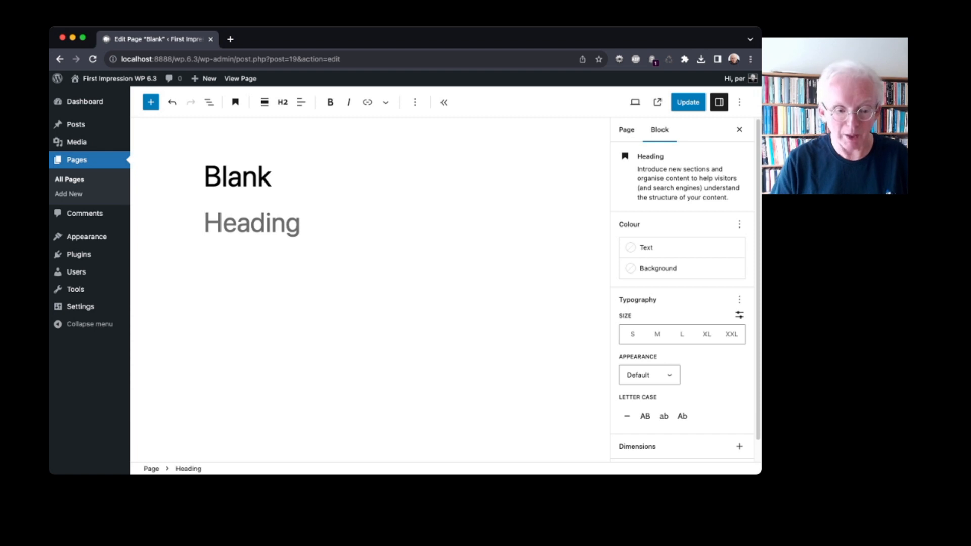
type("This i")
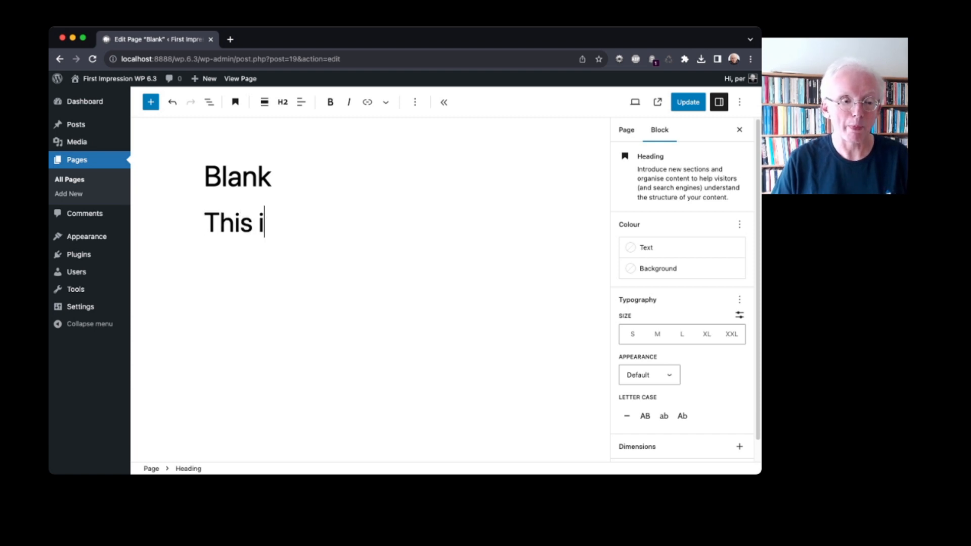
type("s a blank page")
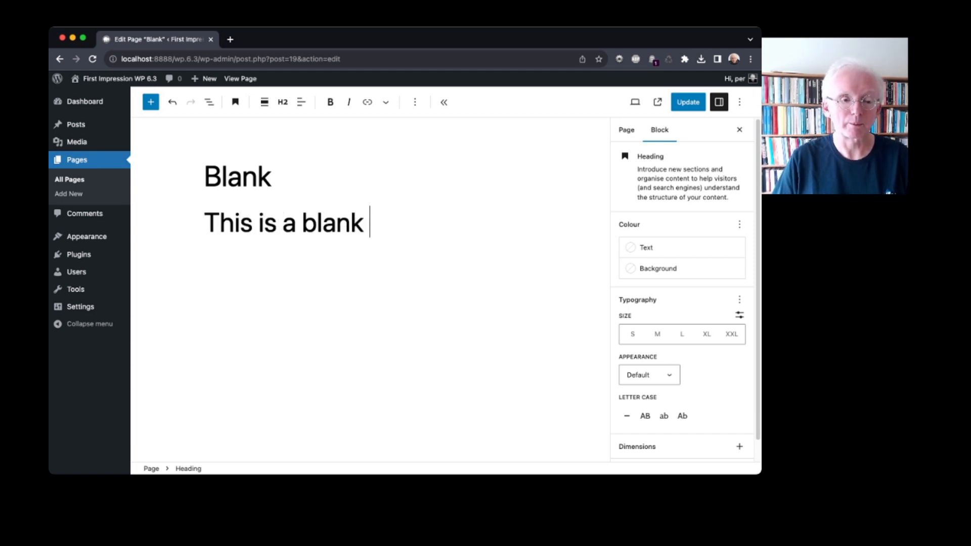
key("Return")
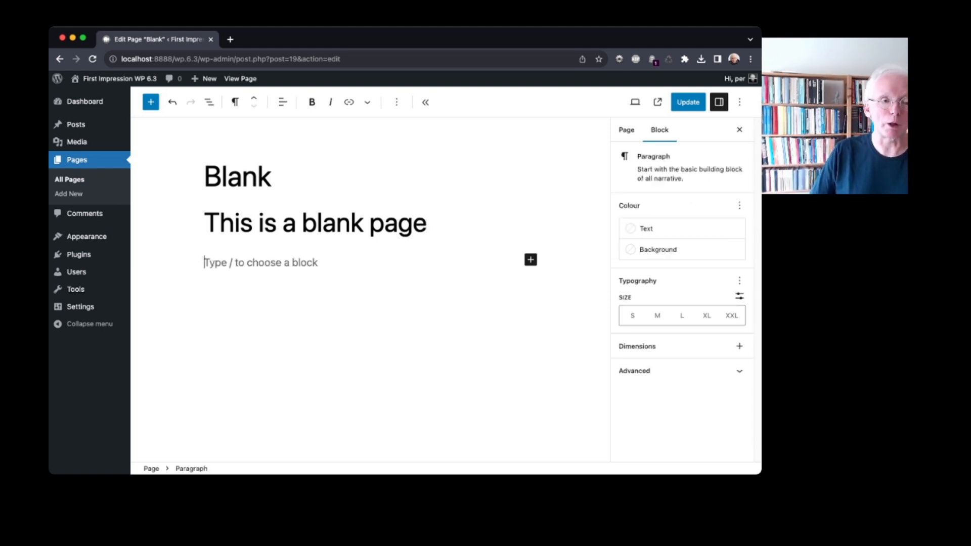
Insert an Image block below the "This is a blank page" heading.
left_click_drag(205, 177, 273, 177)
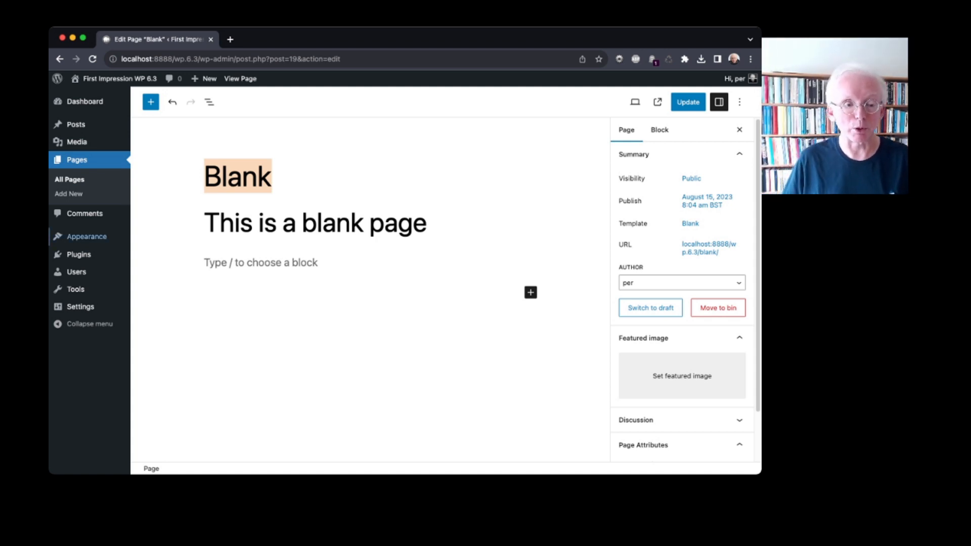
left_click(218, 262)
type("/")
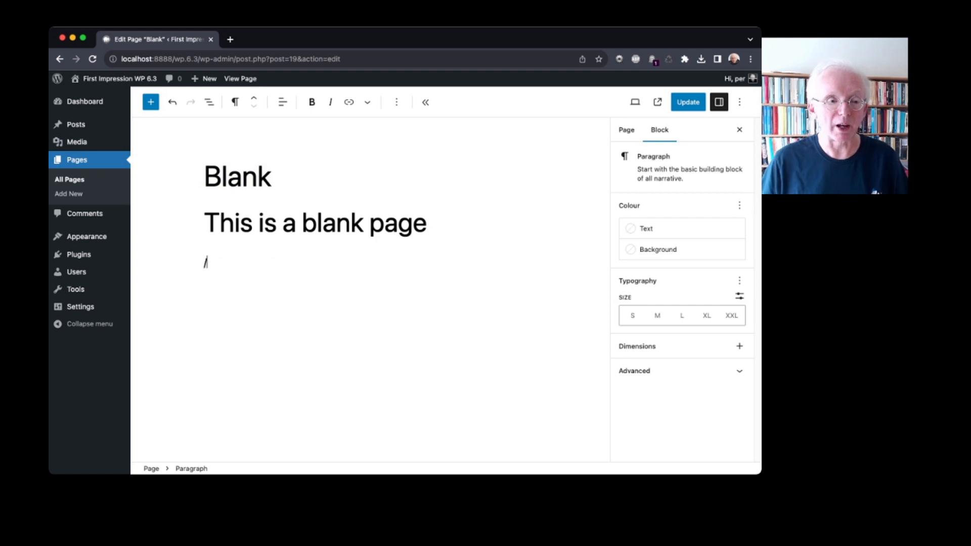
key("Down")
key("Down")
key("Down")
key("Down")
key("Down")
key("Return")
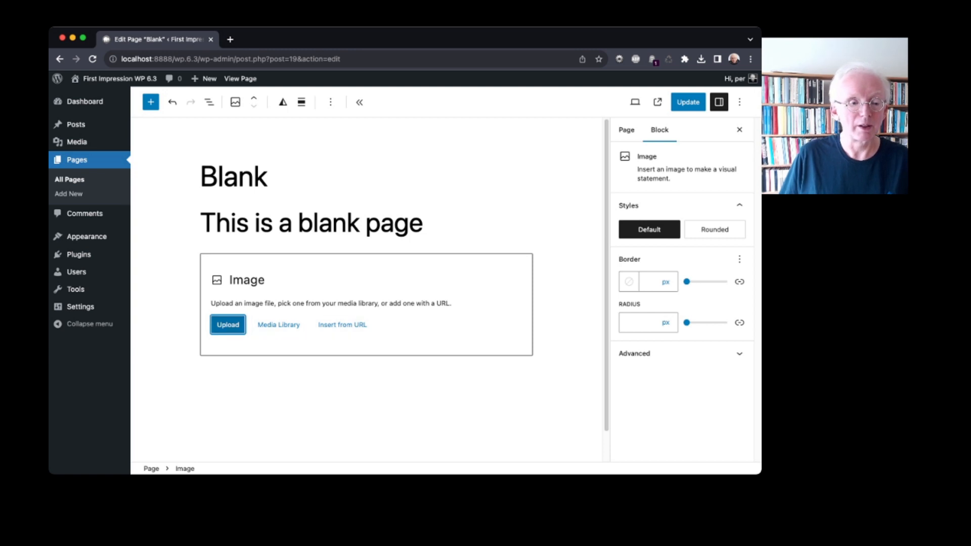
Fill the Image block with the bee-on-yellow-flower picture, image-1.jpeg, from the media library.
key("Tab")
key("Return")
left_click(105, 204)
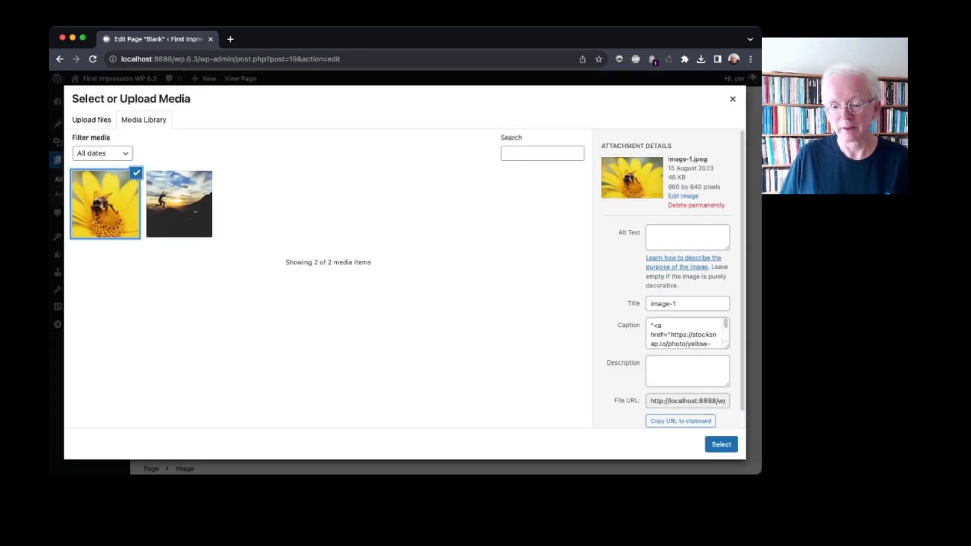
left_click(721, 445)
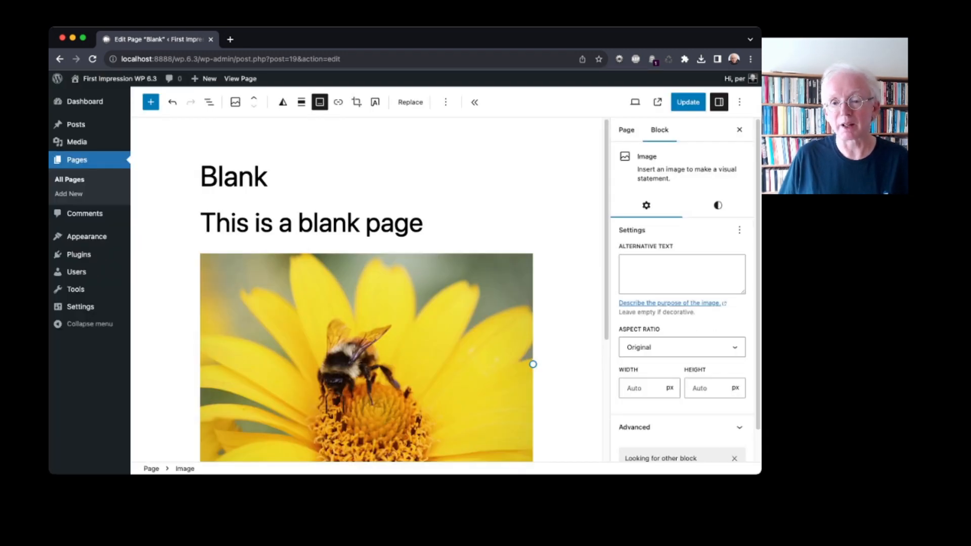
Update the Blank page, check its page settings, and view the published page.
left_click(688, 102)
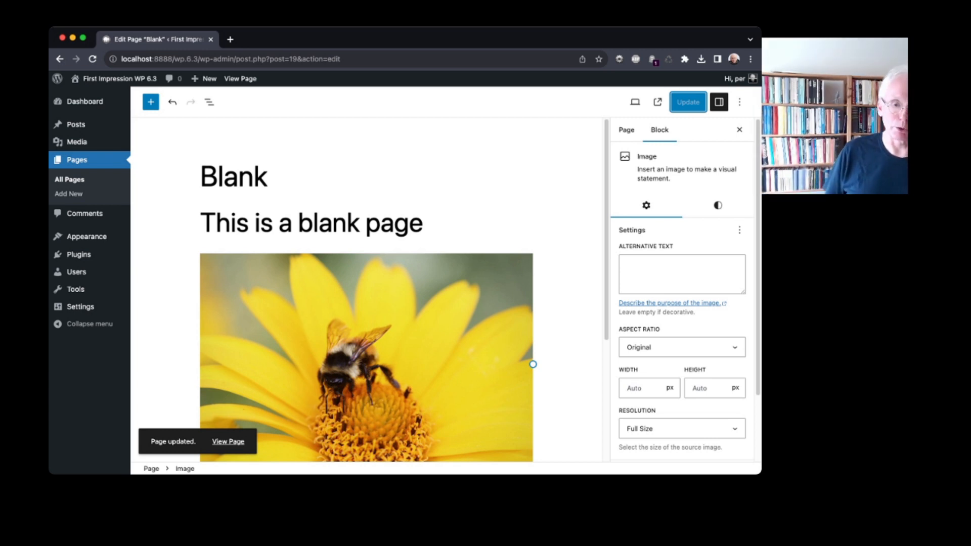
left_click(627, 129)
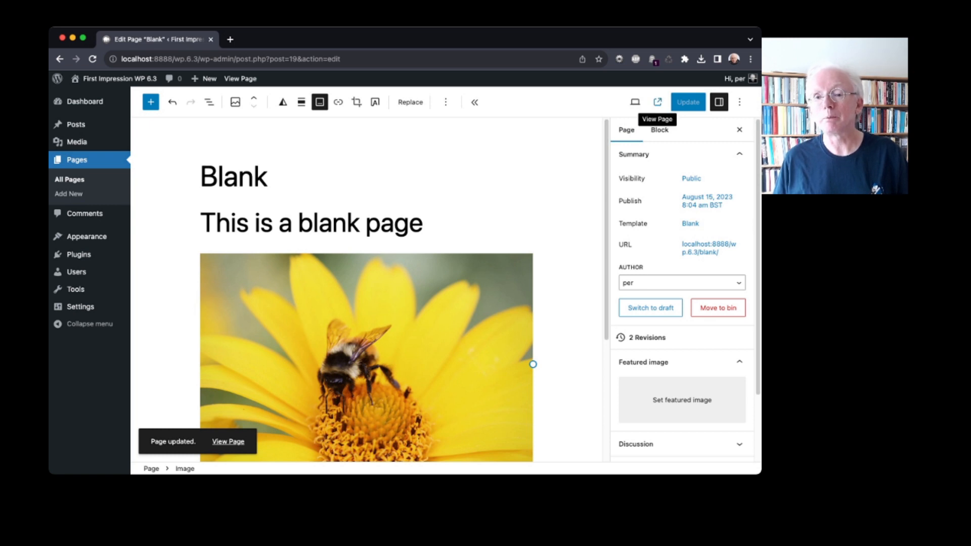
left_click(658, 102)
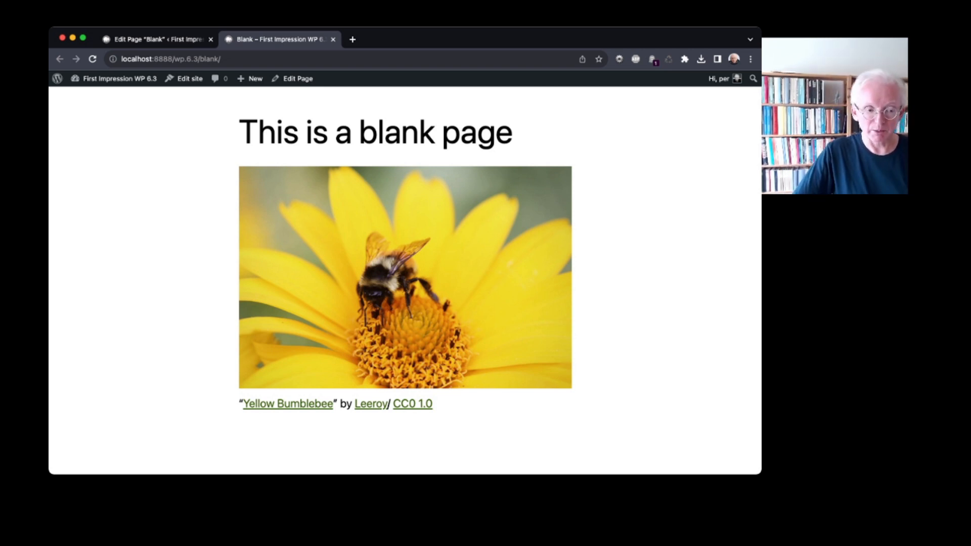
Return to the dashboard and open the list of templates in the site editor.
mouse_move(120, 79)
key("super+r")
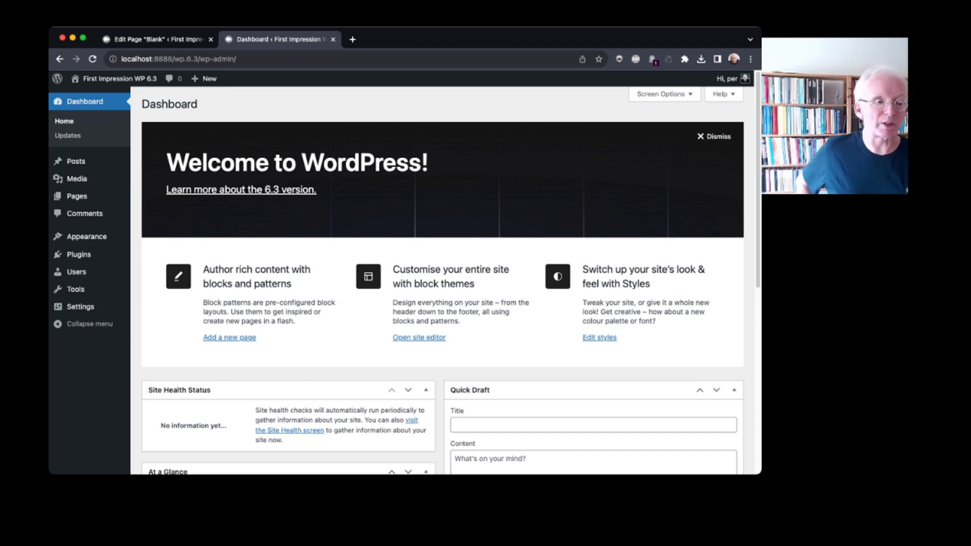
mouse_move(91, 237)
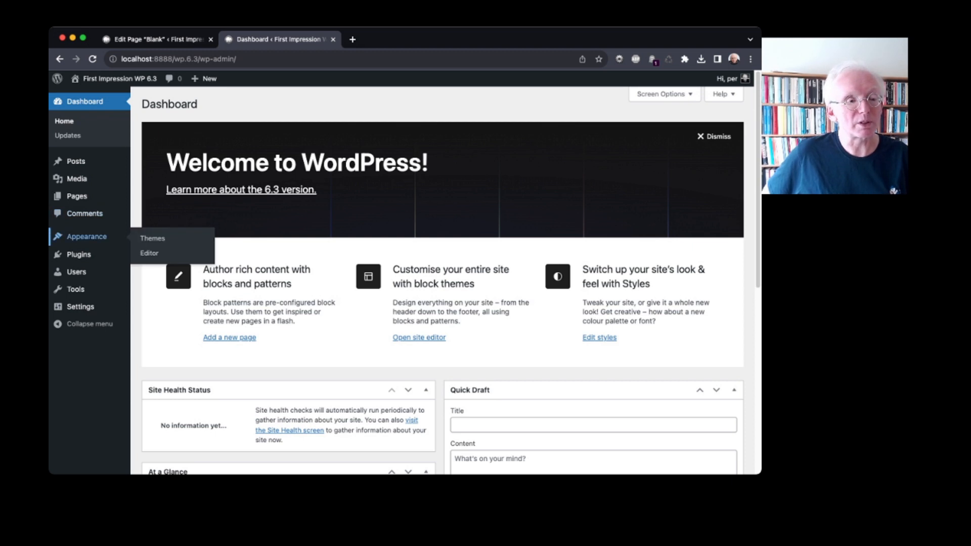
left_click(152, 238)
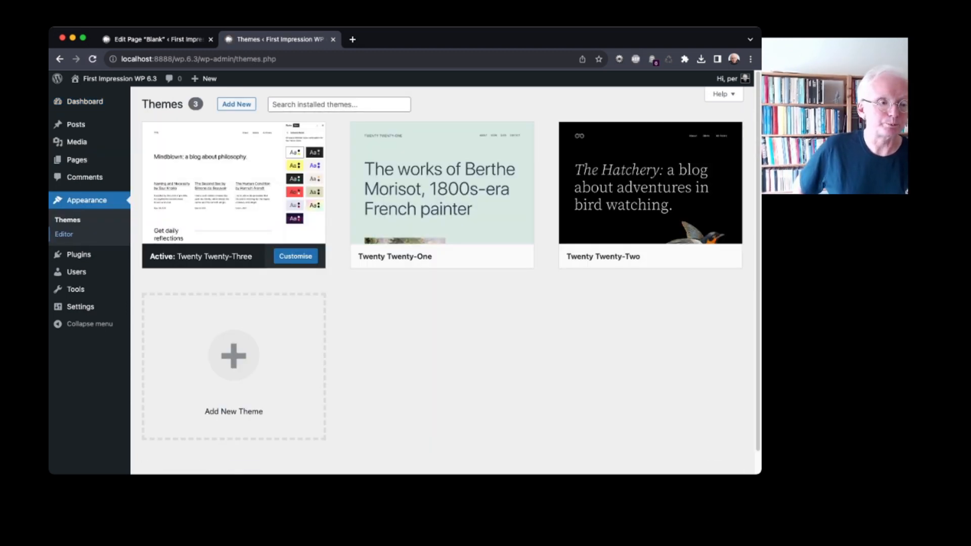
left_click(64, 234)
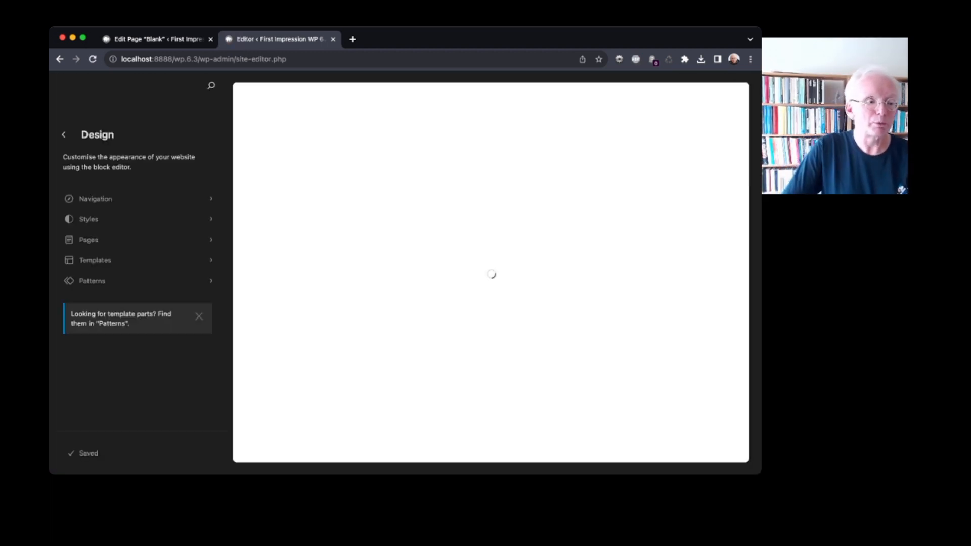
left_click(96, 259)
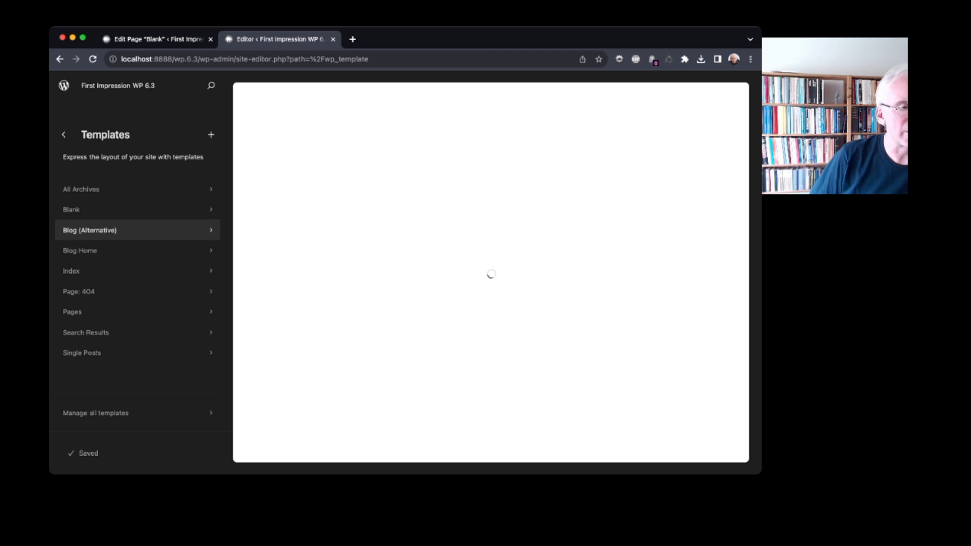
Examine the Blog (Alternative) template's layout, followed by the Blog Home template's description, settings and layout.
left_click(90, 230)
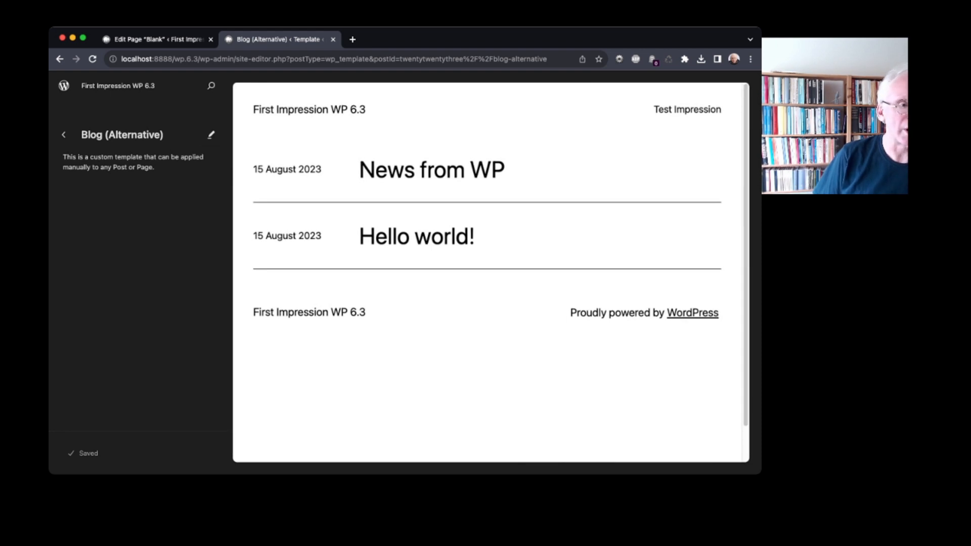
left_click(63, 135)
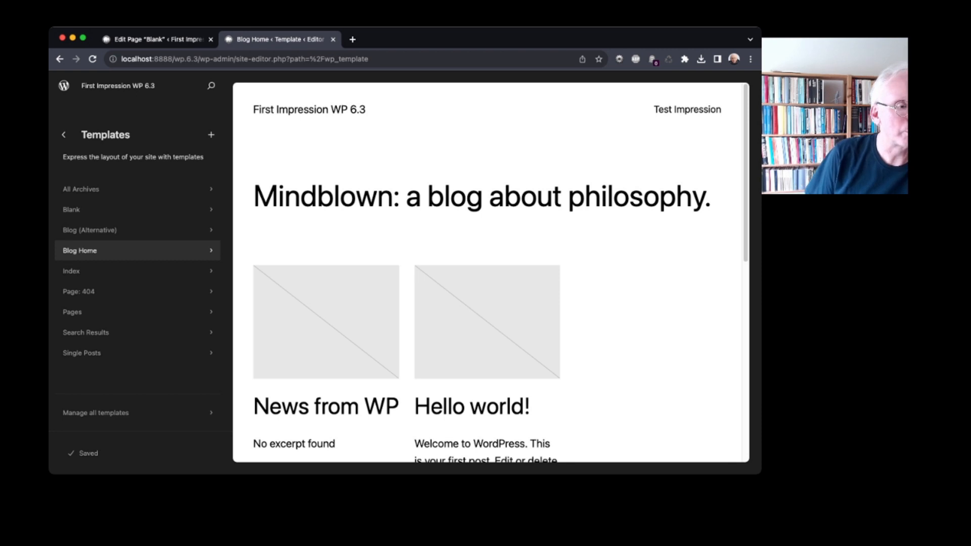
left_click(79, 250)
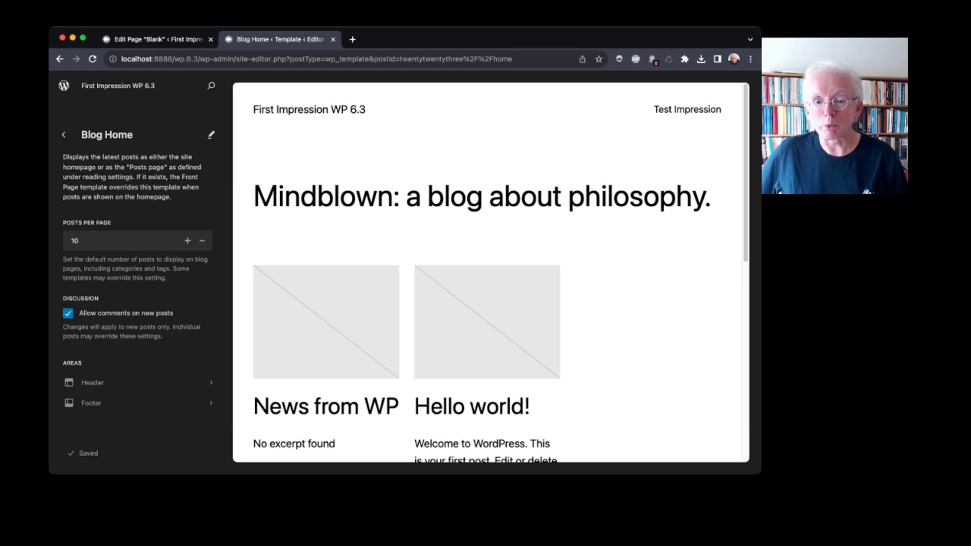
scroll(490, 273, "down", 10)
scroll(491, 273, "up", 10)
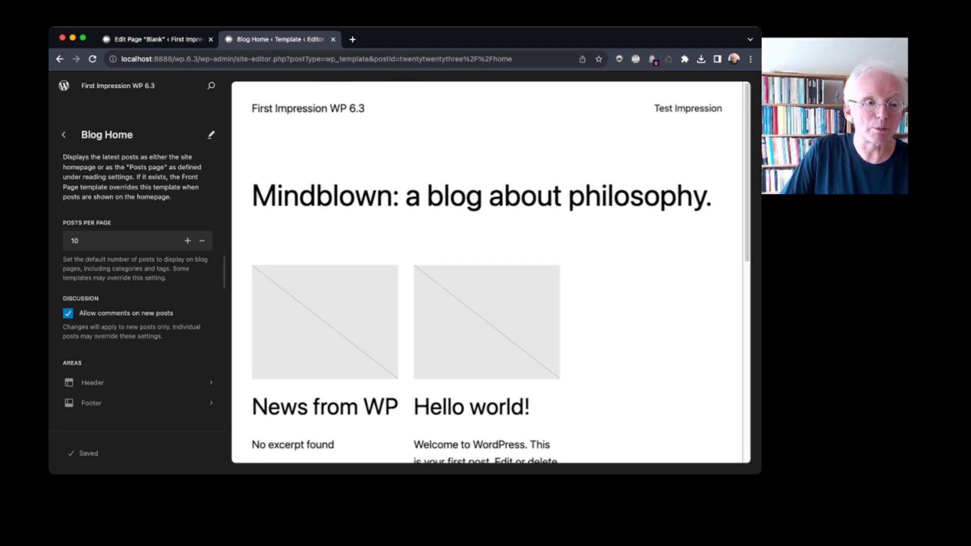
Delete the "Mindblown: a blog about philosophy." heading from the Blog Home template and save the template.
left_click(211, 135)
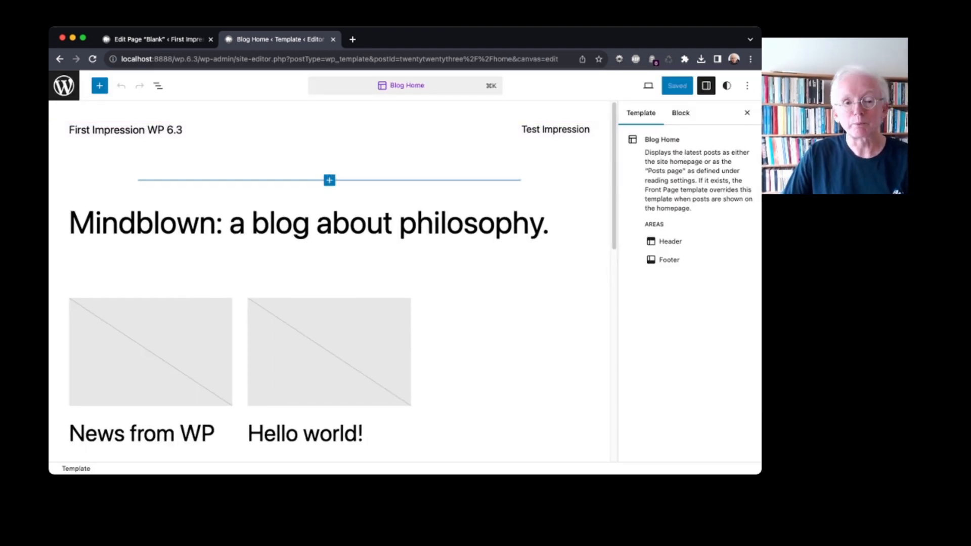
left_click(96, 222)
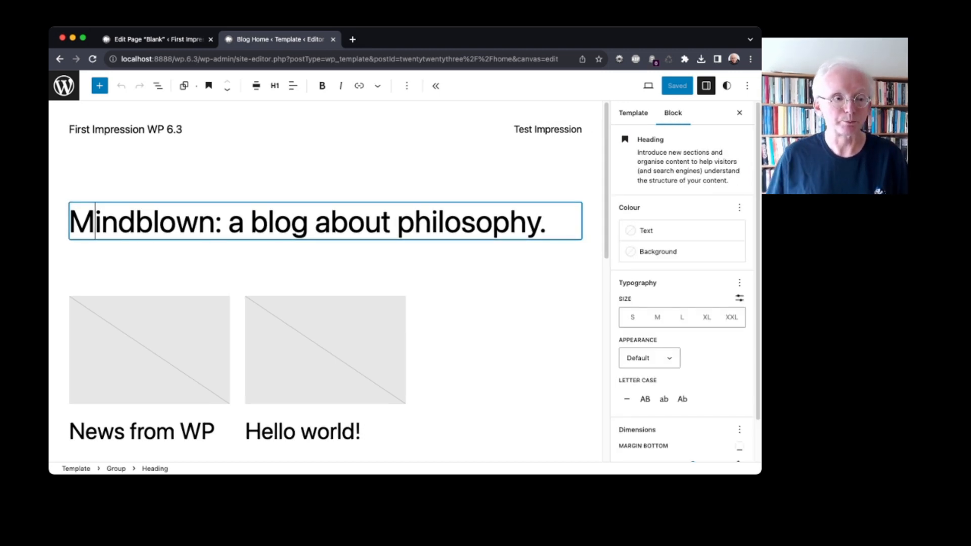
left_click(157, 86)
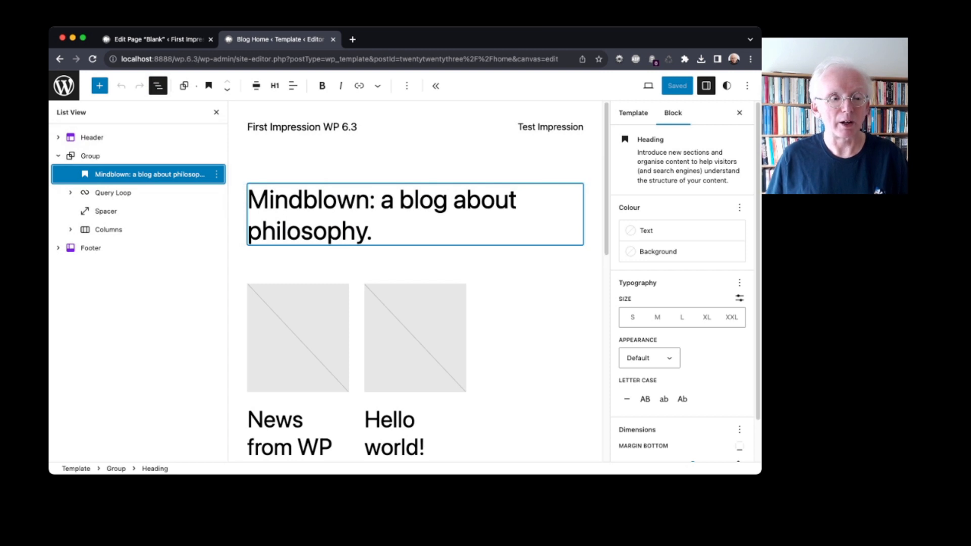
left_click(216, 175)
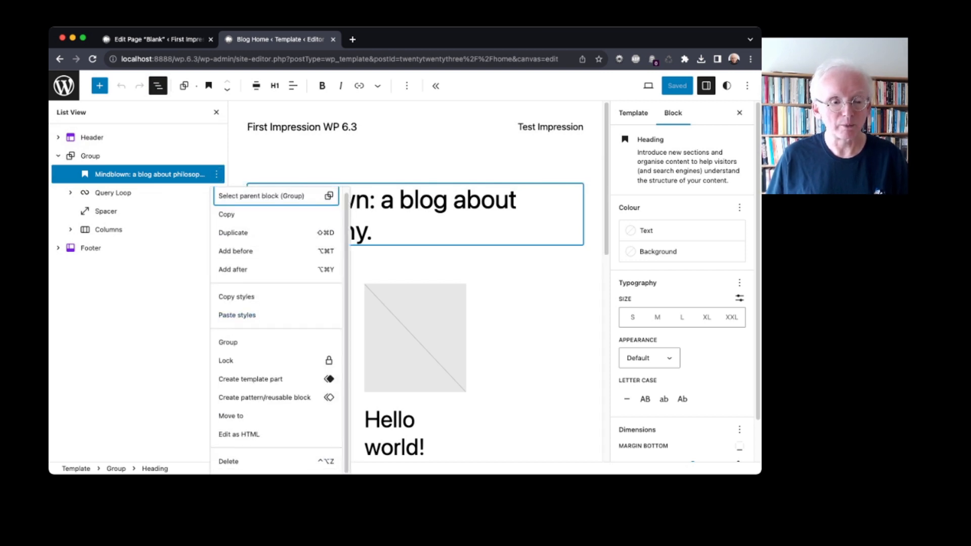
left_click(229, 461)
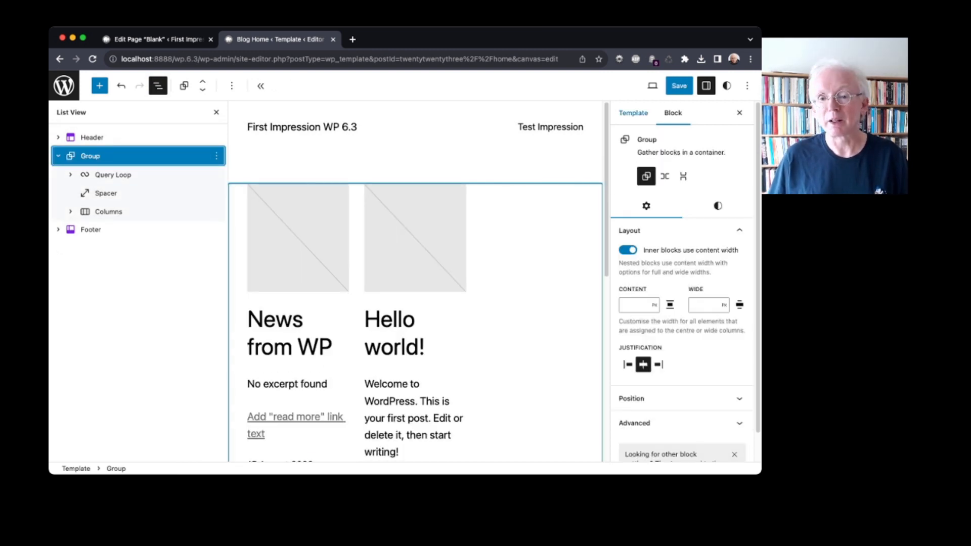
left_click(679, 85)
left_click(677, 85)
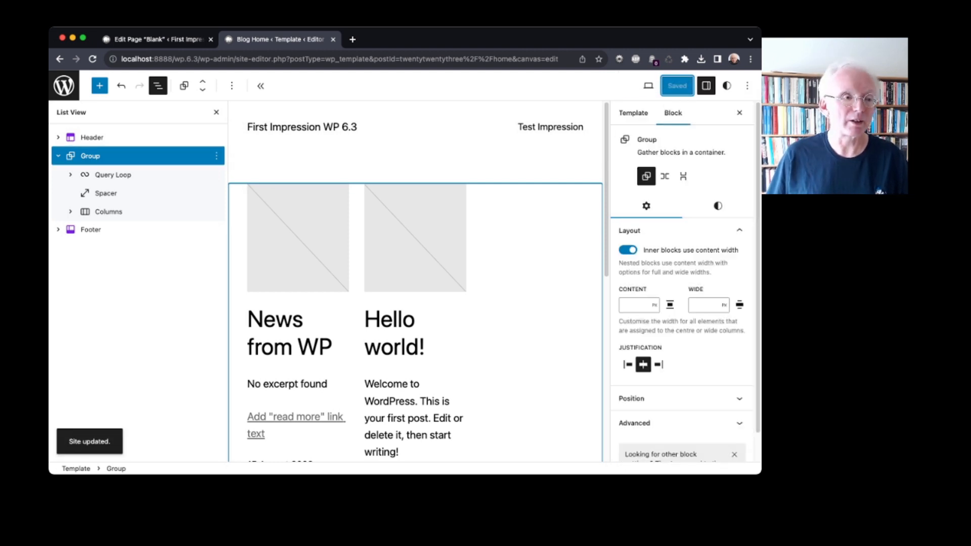
Leave the template editor and examine the site's published front page from header to footer.
left_click(64, 86)
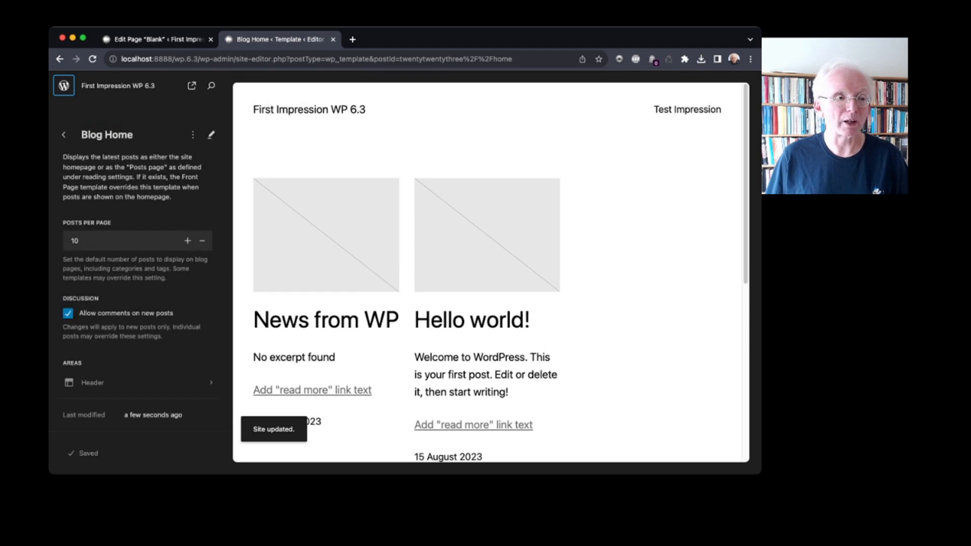
left_click(63, 85)
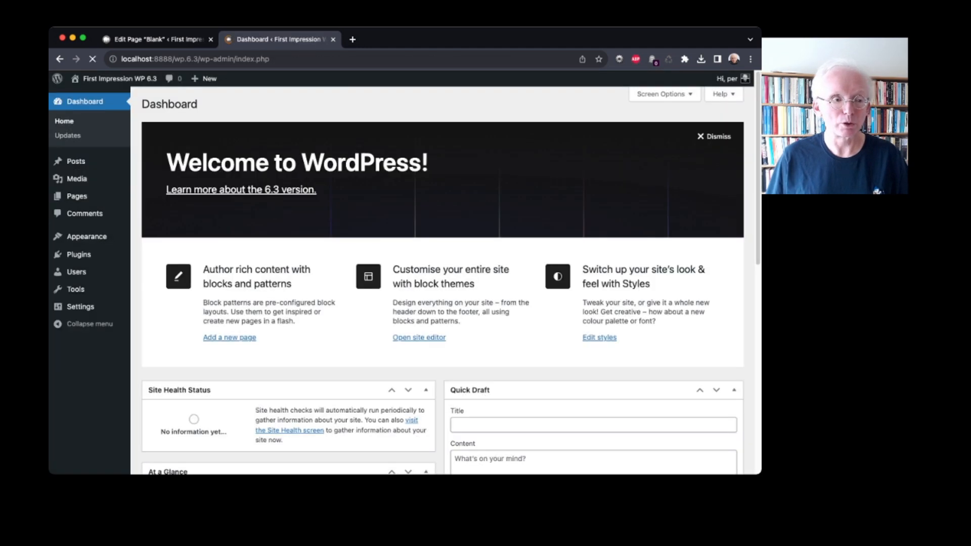
left_click(113, 78)
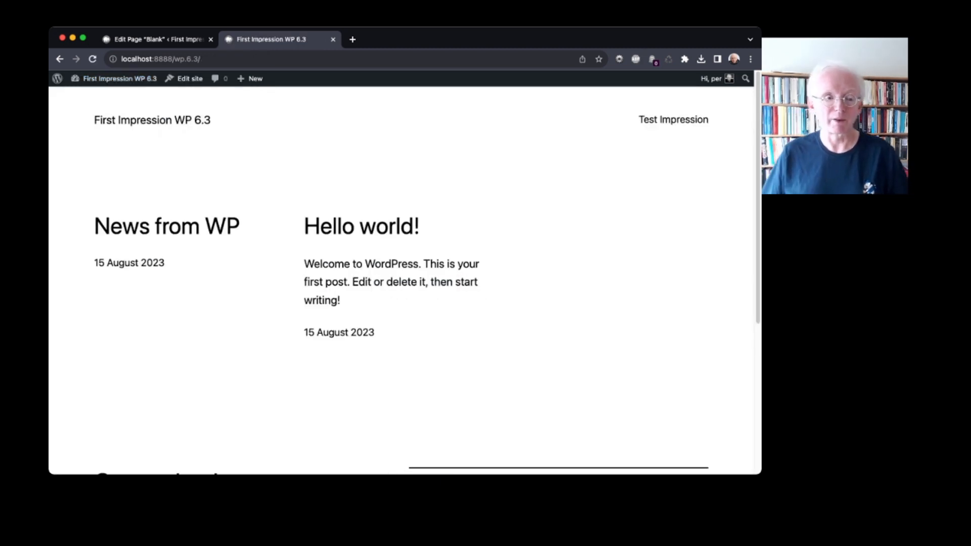
scroll(405, 278, "down", 5)
scroll(405, 278, "up", 5)
scroll(404, 278, "down", 5)
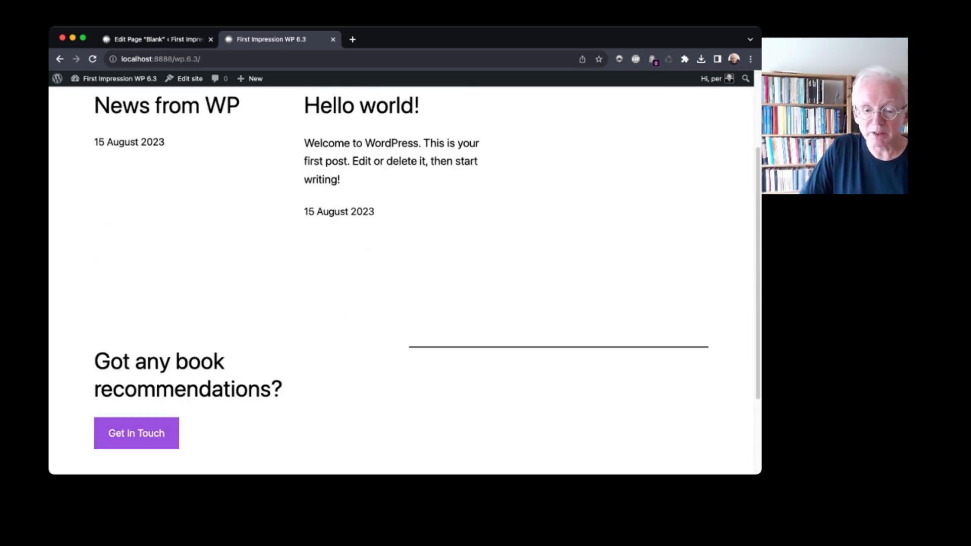
scroll(404, 278, "up", 3)
scroll(167, 213, "up", 3)
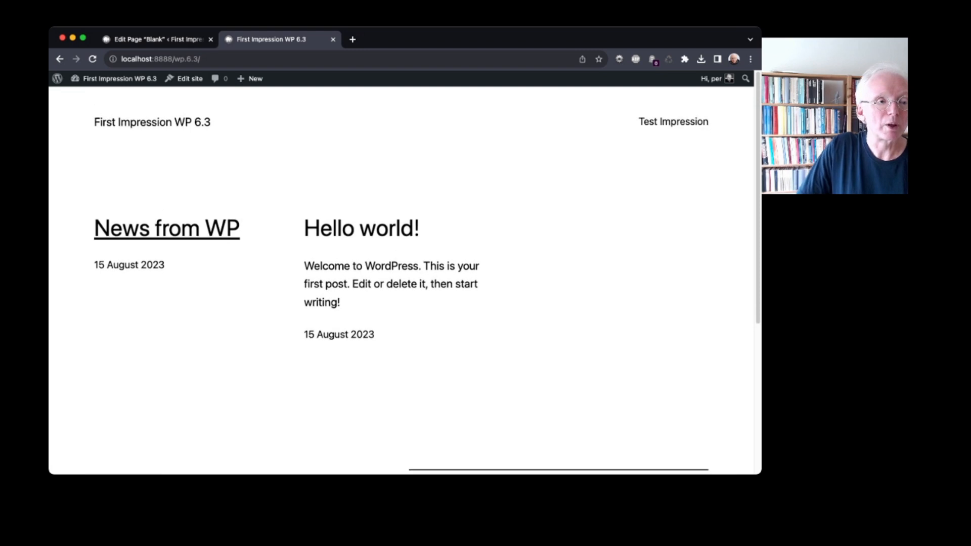
Return to the dashboard and open the Footer template part from the site editor's patterns for editing.
mouse_move(114, 79)
left_click(114, 78)
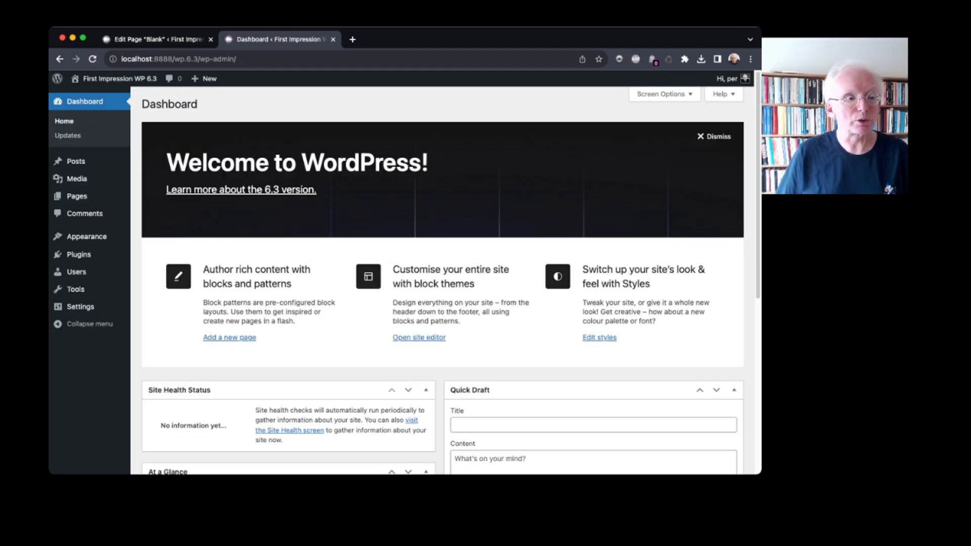
mouse_move(86, 236)
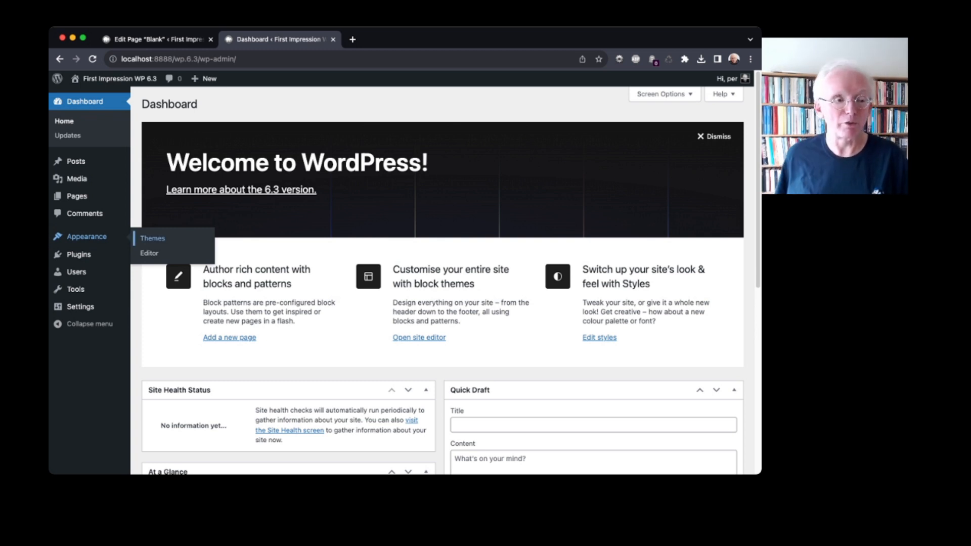
left_click(149, 253)
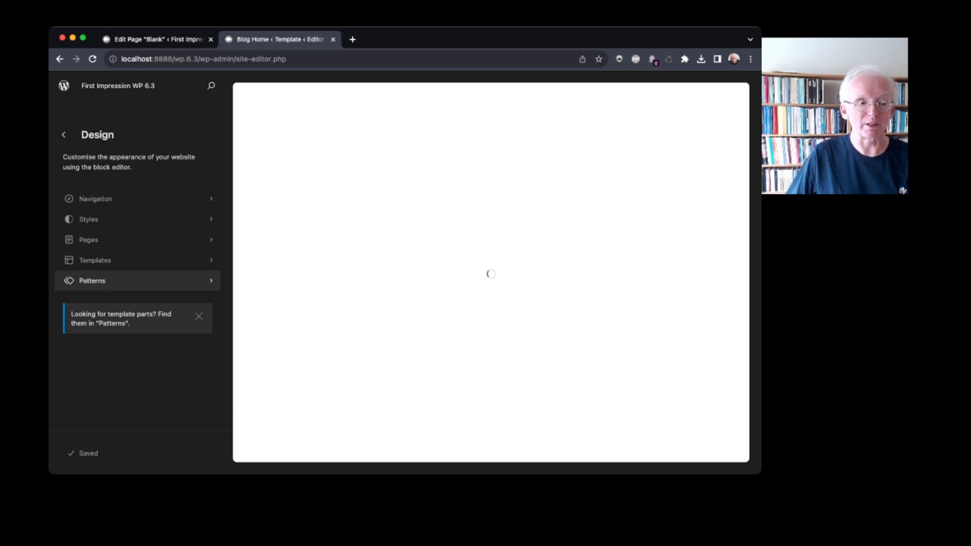
left_click(92, 280)
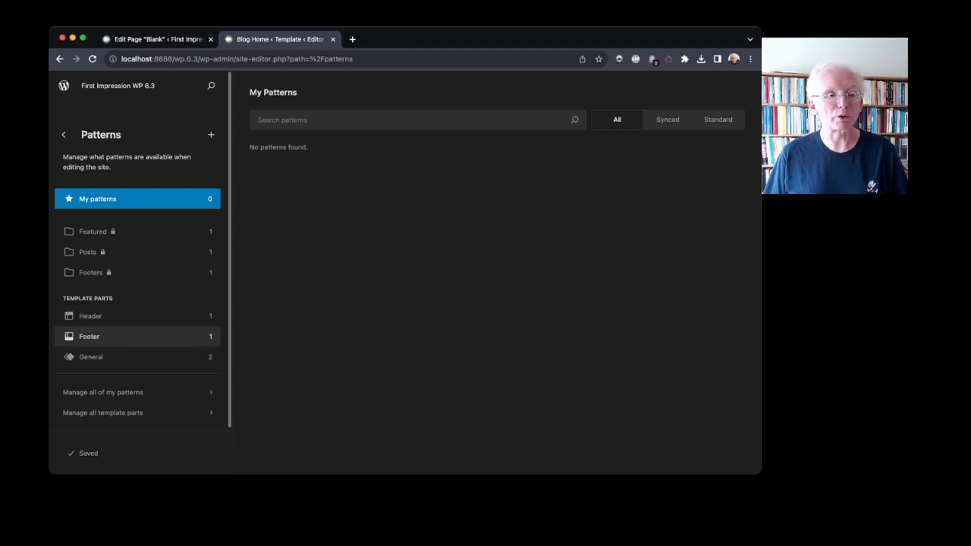
left_click(89, 337)
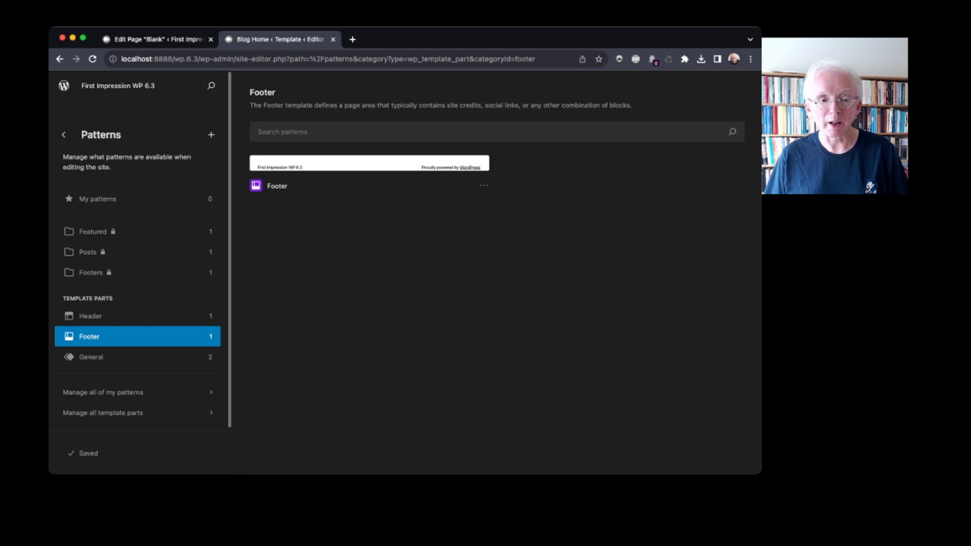
left_click(369, 163)
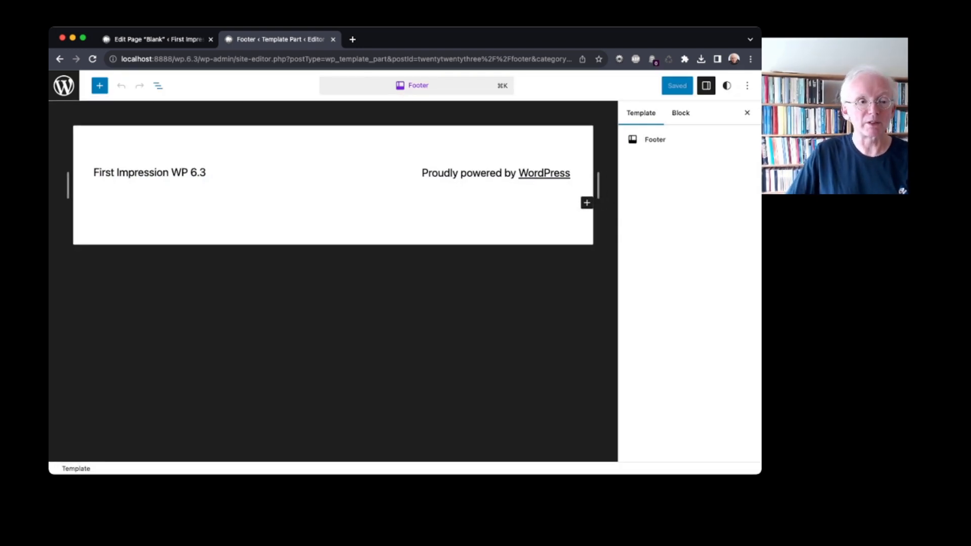
Add the paragraph "By Jensen Design" after the footer's site title, save the template part and return to the patterns overview.
left_click(159, 86)
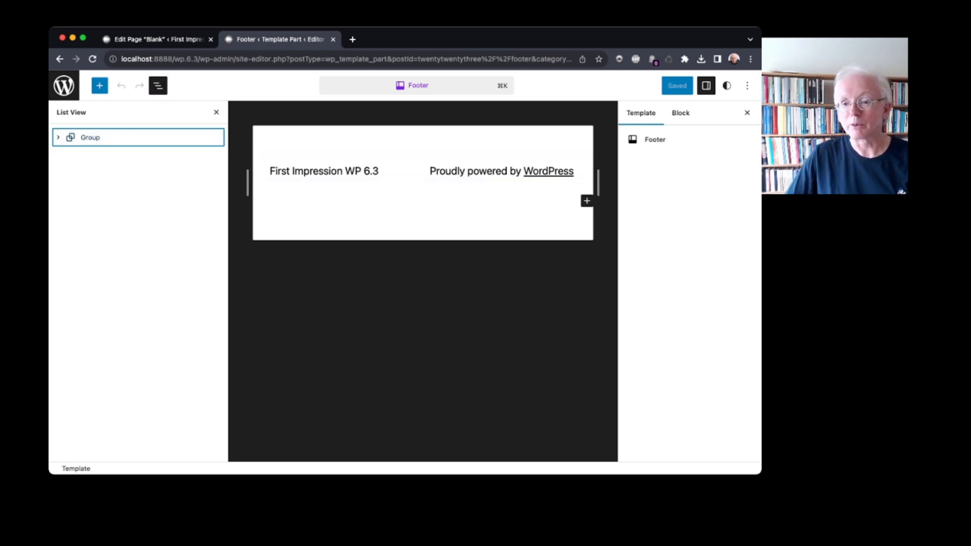
left_click(705, 86)
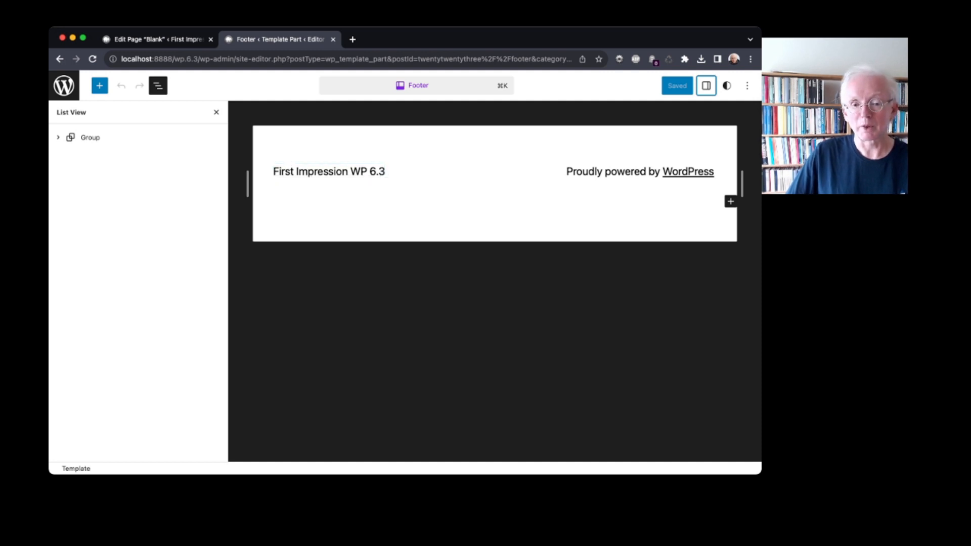
left_click(614, 172)
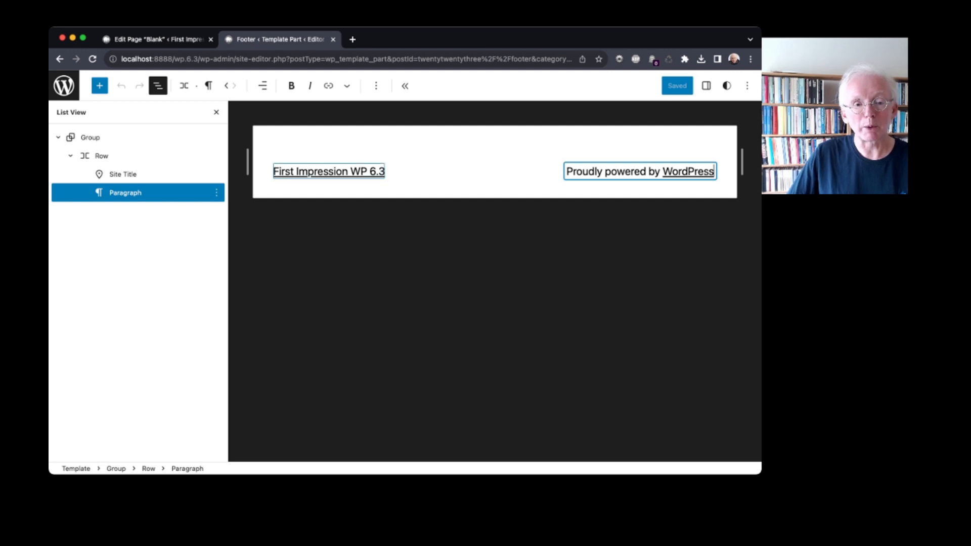
left_click(379, 171)
key("Right")
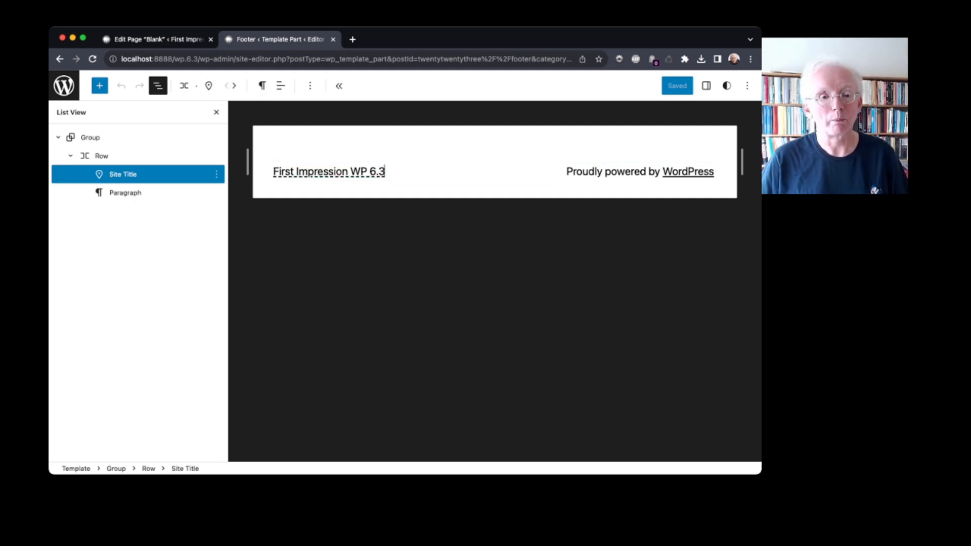
key("Return")
type("By Jensen Design")
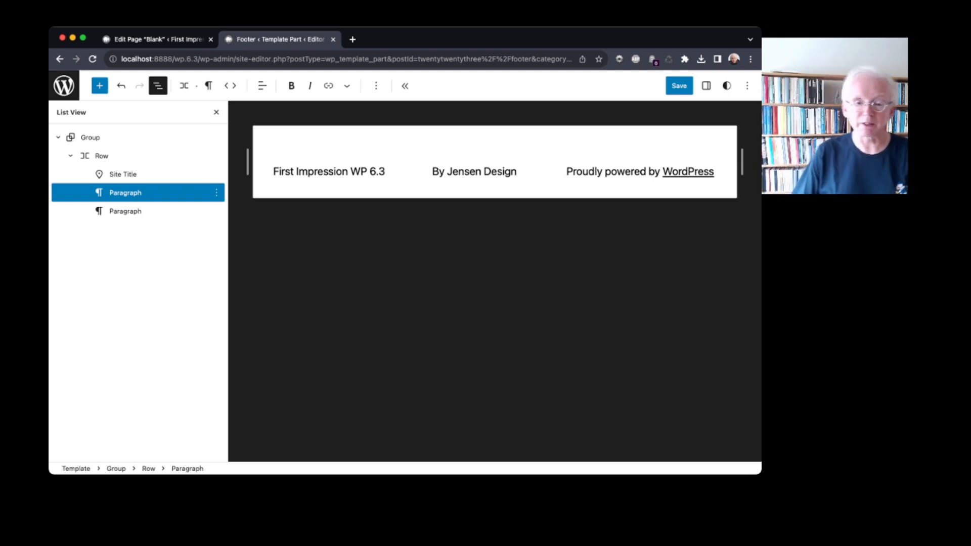
left_click(679, 85)
left_click(667, 85)
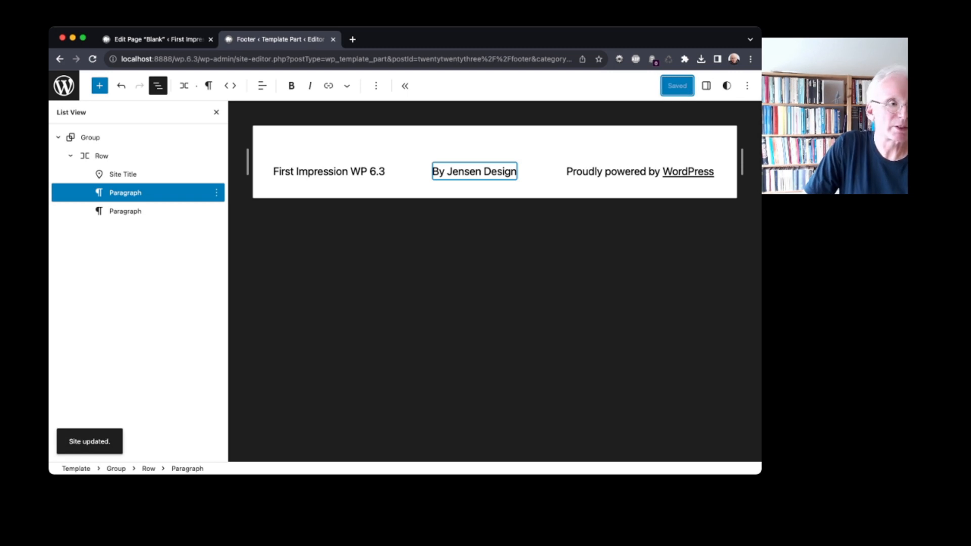
left_click(63, 85)
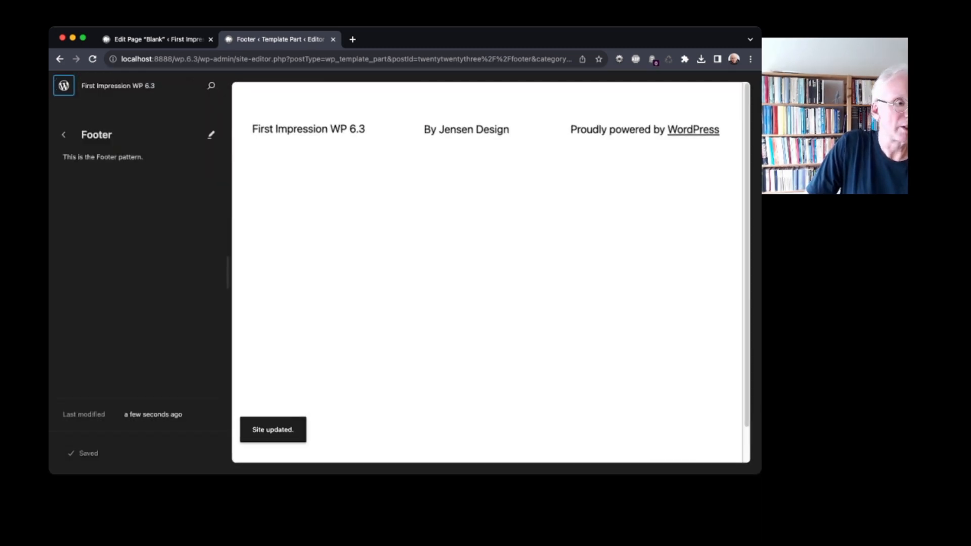
left_click(63, 135)
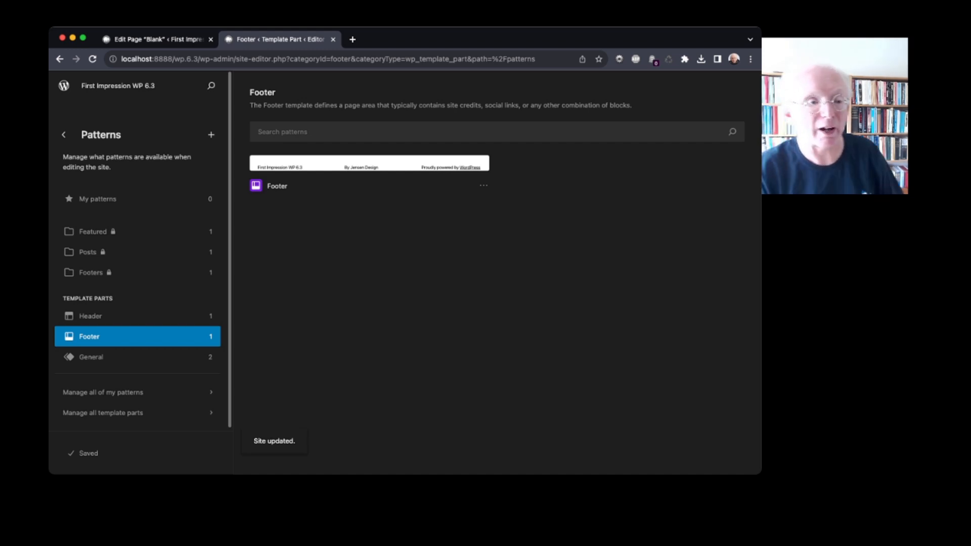
left_click(211, 135)
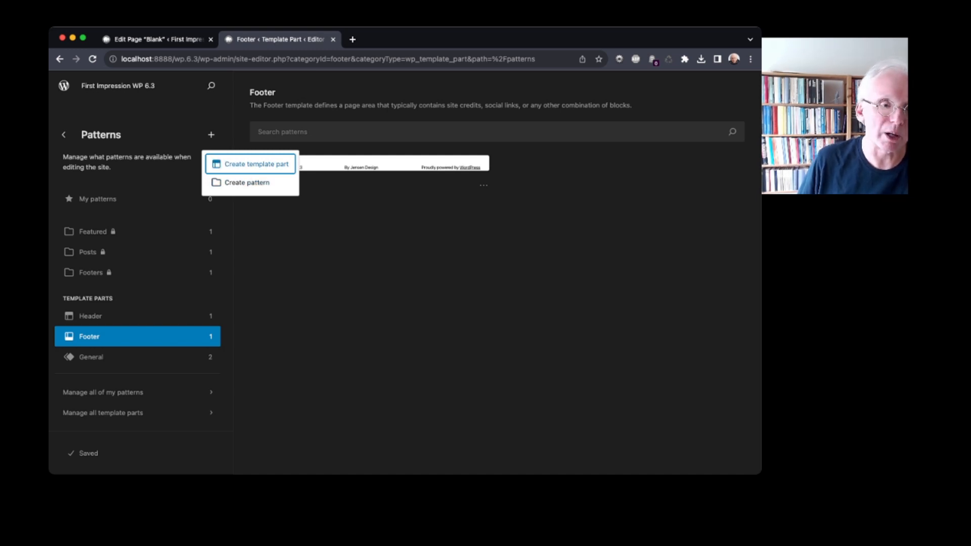
key("Down")
key("Return")
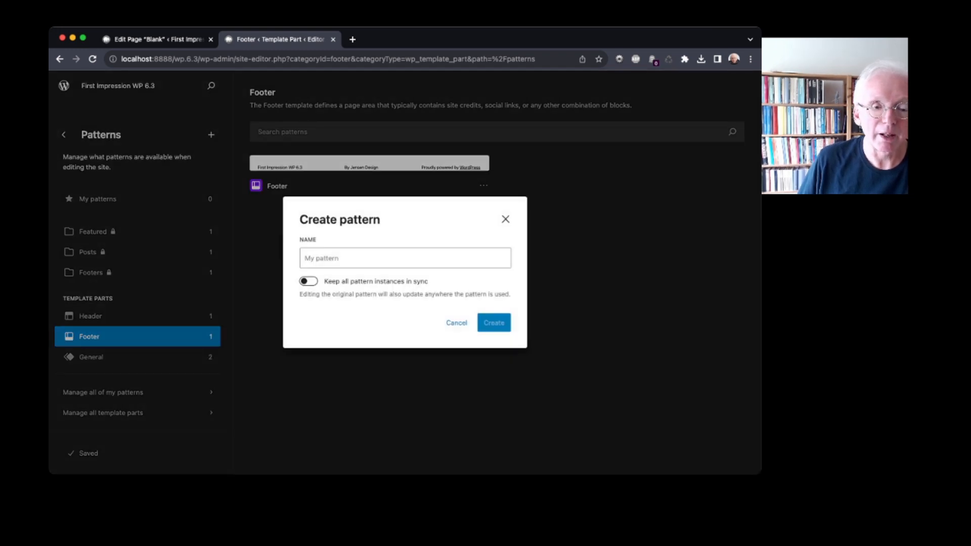
left_click(404, 258)
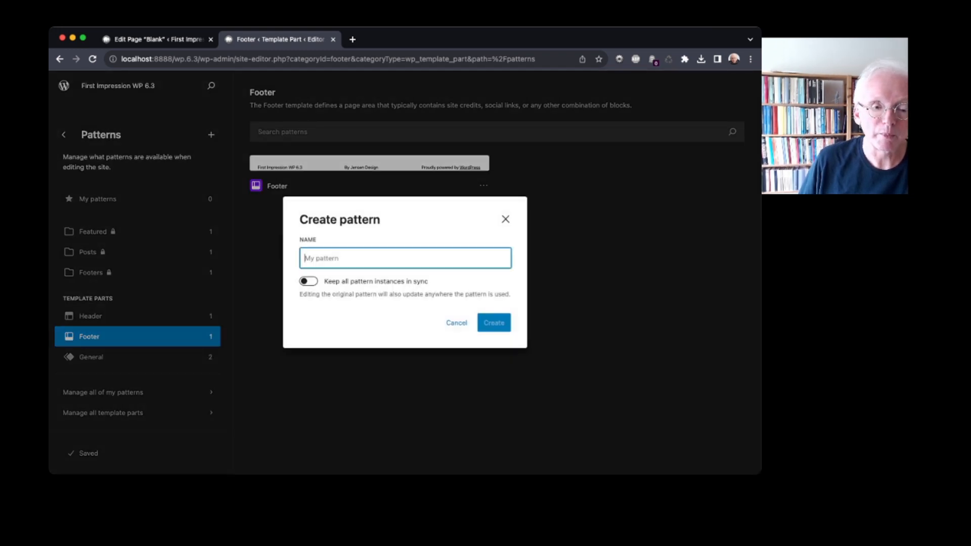
left_click(456, 322)
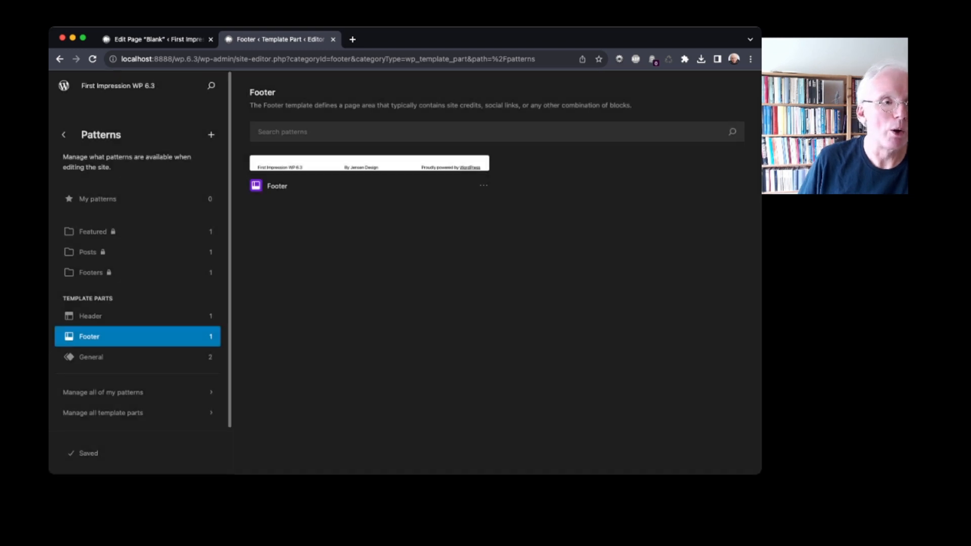
Create a template part named "My brand new Header" in the Header area.
left_click(211, 134)
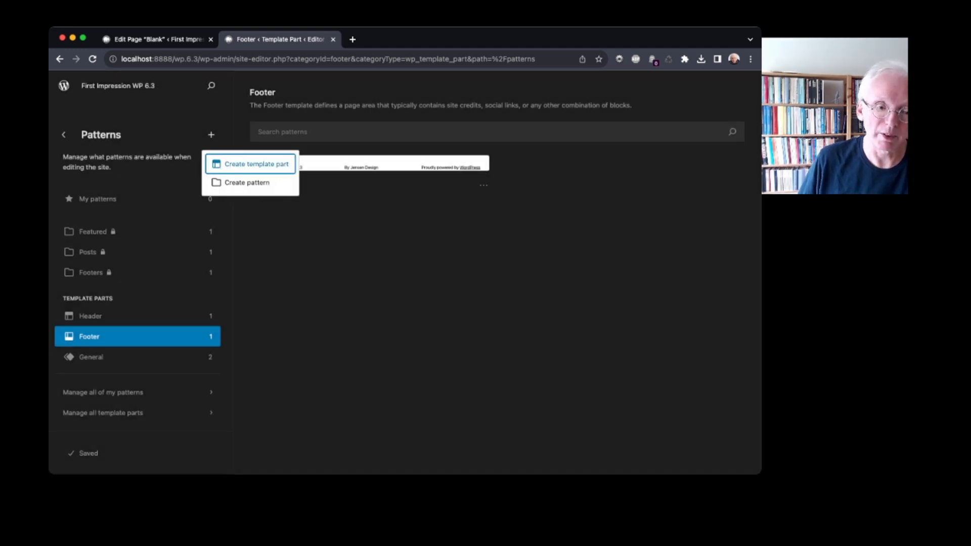
left_click(256, 163)
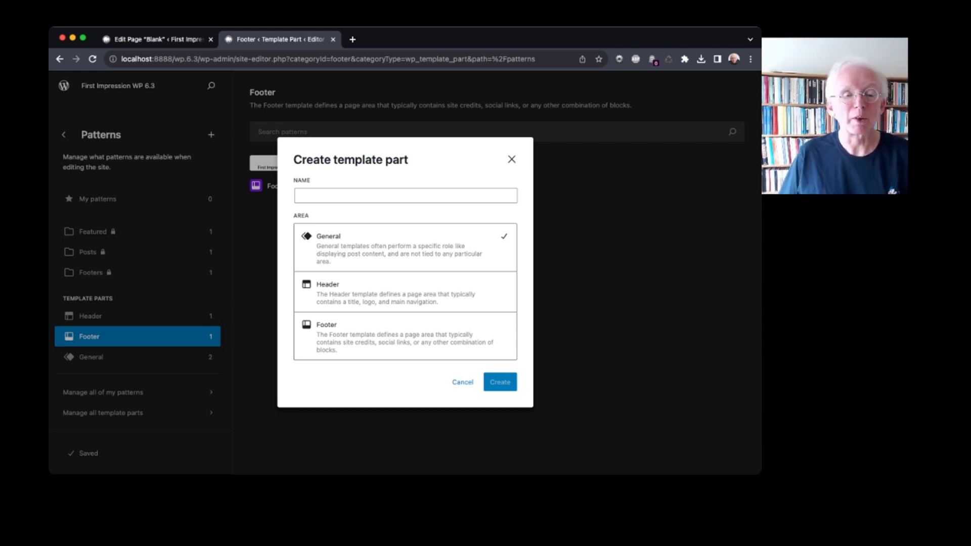
left_click(405, 196)
type("M")
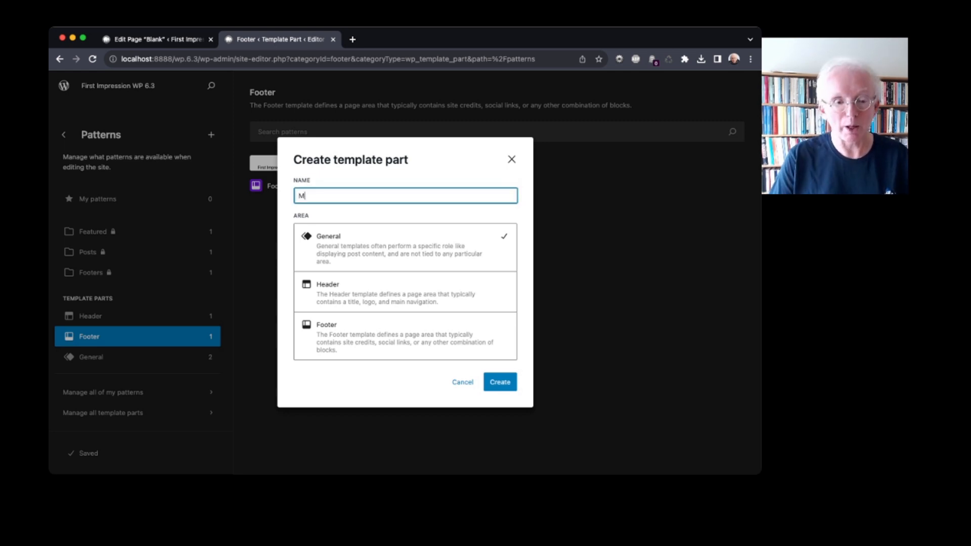
type("y brand new ")
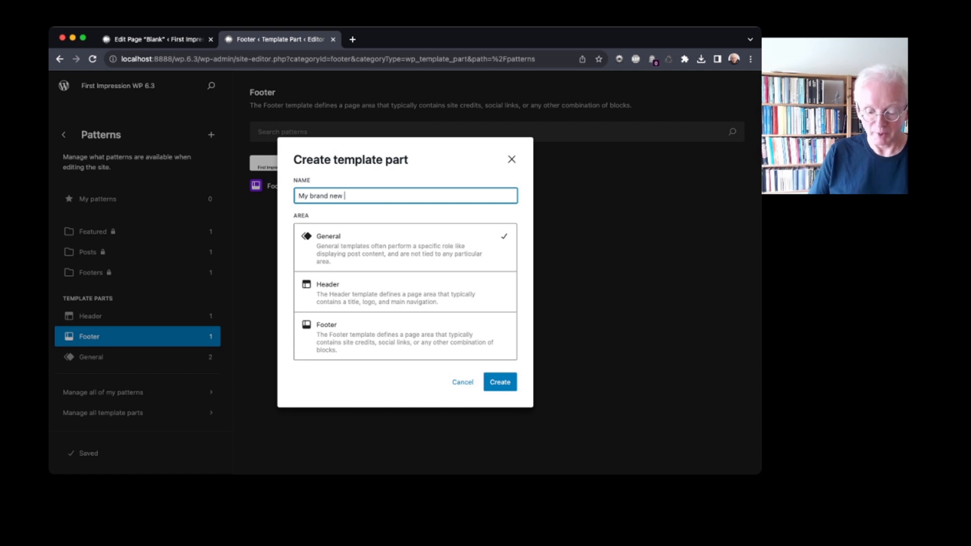
type("Header")
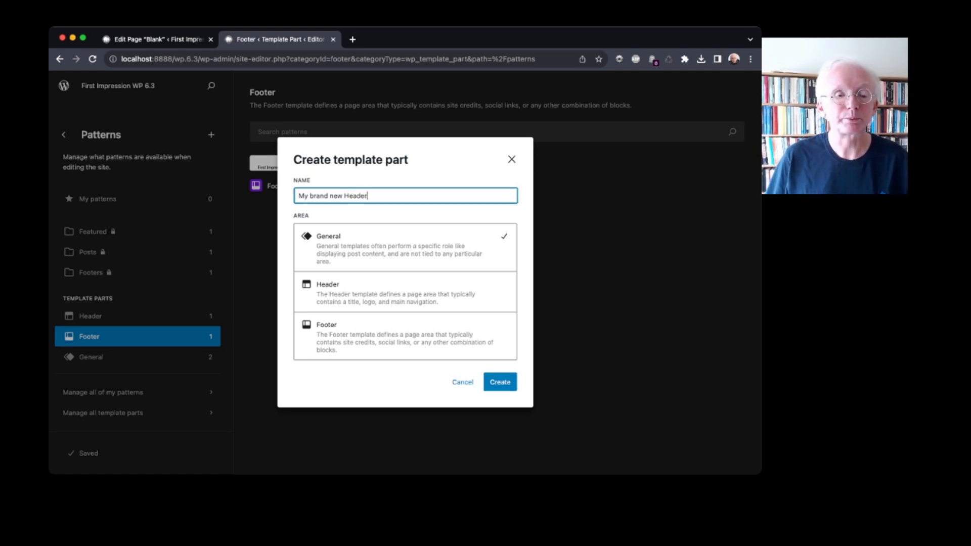
left_click(396, 292)
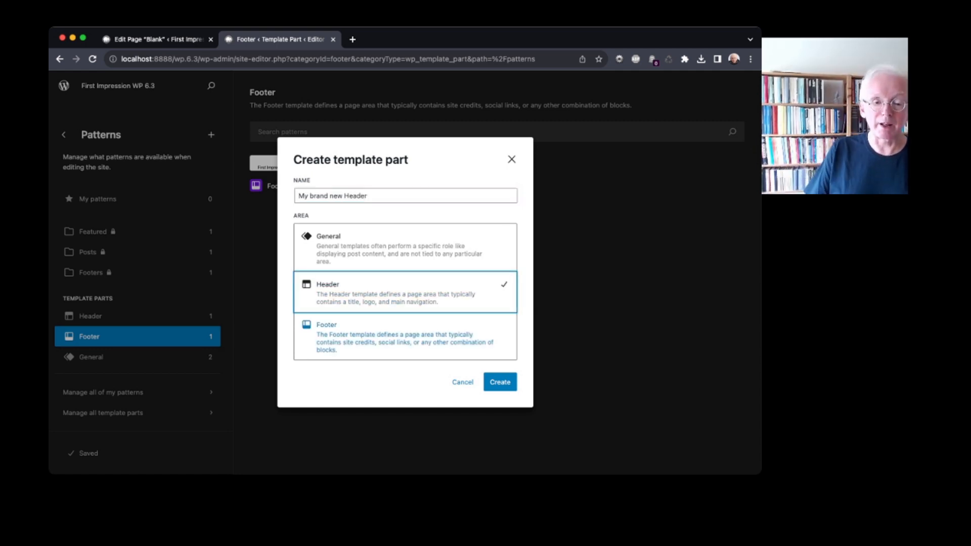
left_click(500, 383)
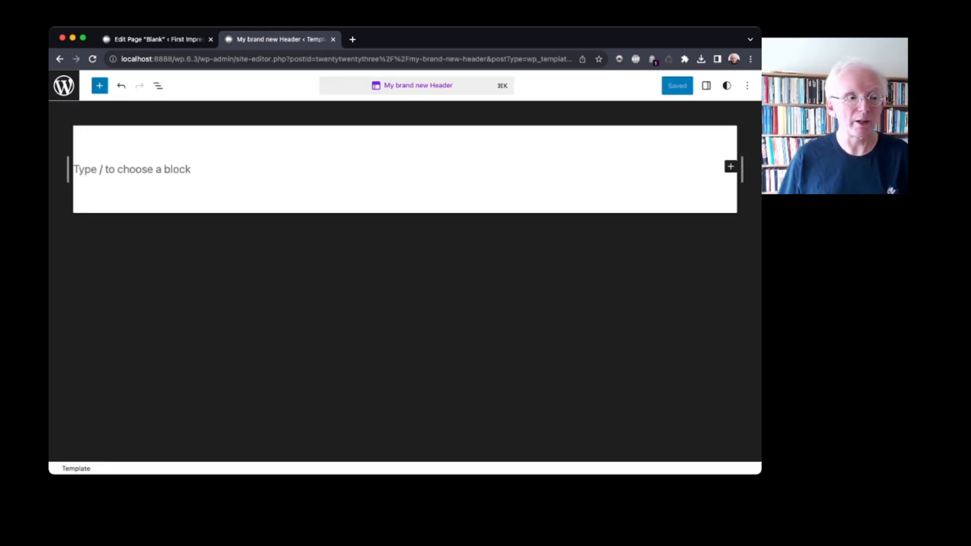
Add two paragraphs to the new header template part, reading "I am a header" and "Yeah".
left_click(132, 169)
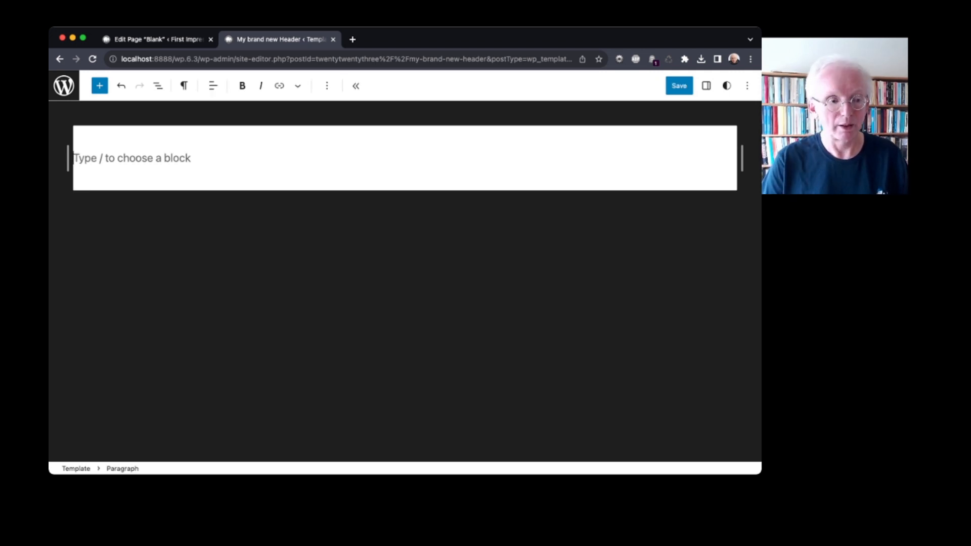
type("I am a j")
key("BackSpace")
type("header")
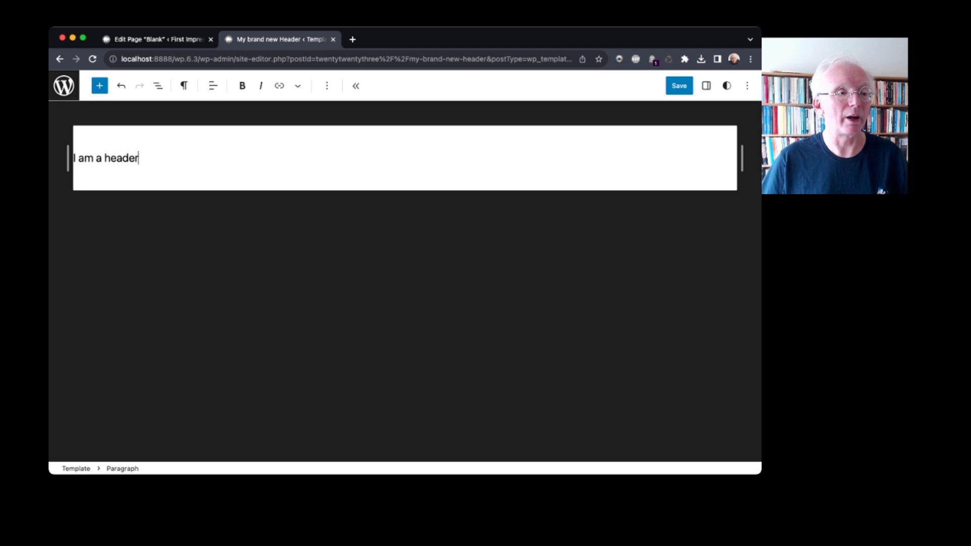
key("Return")
type("Yeah")
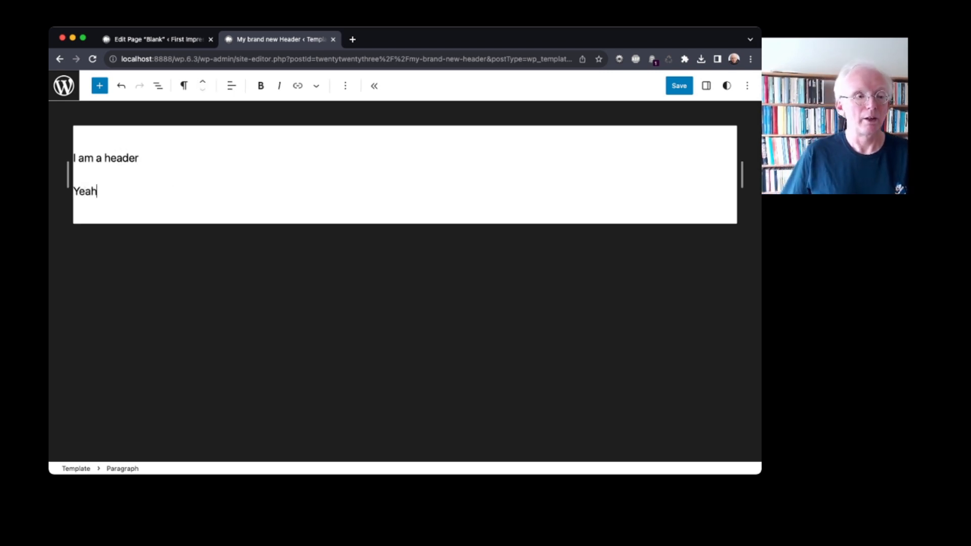
Insert a Site Logo block below the "Yeah" paragraph, using the bee-on-yellow-flower image from the media library.
key("Return")
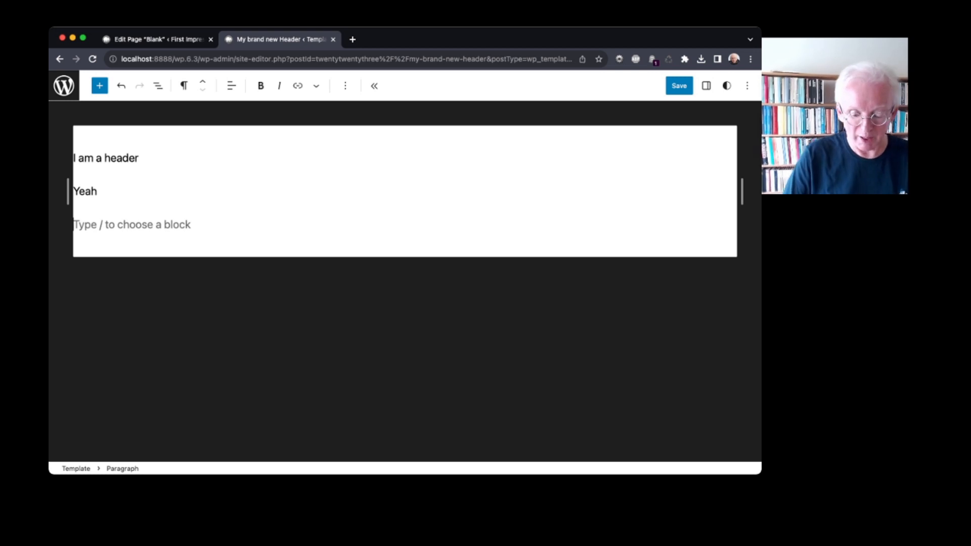
type("/lo")
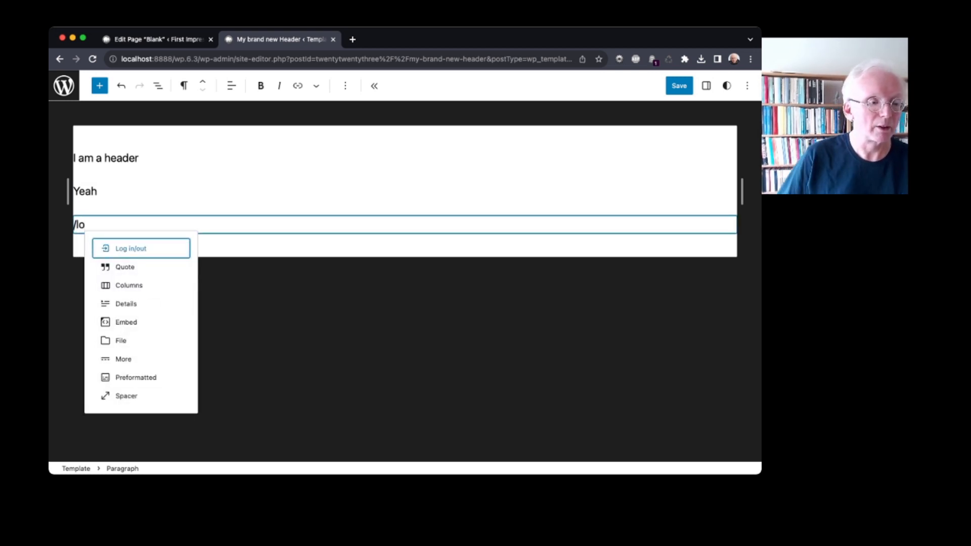
key("BackSpace")
key("BackSpace")
type("site")
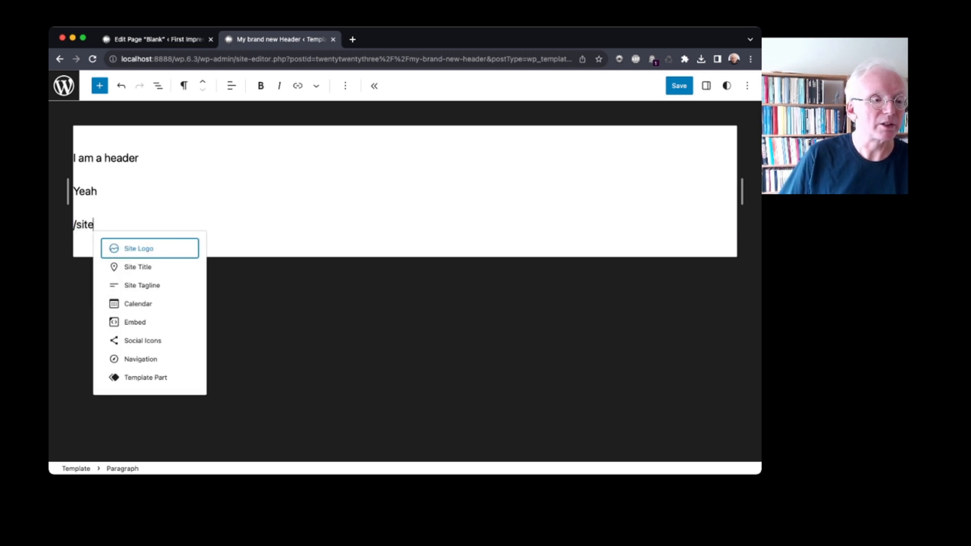
key("Return")
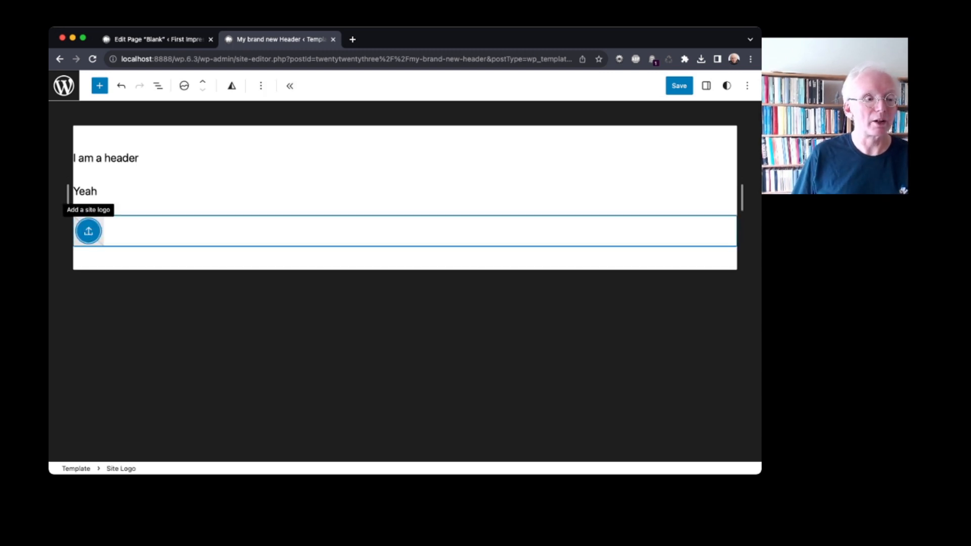
key("Return")
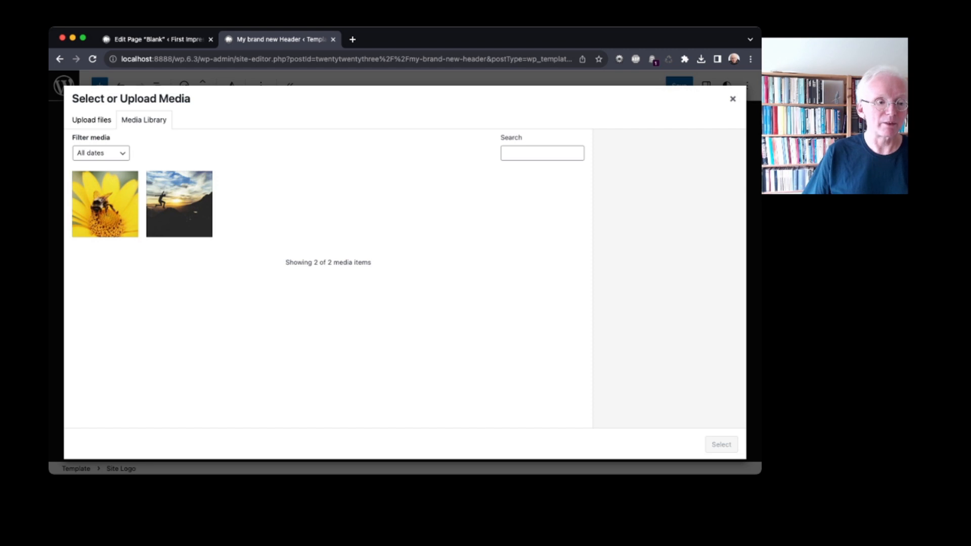
left_click(105, 204)
left_click(721, 444)
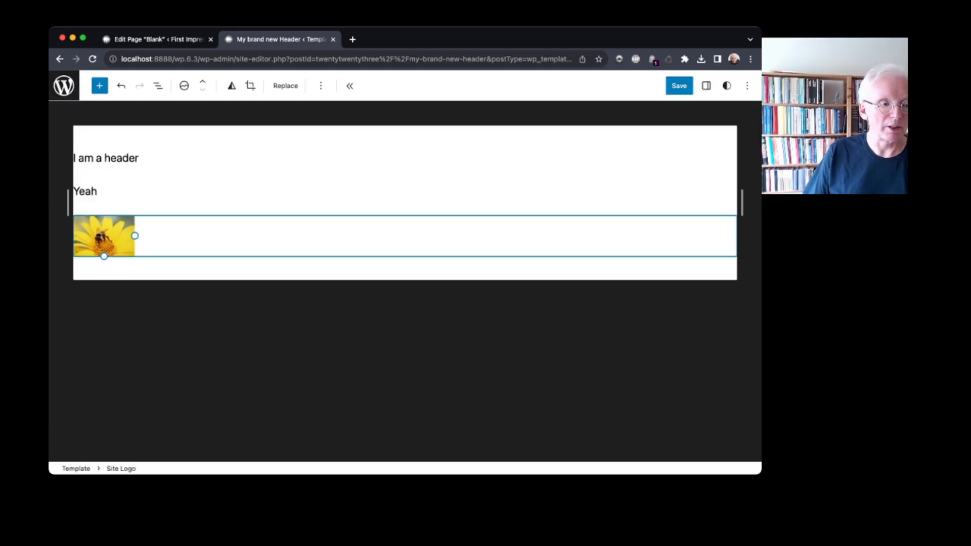
Make the site logo slightly smaller and save the header template part.
left_click_drag(134, 235, 125, 235)
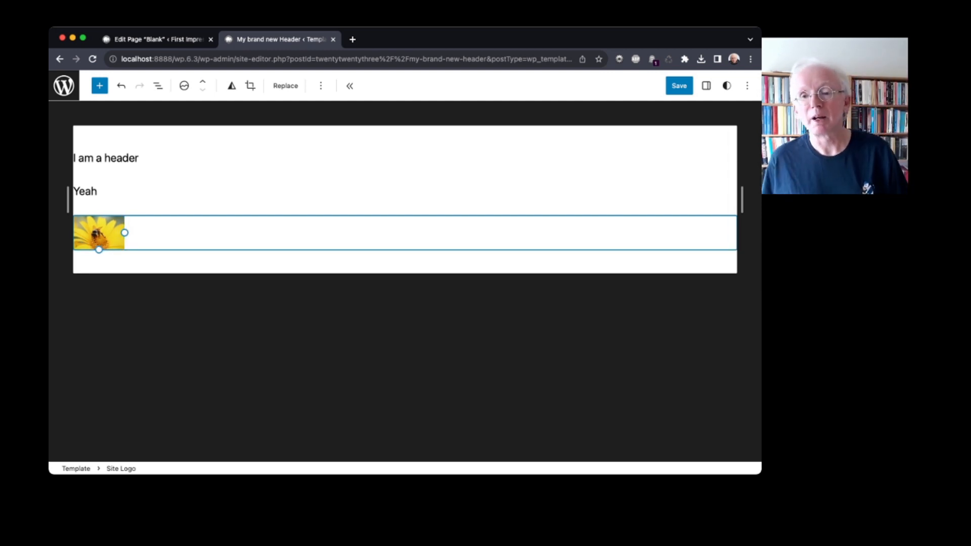
left_click(679, 86)
left_click(677, 85)
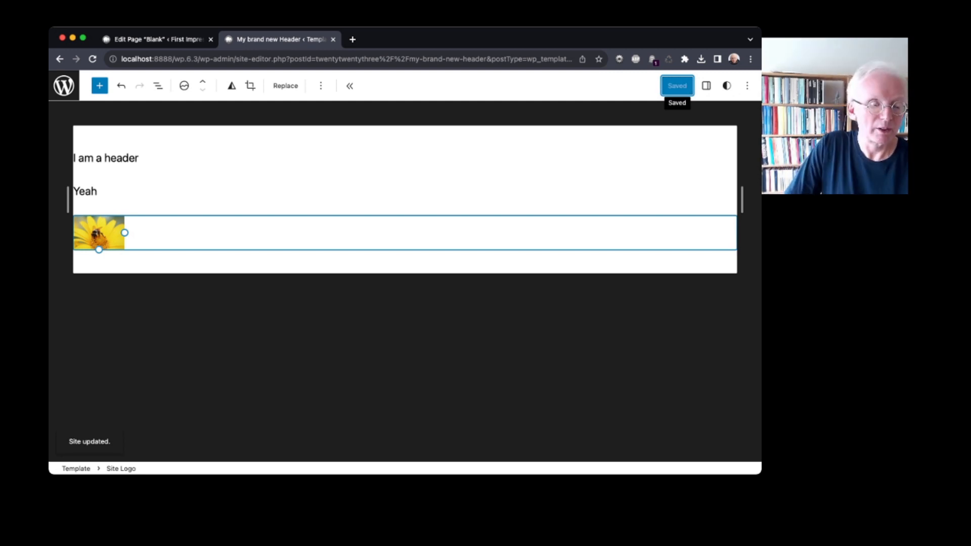
Try arranging the two paragraphs and the site logo side by side in a Row, and undo the grouping.
left_click(158, 85)
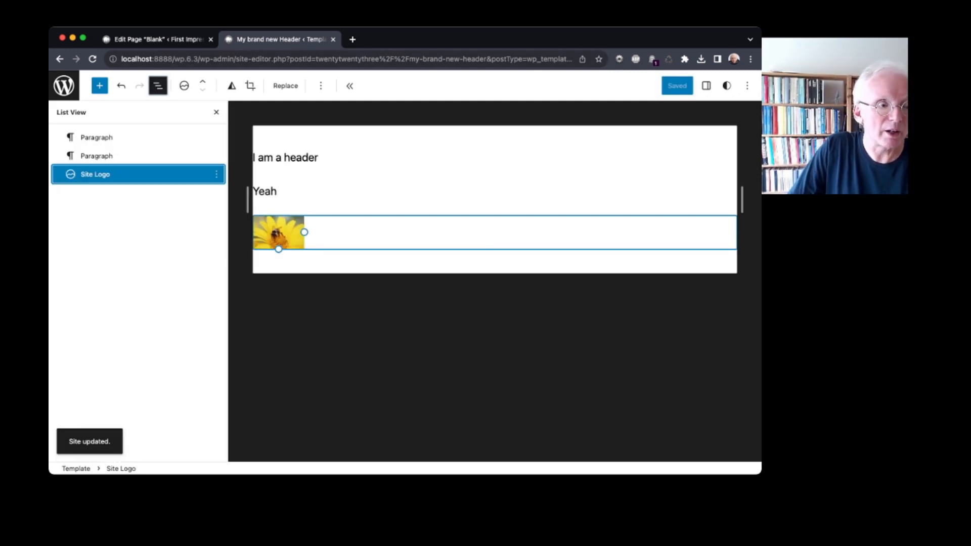
left_click(97, 137)
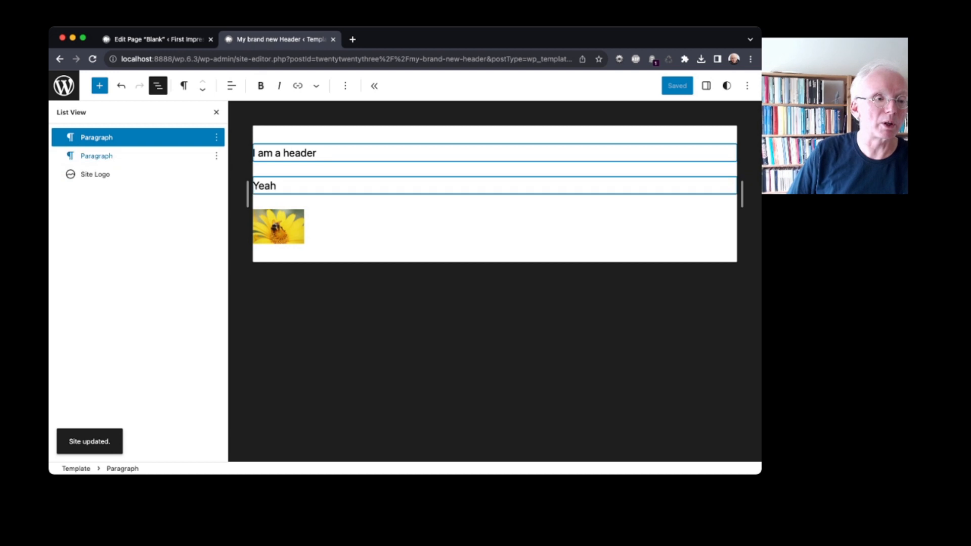
left_click(95, 175, "shift")
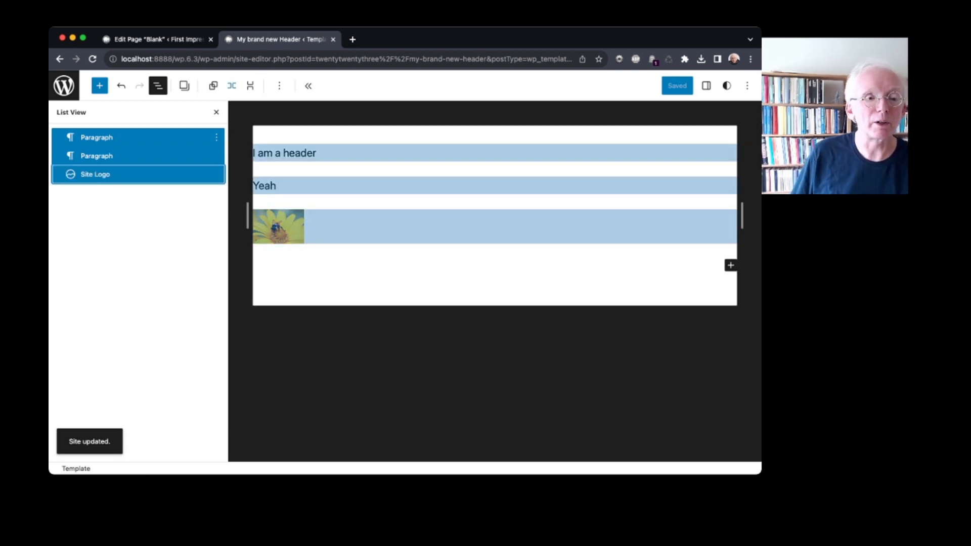
left_click(232, 85)
left_click(58, 137)
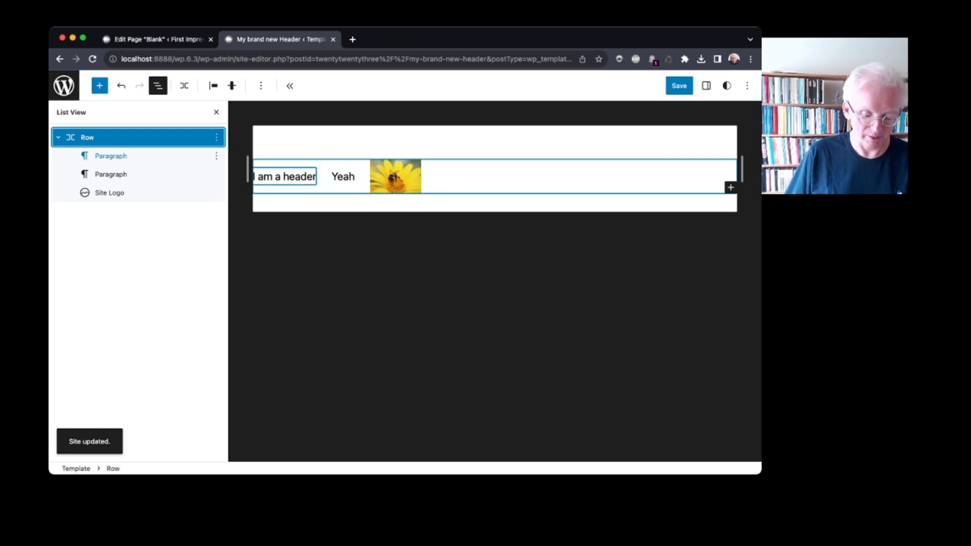
key("super+z")
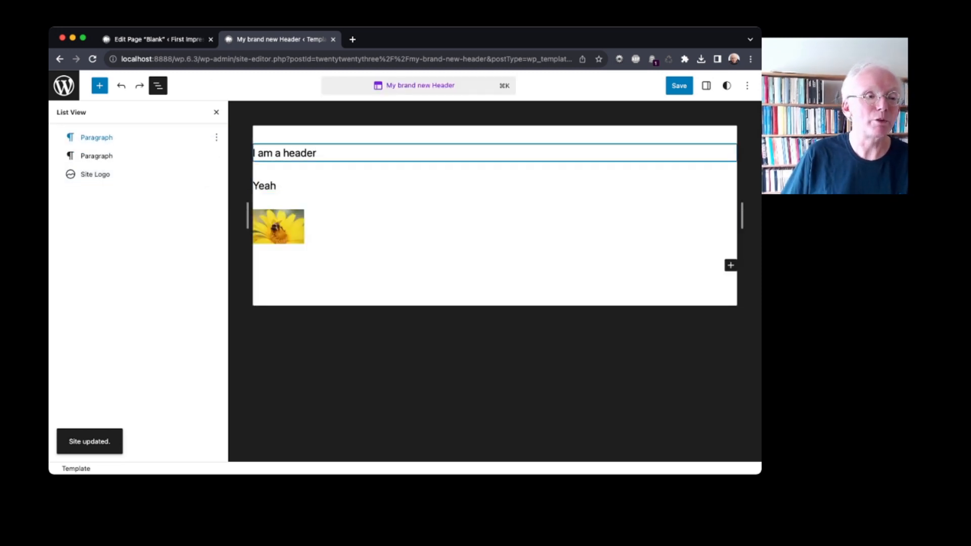
Group both paragraphs and the site logo into a Row block and save the template part.
left_click(97, 138)
left_click(95, 174, "shift")
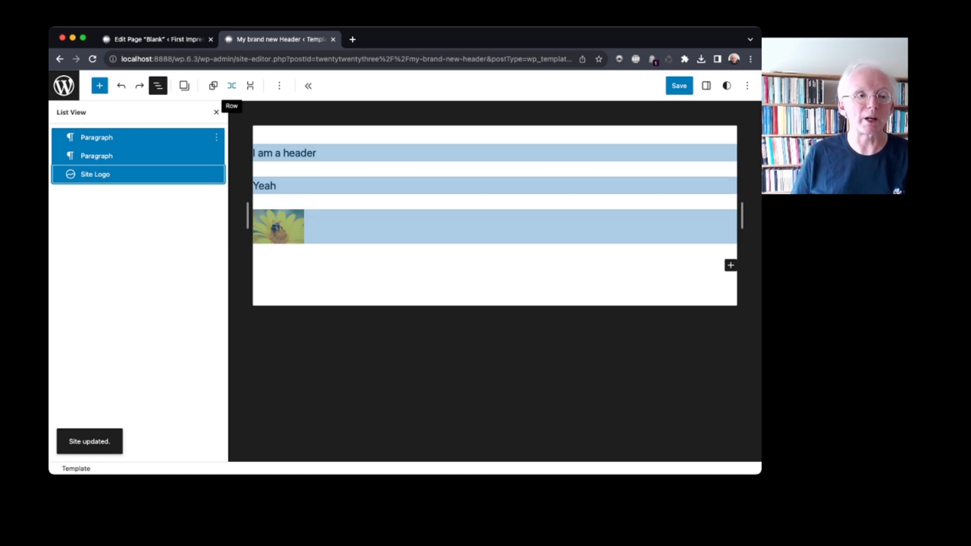
left_click(231, 85)
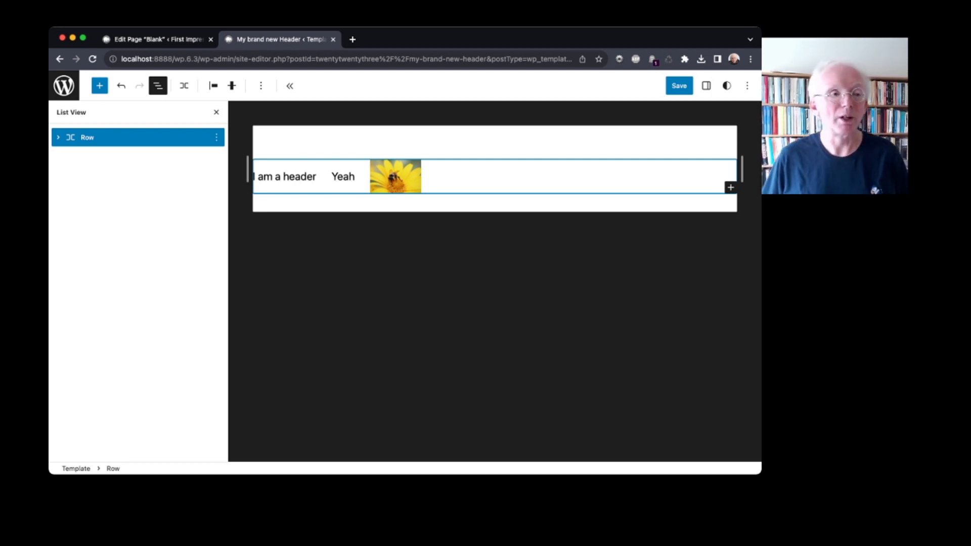
left_click(679, 86)
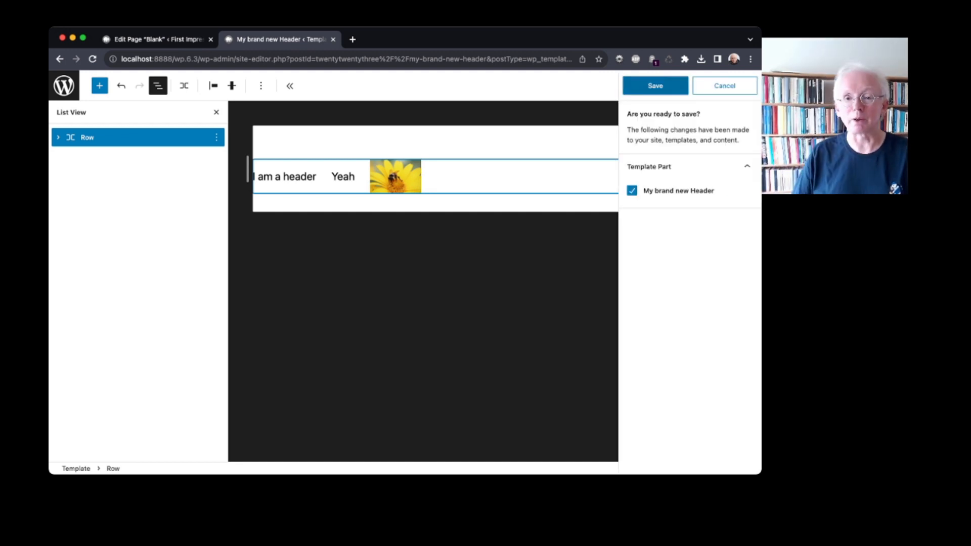
left_click(677, 86)
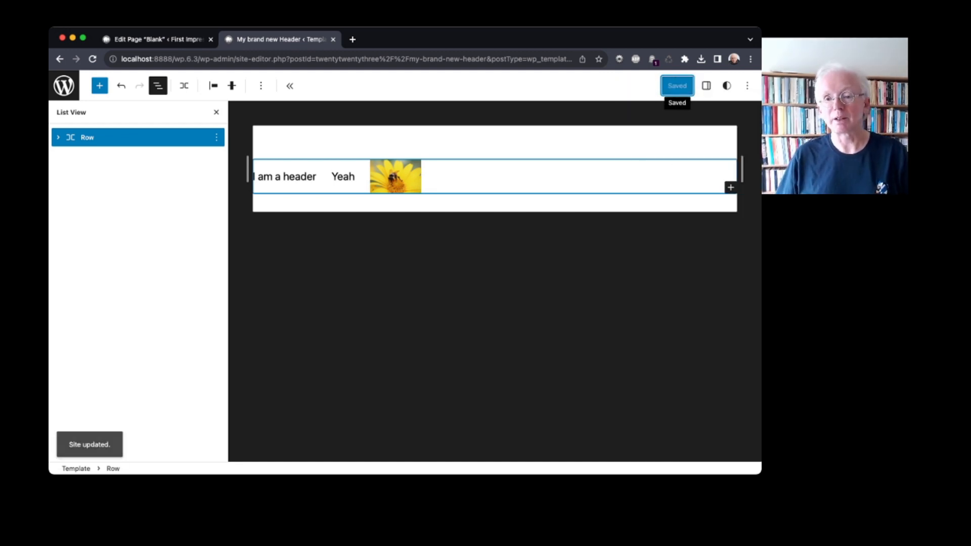
mouse_move(362, 176)
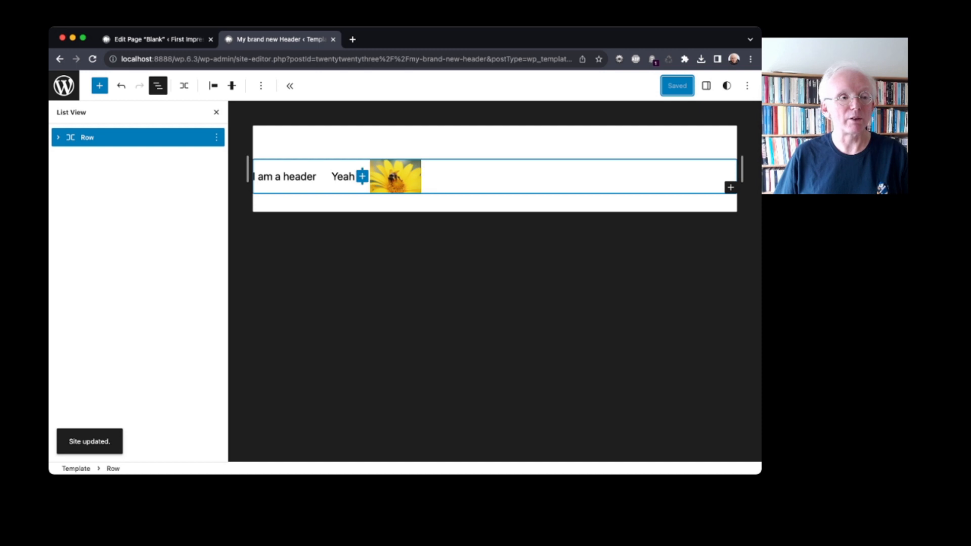
key("ctrl+alt+o")
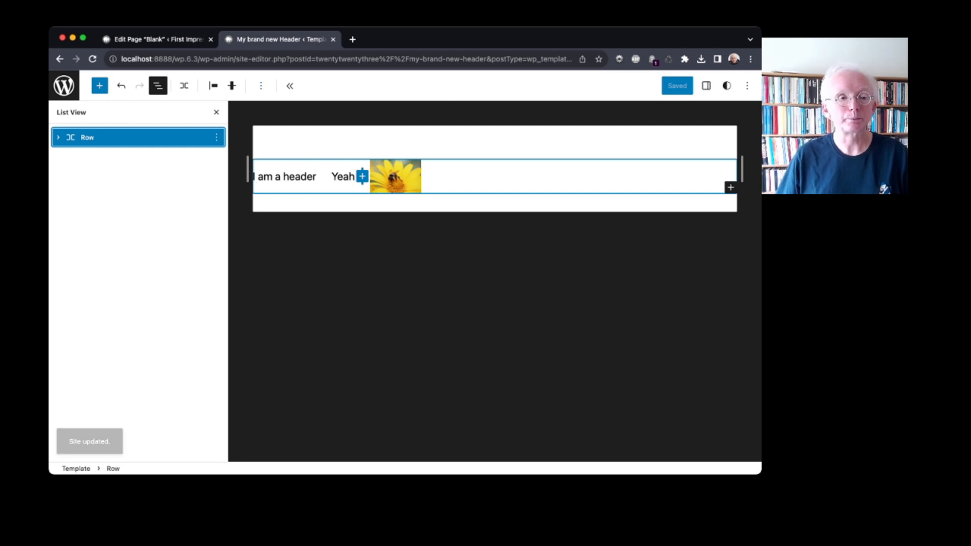
left_click(261, 86)
key("Escape")
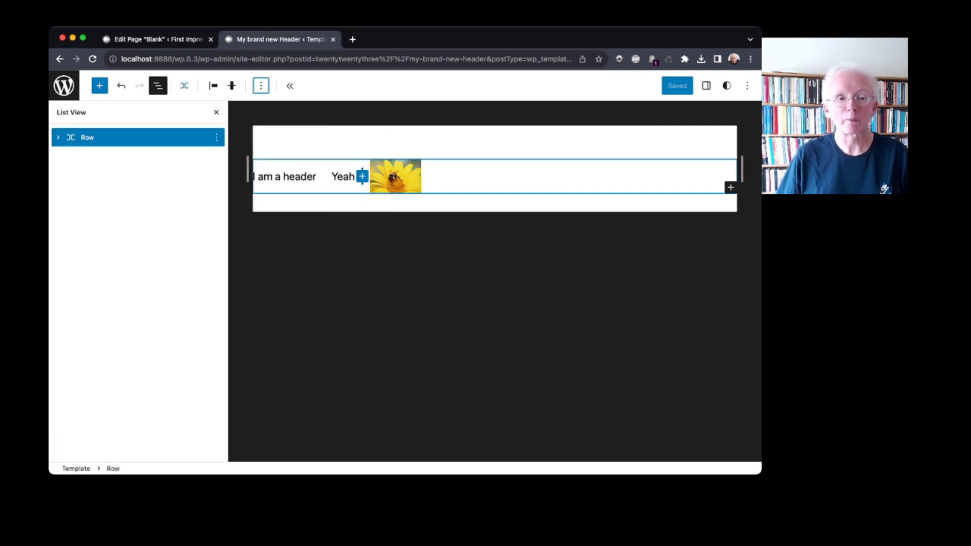
Try Vivid purple as the Row block's background colour and settle on Pale pink.
left_click(705, 86)
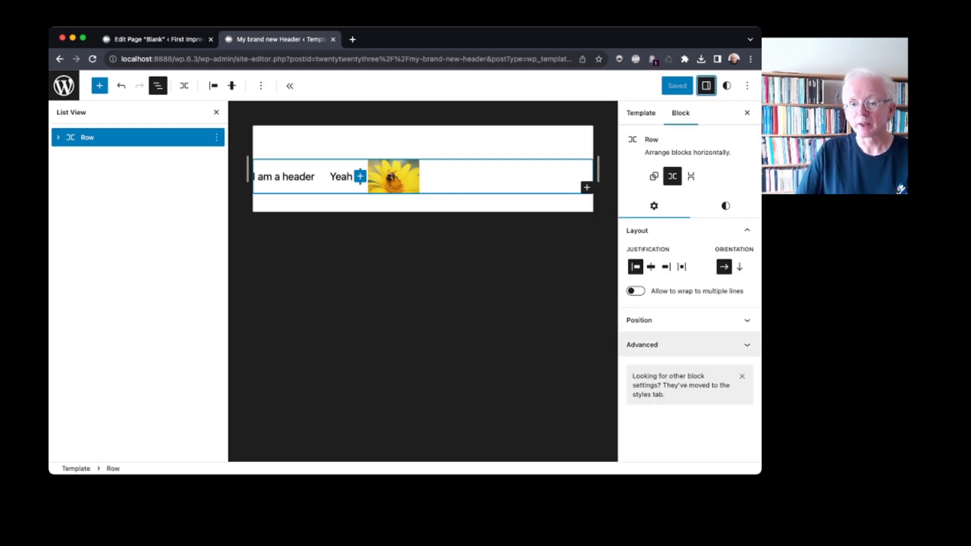
left_click(725, 206)
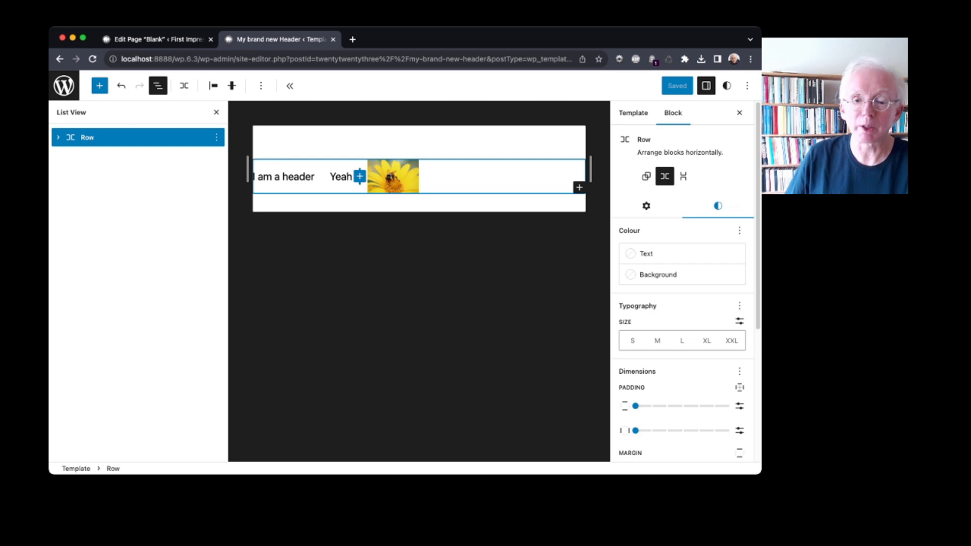
left_click(657, 275)
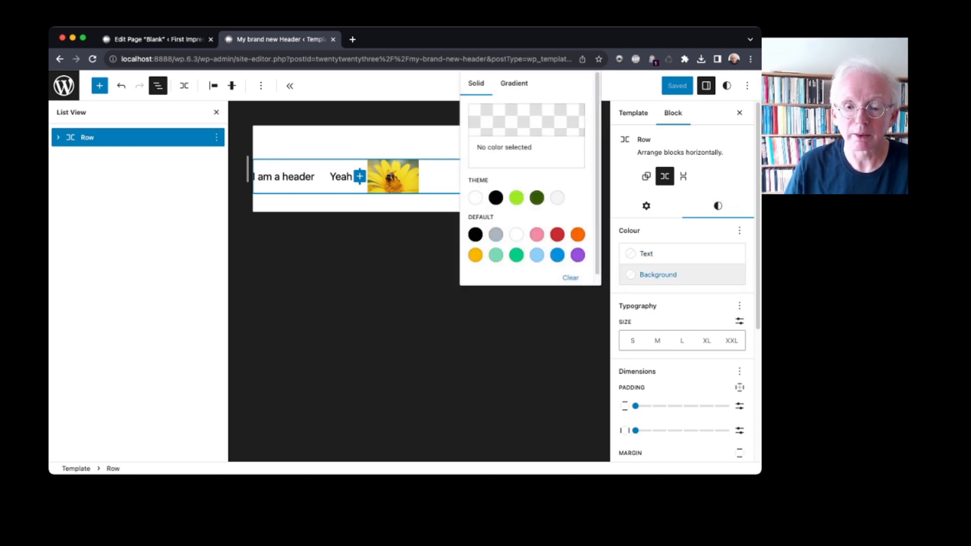
left_click(578, 255)
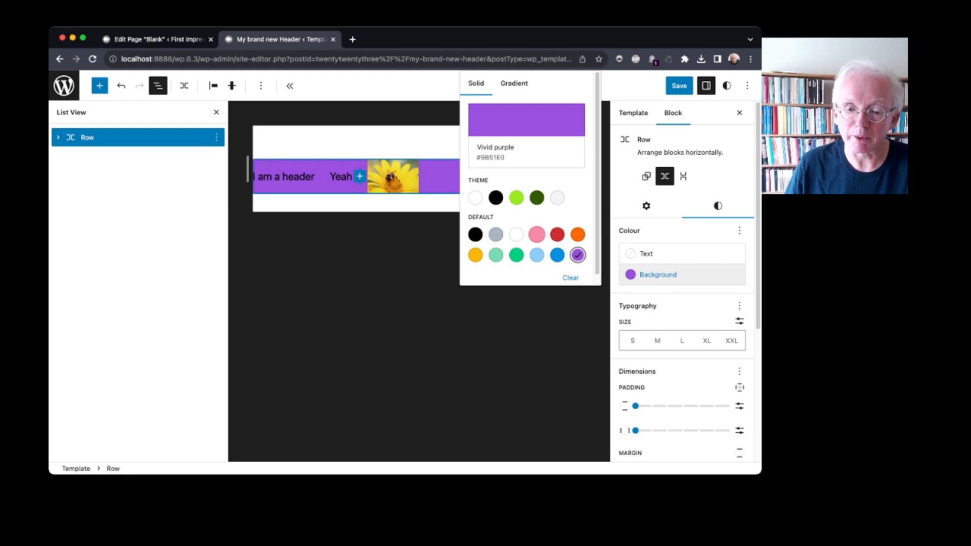
left_click(536, 234)
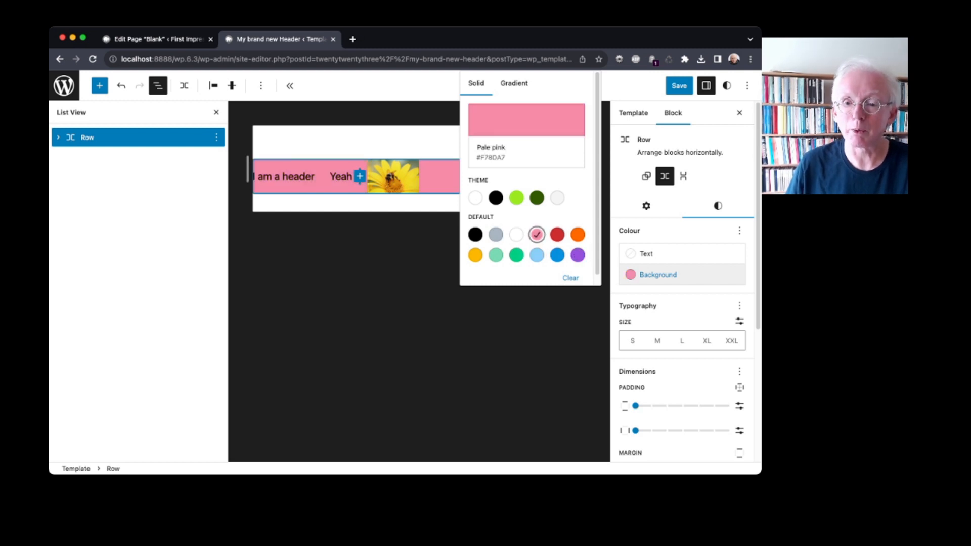
Save the header template part, then centre-justify the items in the Row block.
left_click(679, 85)
left_click(677, 86)
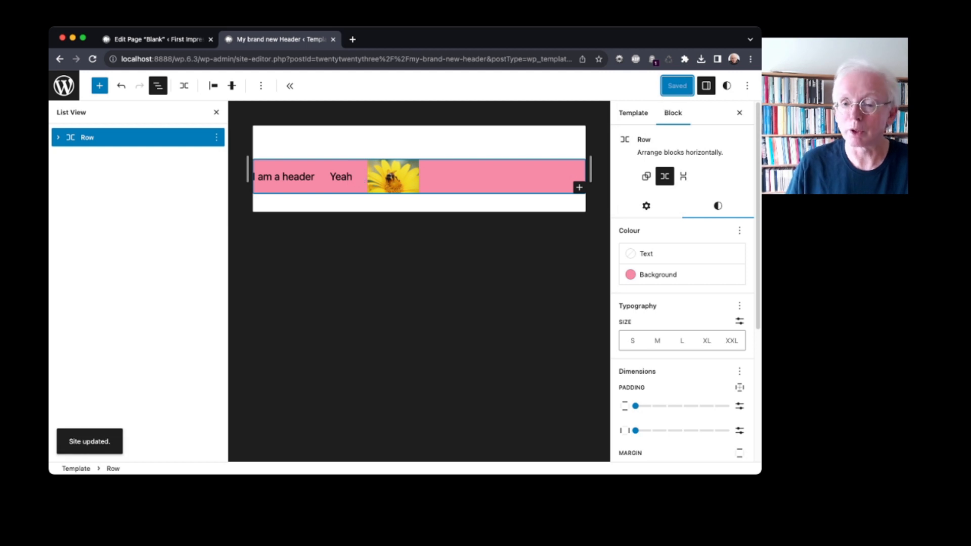
scroll(678, 275, "down", 4)
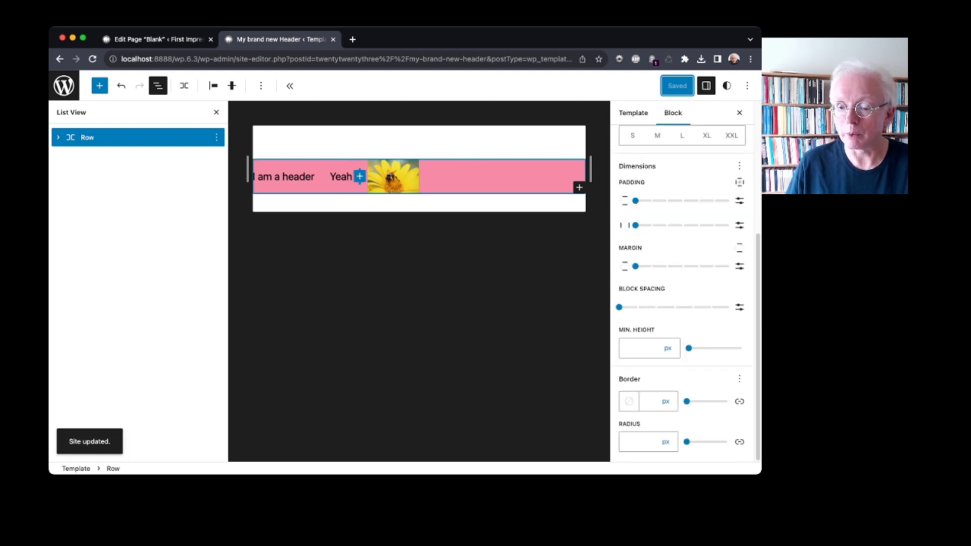
scroll(678, 275, "up", 4)
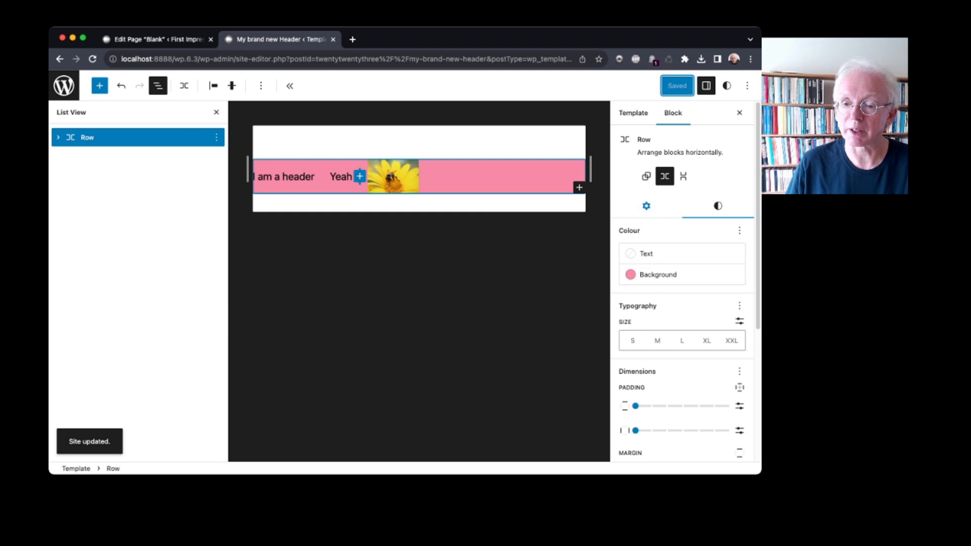
left_click(647, 206)
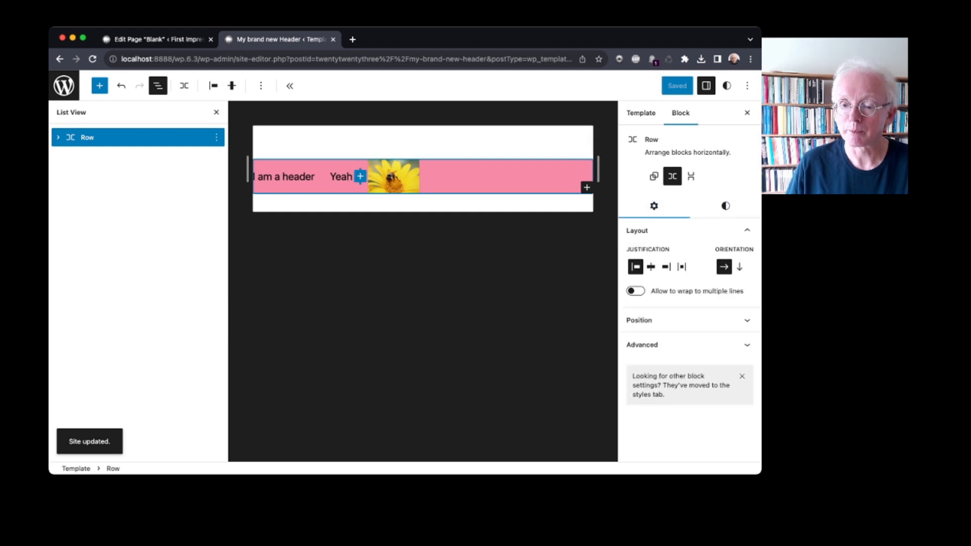
left_click(651, 267)
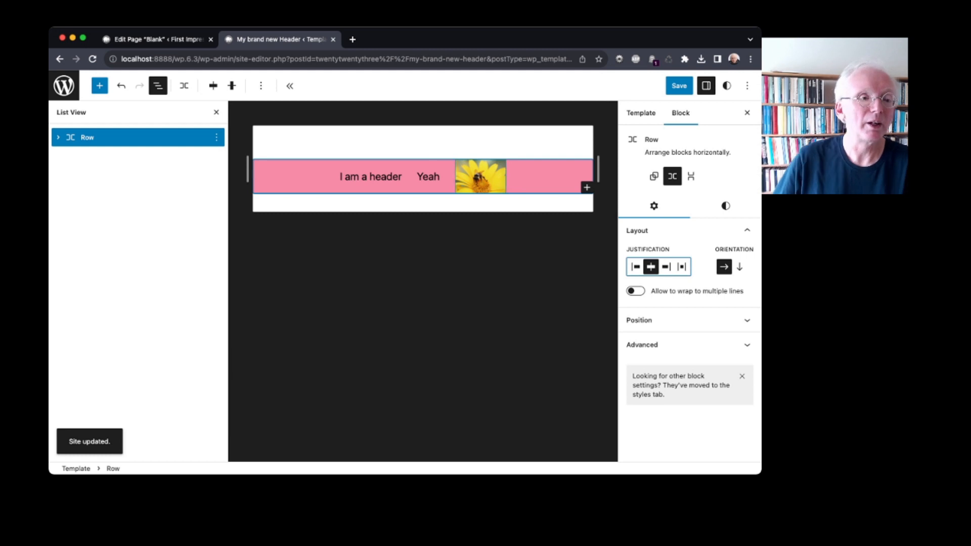
Move the Site Logo ahead of both paragraphs inside the Row block and save the My brand new Header template part.
left_click(58, 138)
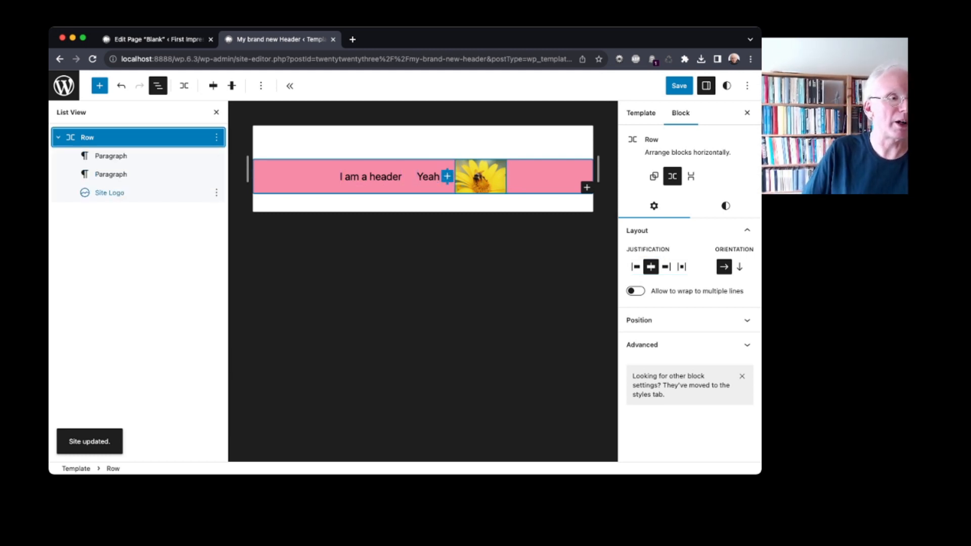
left_click(58, 138)
left_click(58, 138)
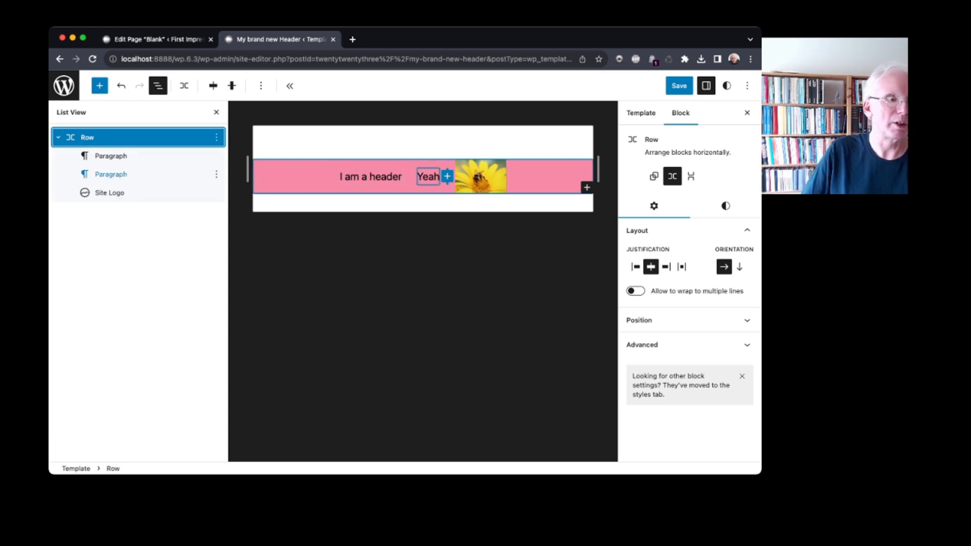
left_click_drag(109, 193, 133, 146)
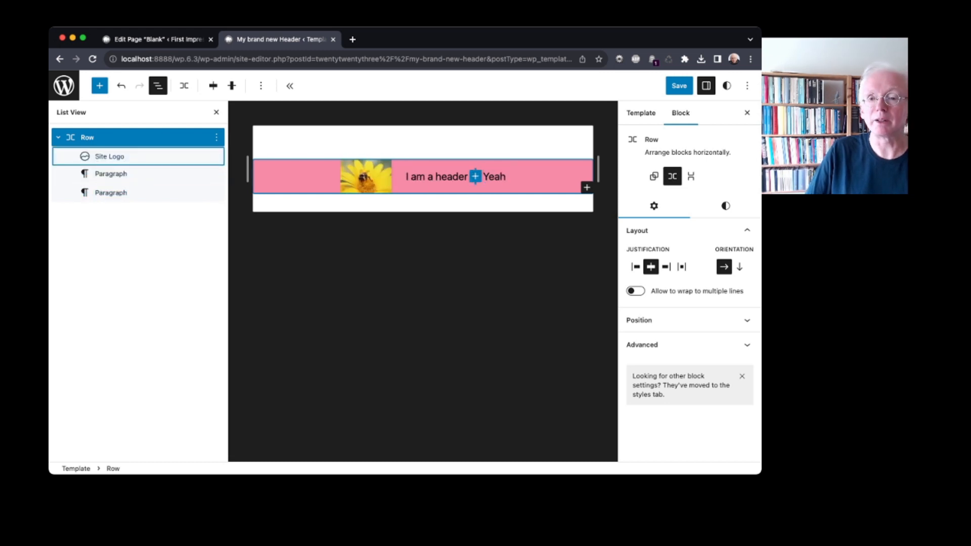
left_click(679, 86)
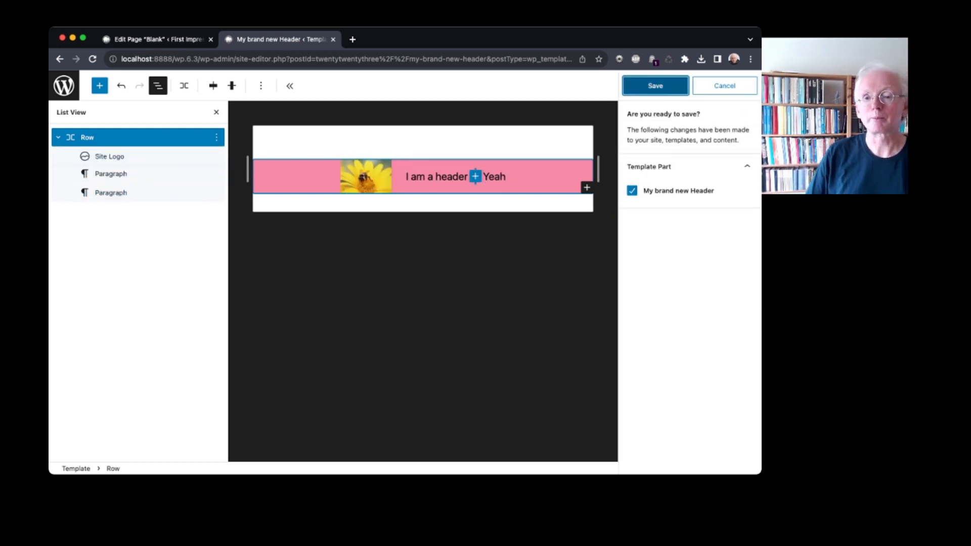
left_click(668, 85)
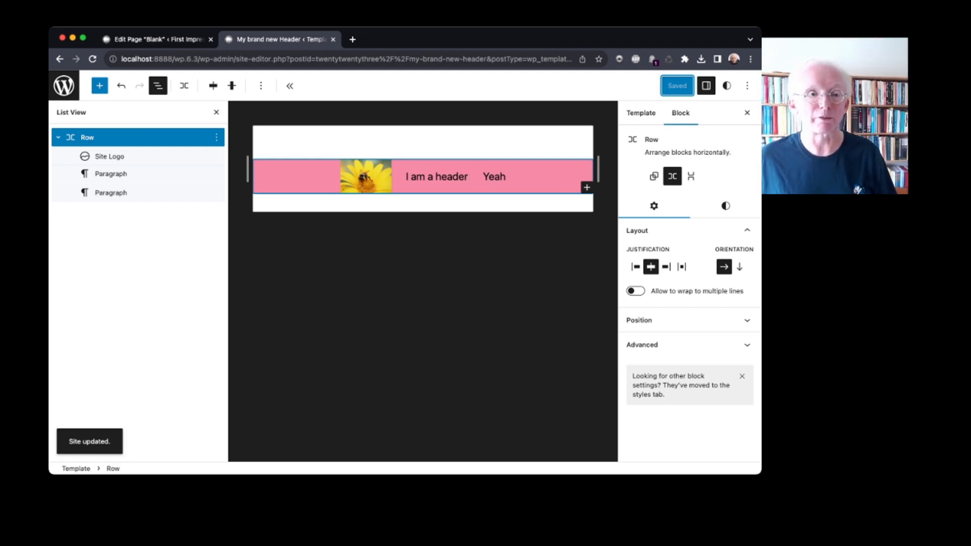
Leave the header template part for the Patterns overview and view the General template parts.
left_click(63, 86)
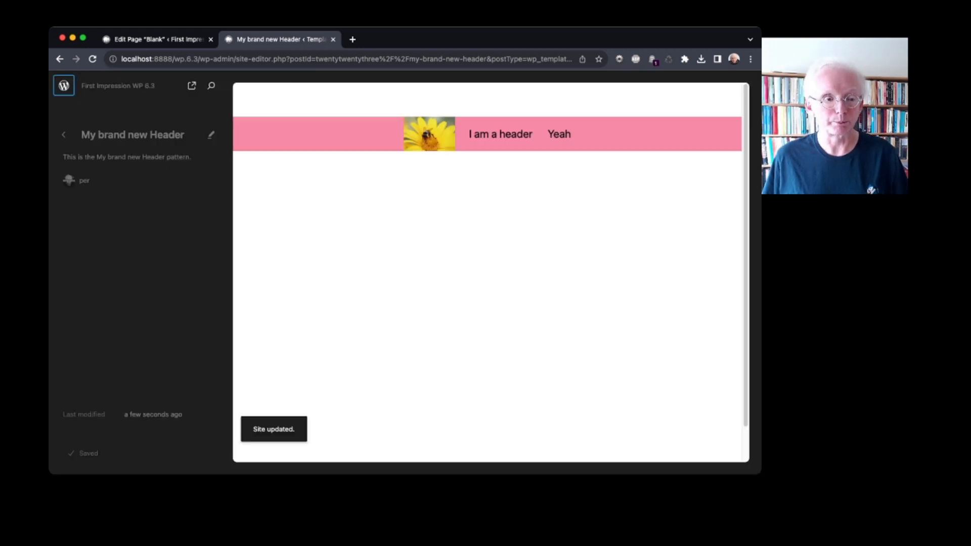
left_click(64, 135)
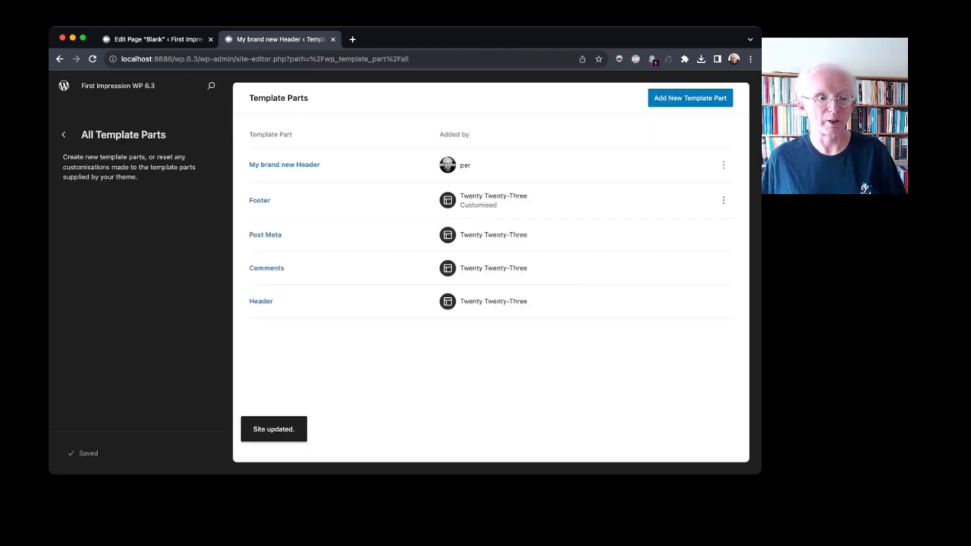
left_click(63, 135)
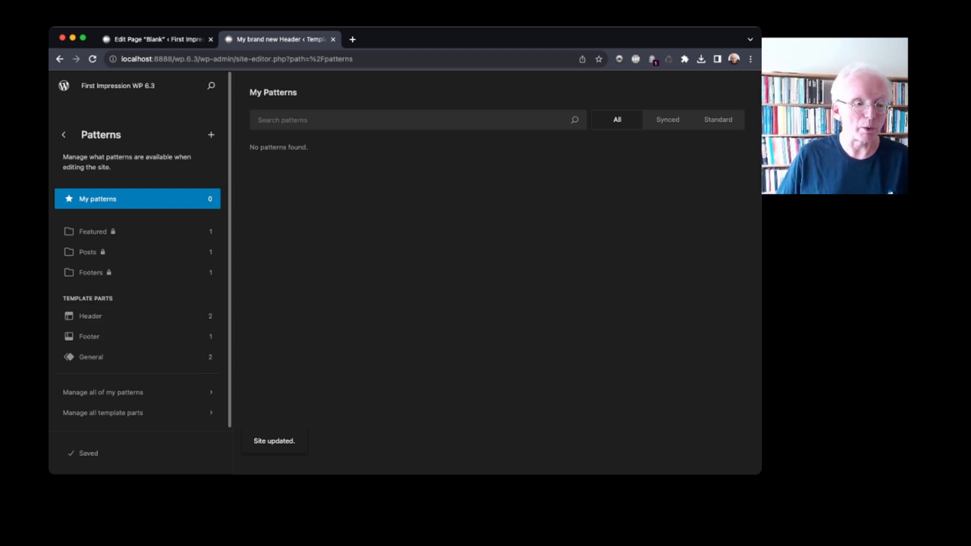
left_click(91, 357)
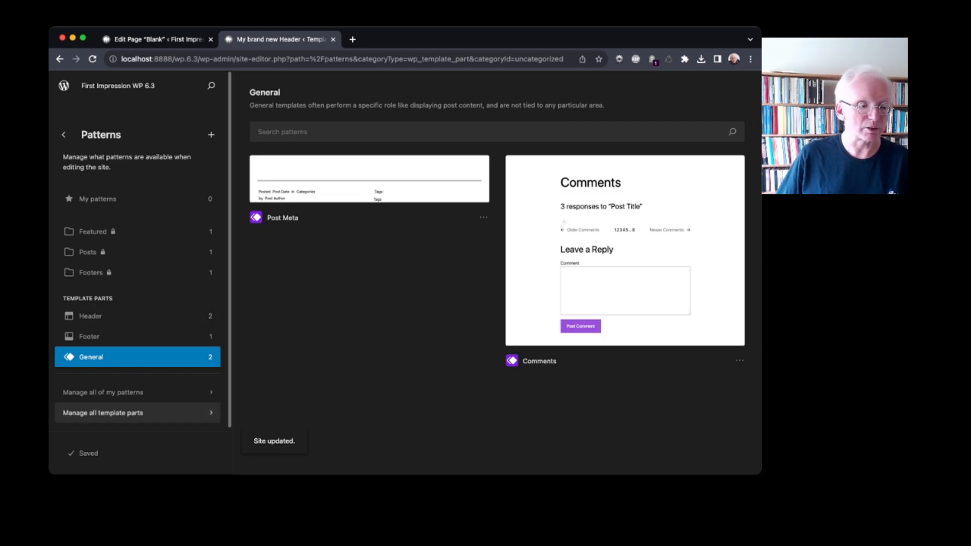
View the management page for all own patterns and check its option to import patterns from JSON.
left_click(102, 392)
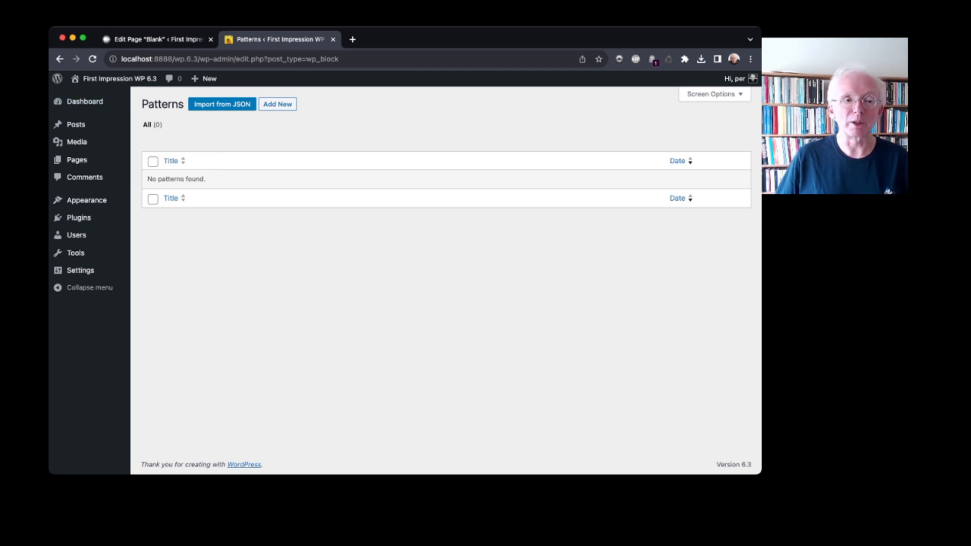
left_click(222, 103)
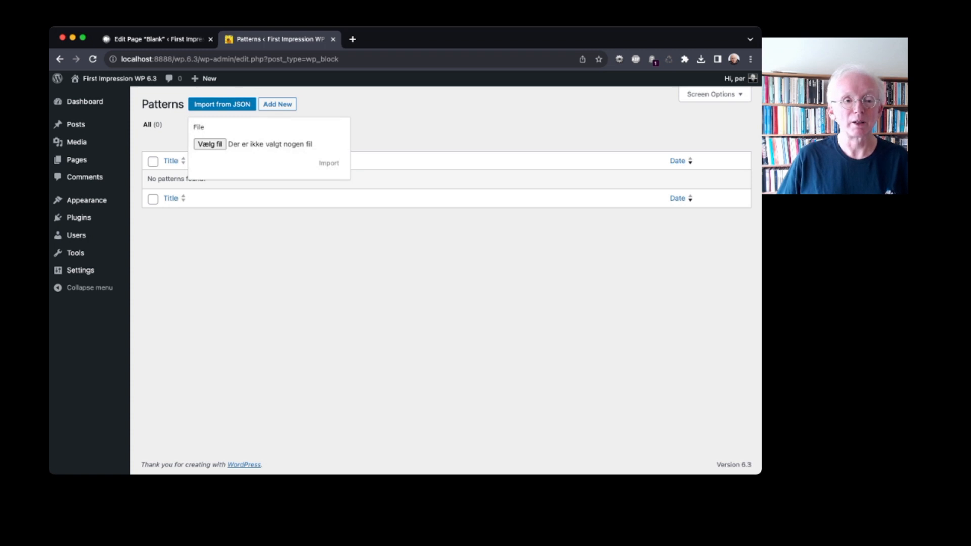
key("Escape")
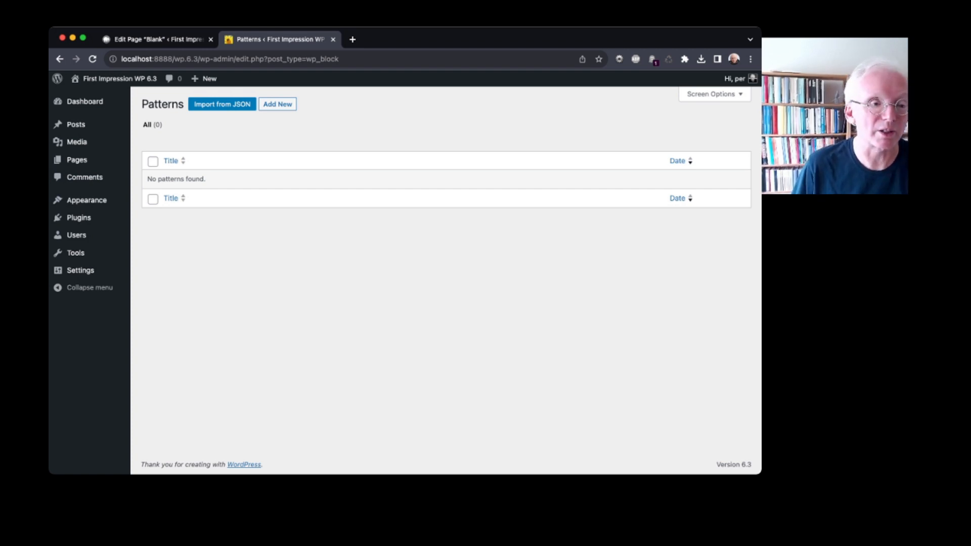
Return to Patterns in the site editor to check what can be created there, and go back to the Design overview.
left_click(87, 200)
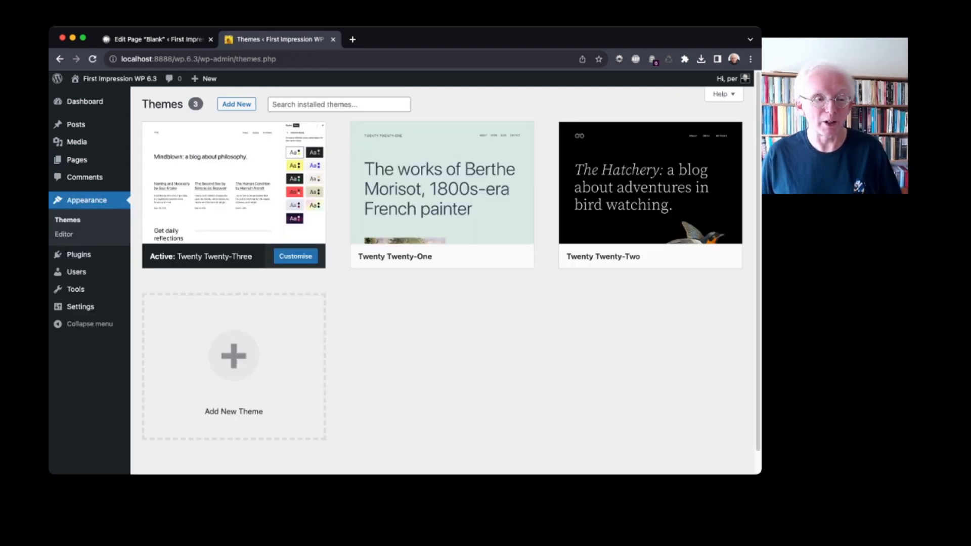
left_click(64, 234)
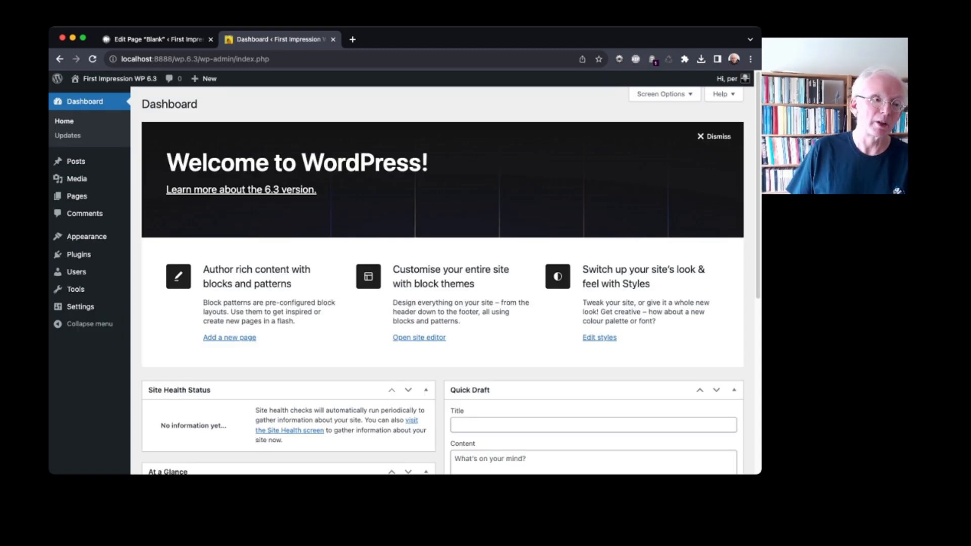
mouse_move(86, 236)
left_click(150, 253)
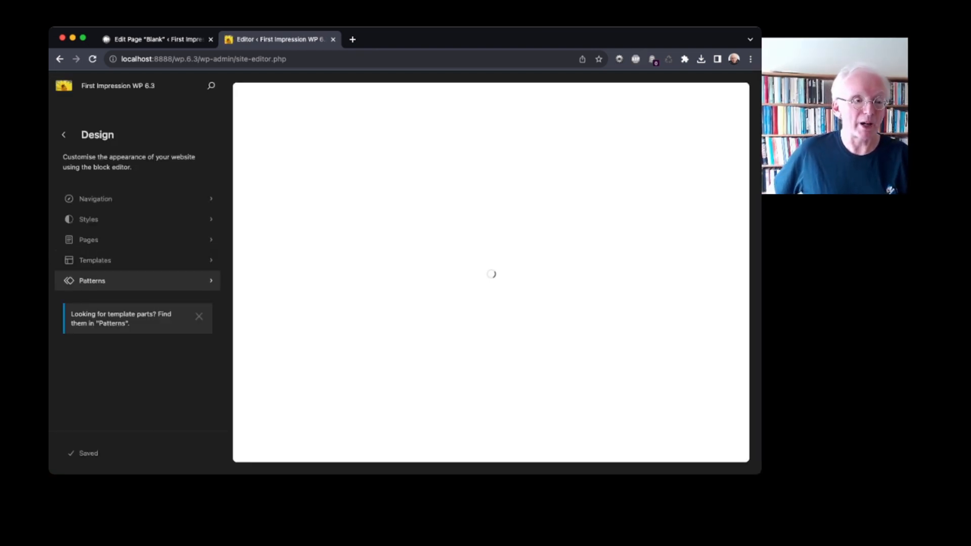
left_click(137, 280)
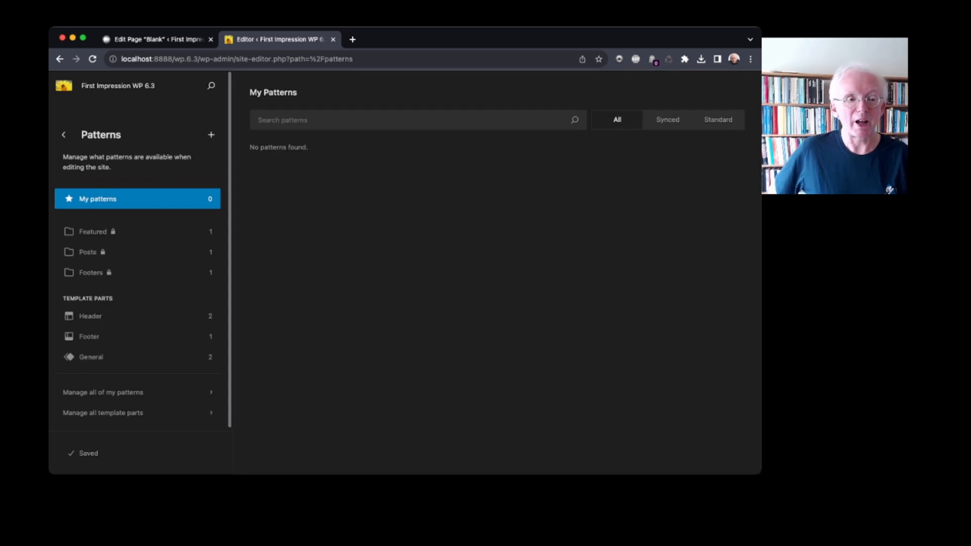
left_click(211, 135)
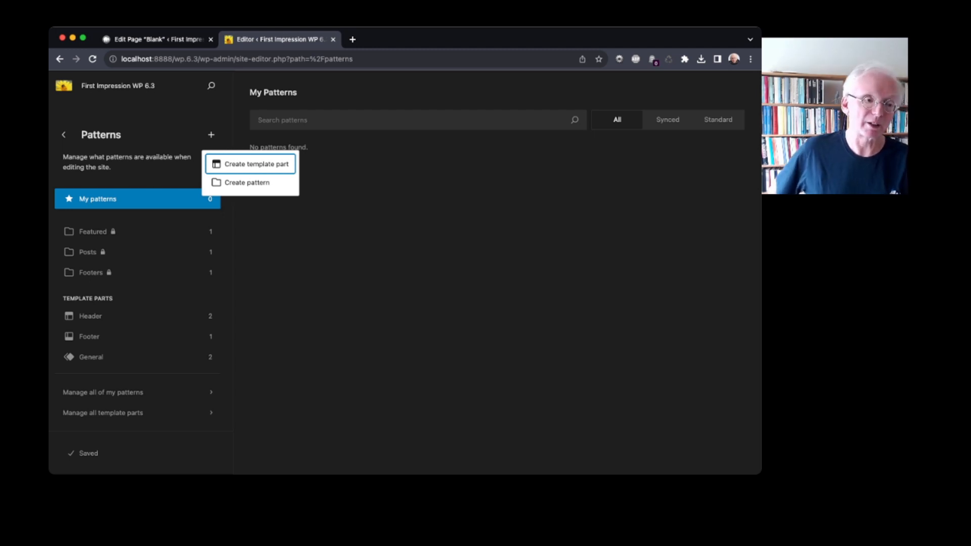
left_click(64, 135)
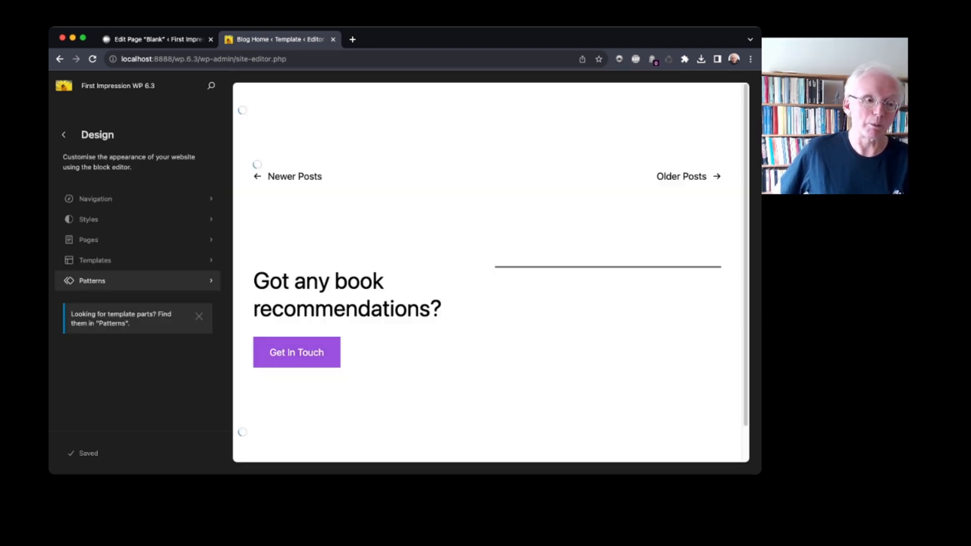